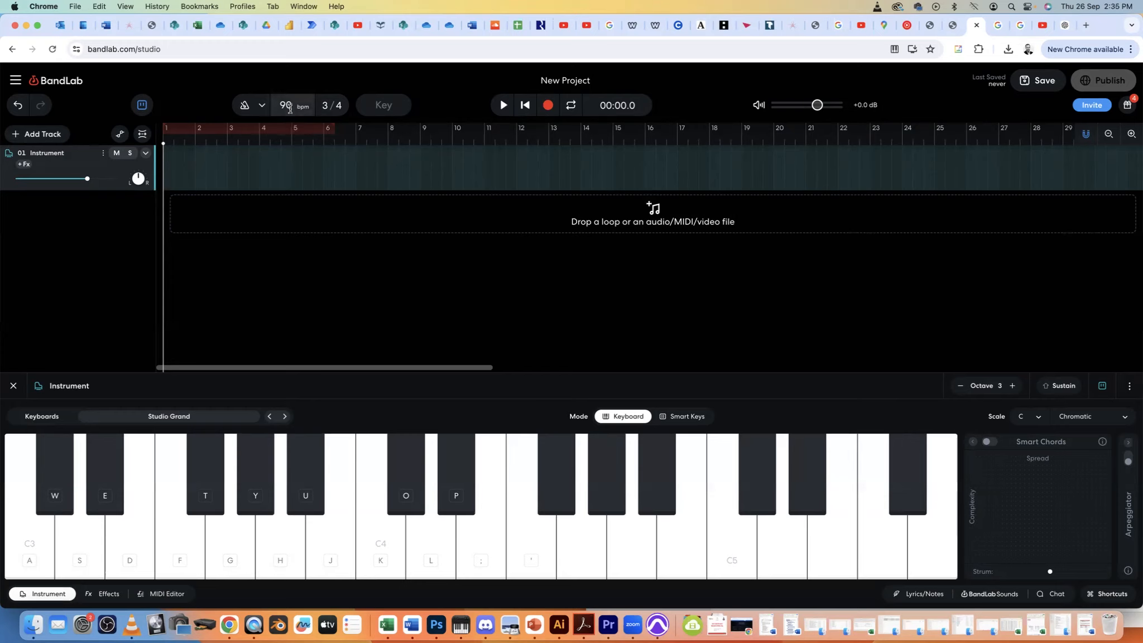
# Set the time signature to 3/4 and turn on the metronome.
pyautogui.click(325, 105)
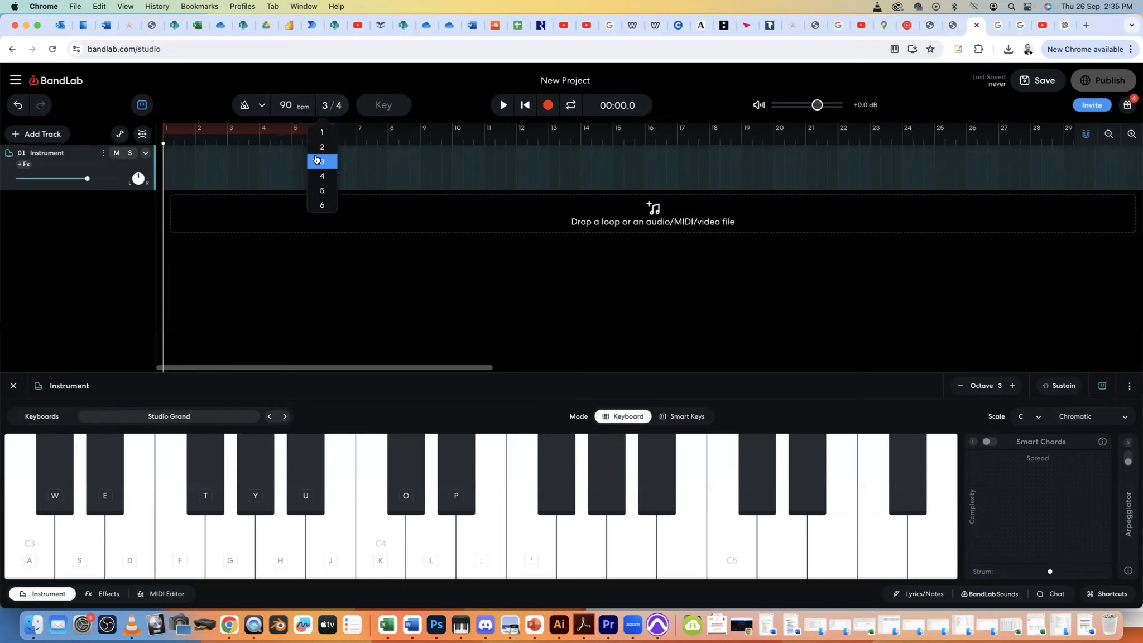
pyautogui.click(322, 161)
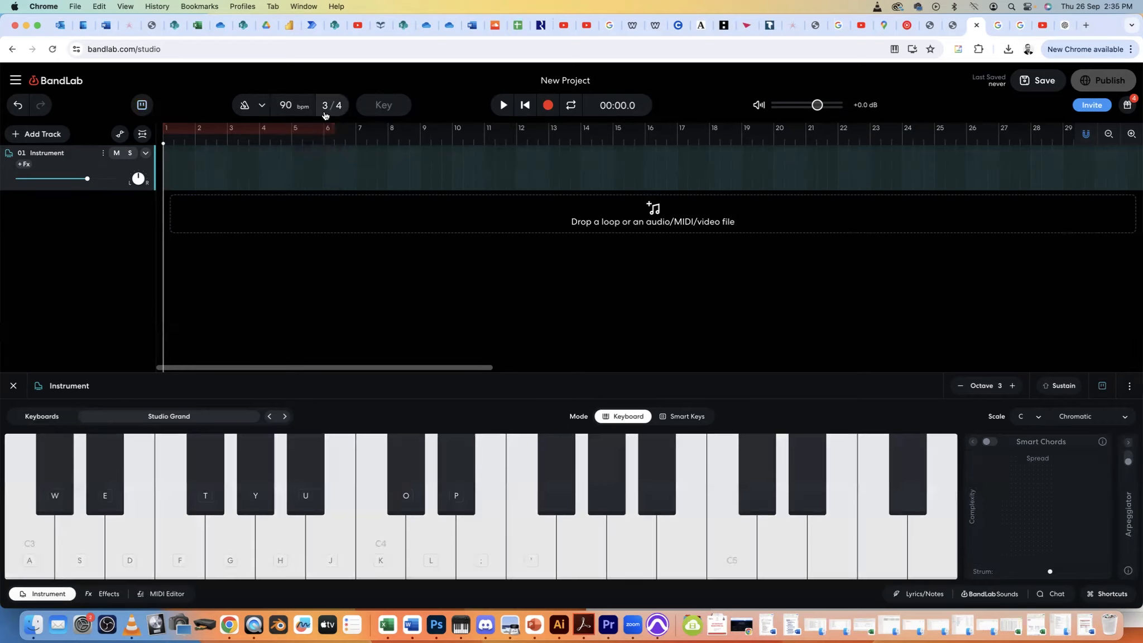
pyautogui.click(294, 107)
pyautogui.click(244, 109)
# Rename the first instrument track as "melody".
pyautogui.doubleClick(52, 153)
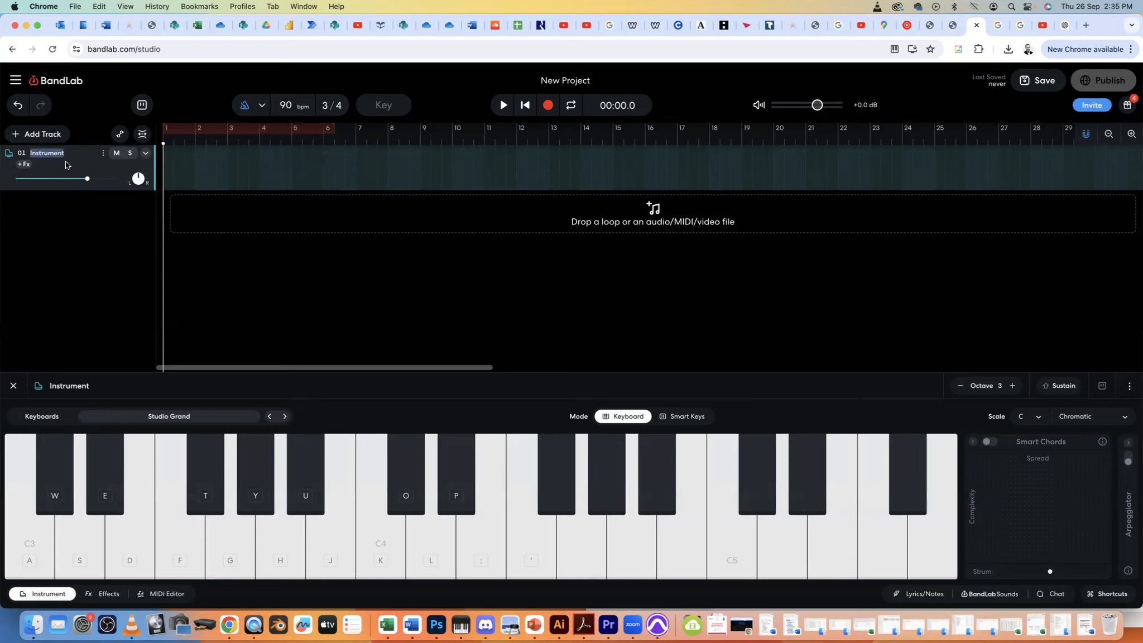
pyautogui.write('melody')
pyautogui.press('Return')
# Try out the melody notes between G3 and E4 on the virtual piano without recording.
pyautogui.click(316, 526)
pyautogui.click(229, 537)
pyautogui.click(294, 554)
pyautogui.click(307, 554)
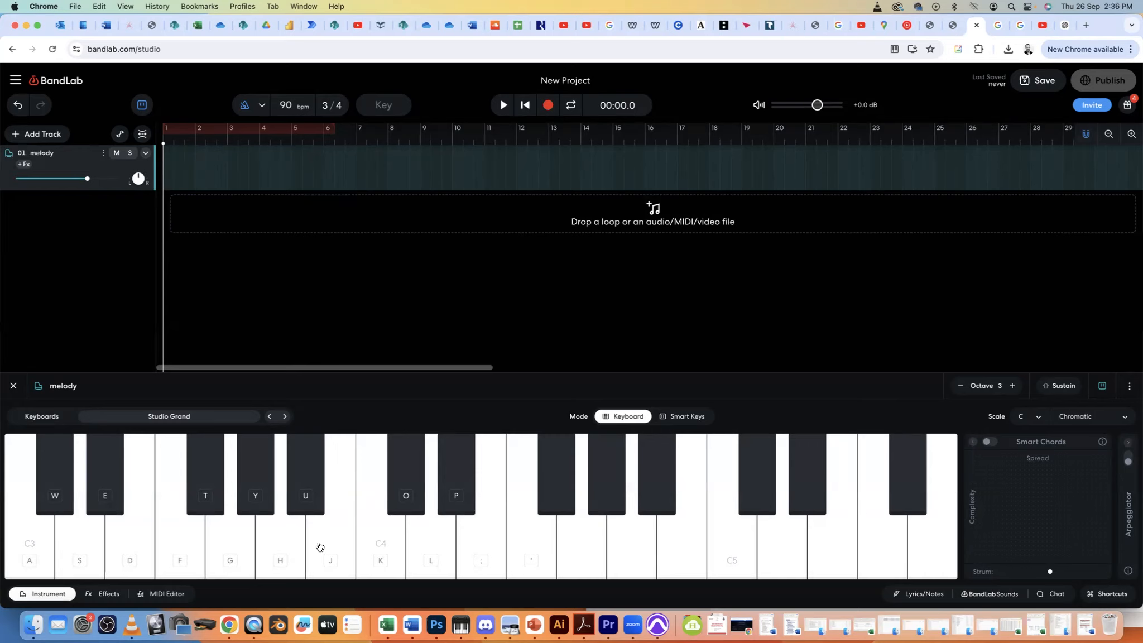
pyautogui.press('h')
pyautogui.press('h')
pyautogui.press(';')
pyautogui.press(';')
pyautogui.press('l')
pyautogui.press(';')
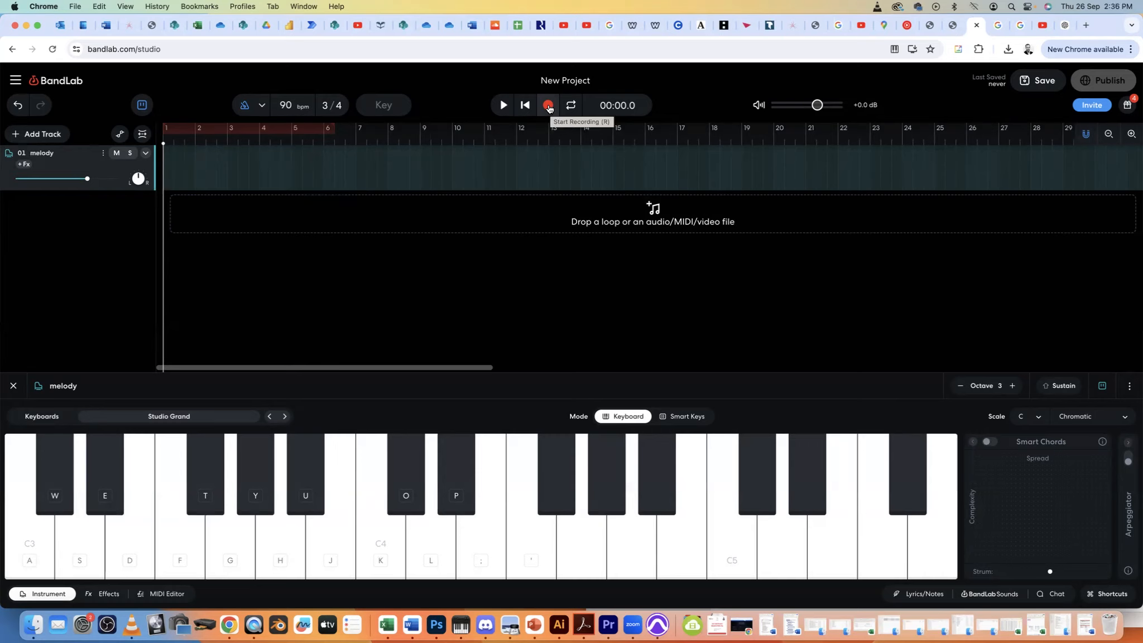
# Start recording on the melody track and play A3, B3, C4 and D4, each alternating twice with E4, ending the phrase on B3.
pyautogui.click(548, 106)
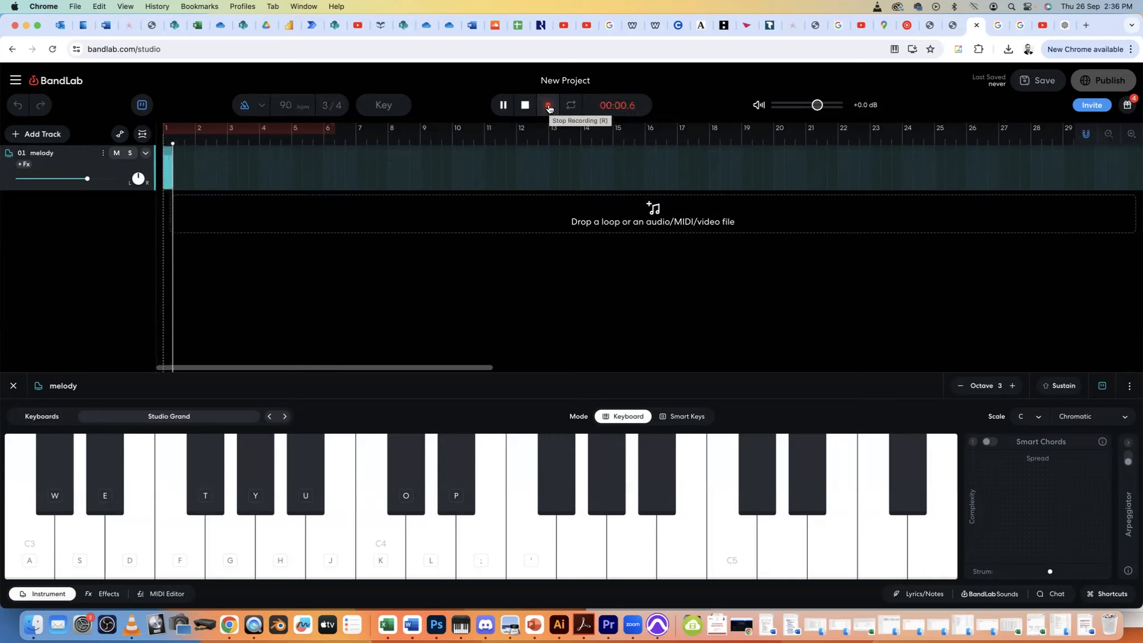
pyautogui.press('h')
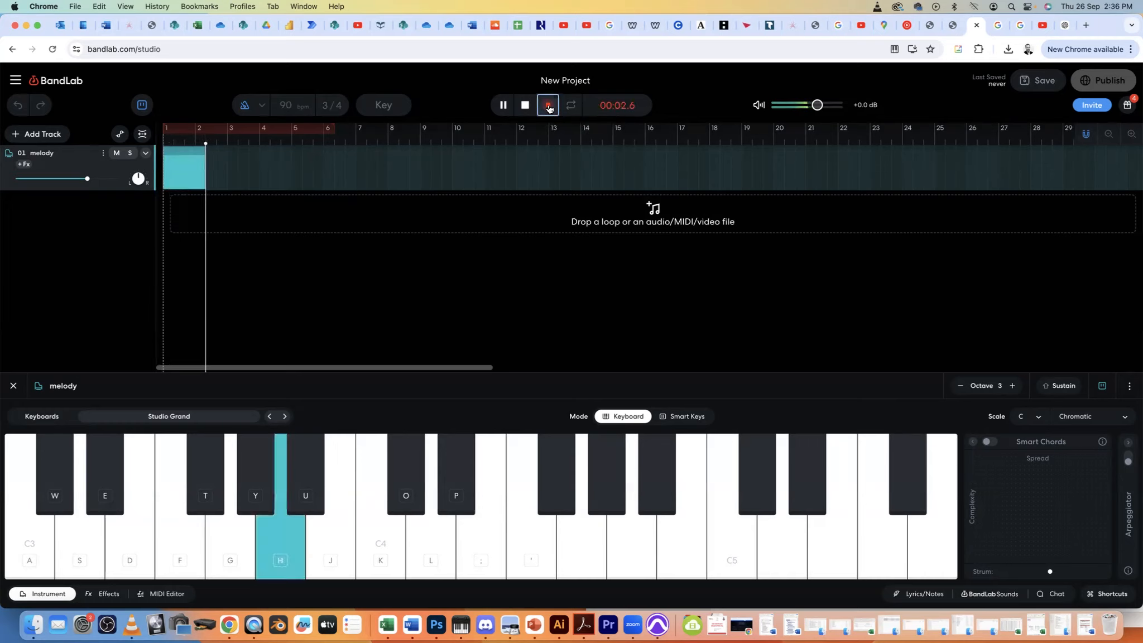
pyautogui.press(';')
pyautogui.press('h')
pyautogui.press(';')
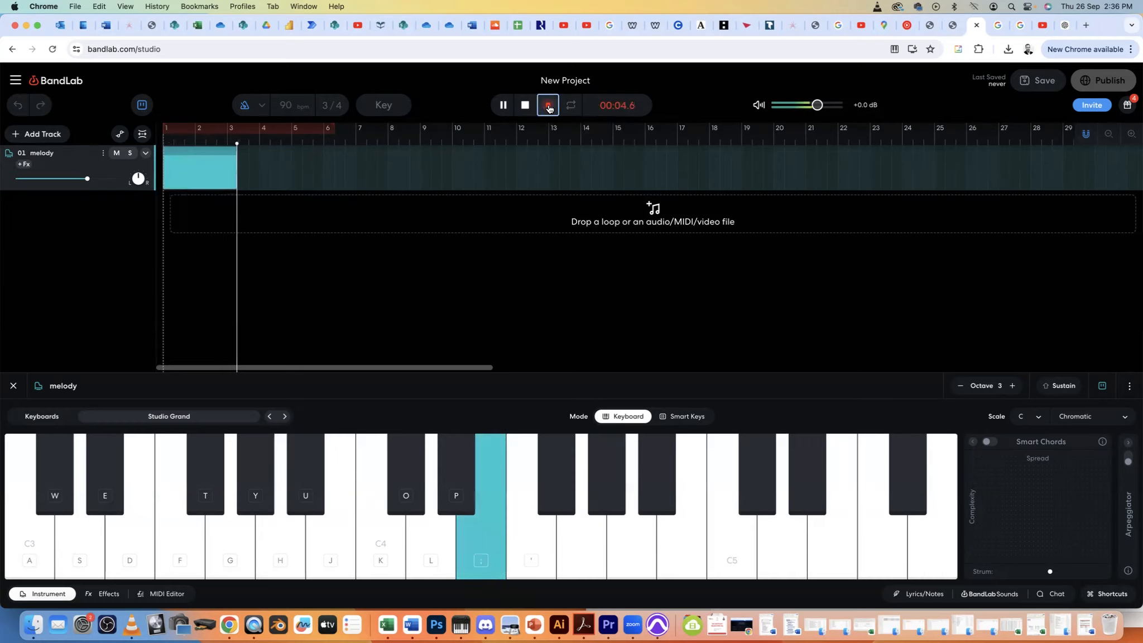
pyautogui.press('j')
pyautogui.press(';')
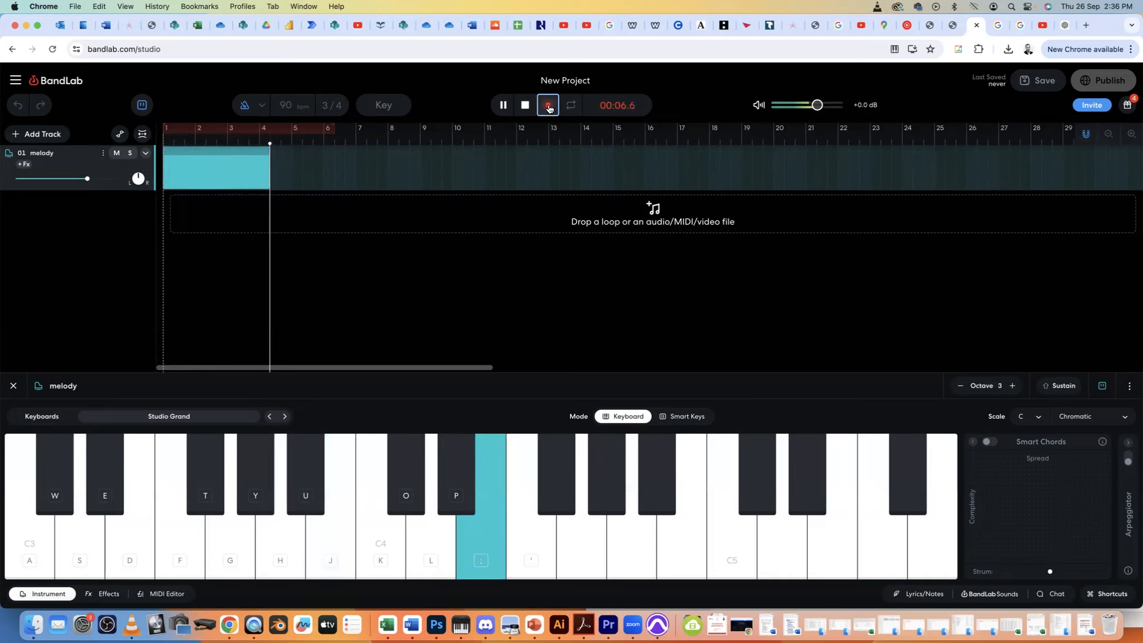
pyautogui.press('j')
pyautogui.press(';')
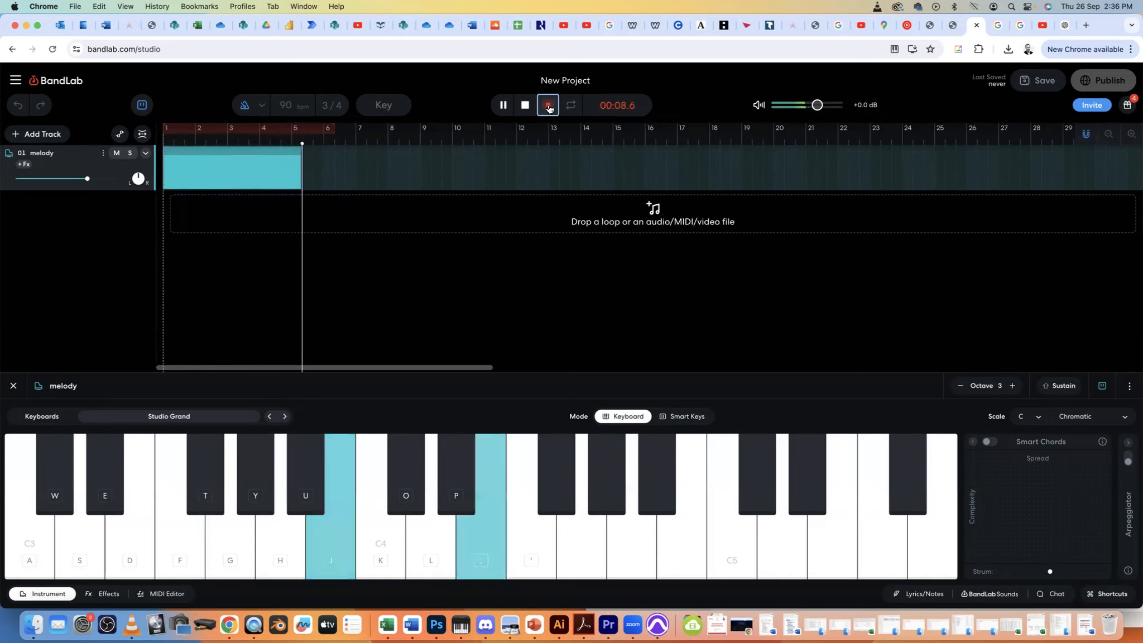
pyautogui.press('k')
pyautogui.press(';')
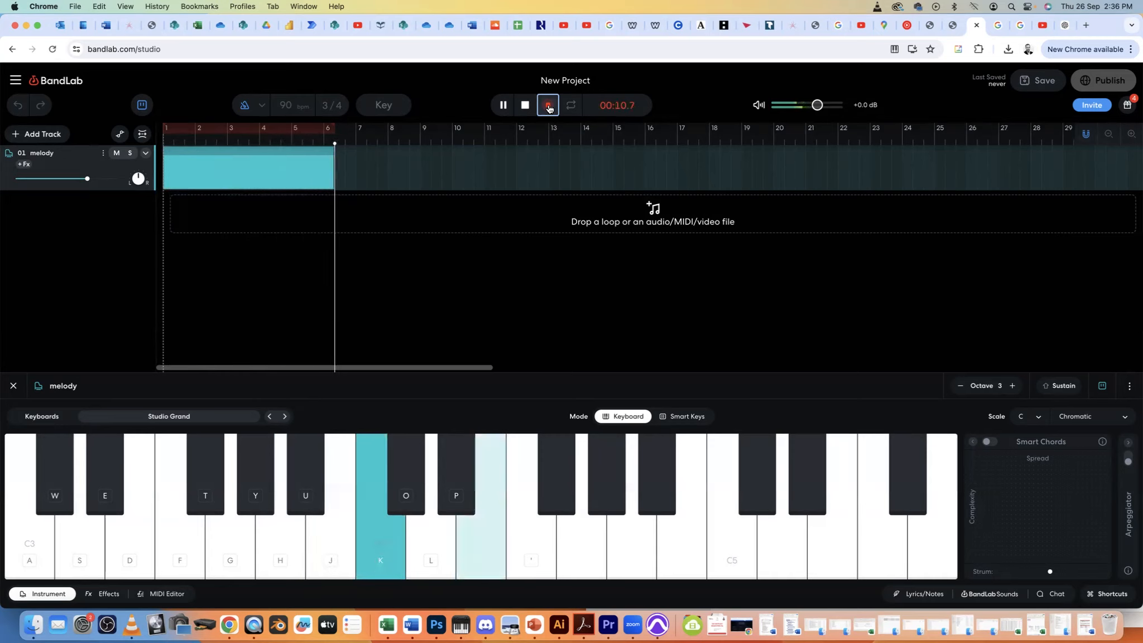
pyautogui.press('k')
pyautogui.press(';')
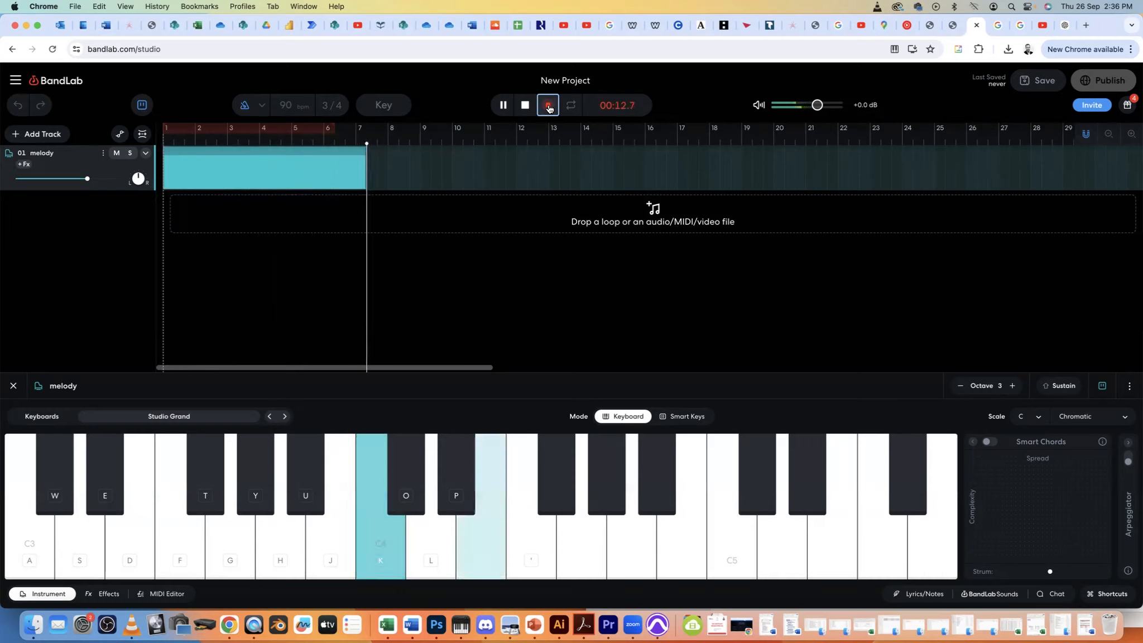
pyautogui.press('l')
pyautogui.press(';')
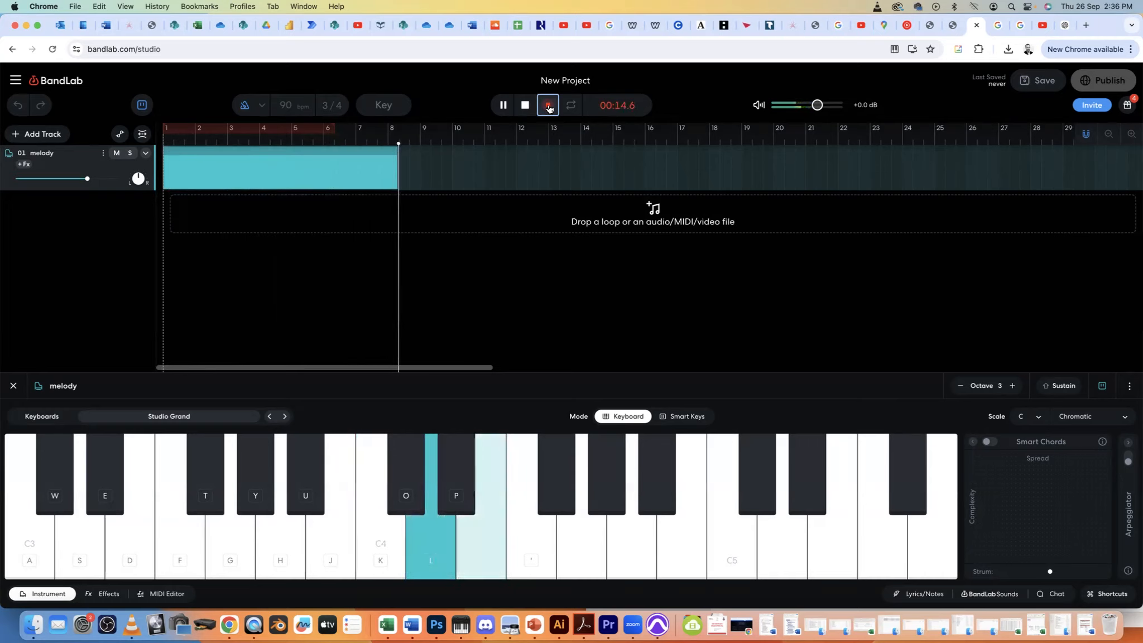
pyautogui.press('l')
pyautogui.press(';')
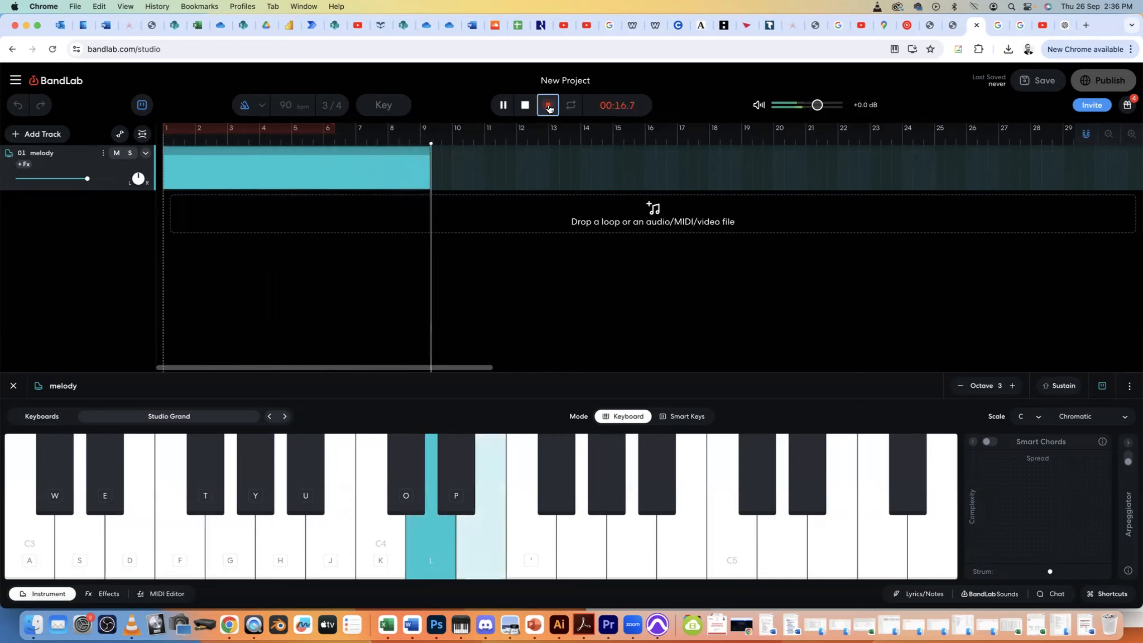
pyautogui.press('j')
# Record the phrase again, alternating A3, B3, C4 and D4 twice each with E4, finish on B3 and A3, and stop recording.
pyautogui.press('h')
pyautogui.press(';')
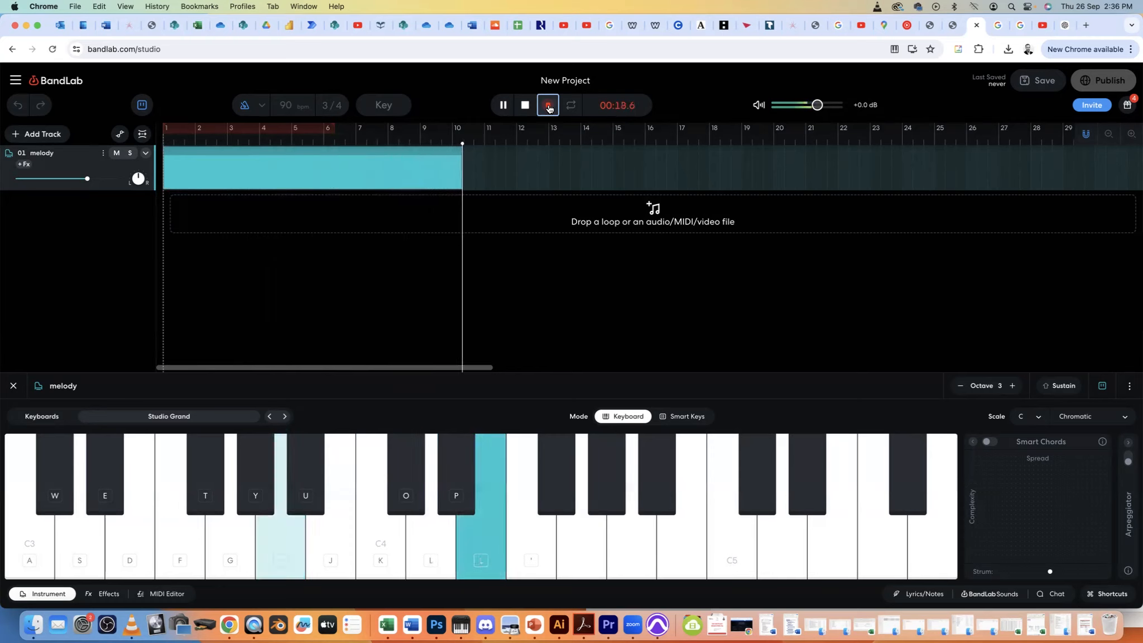
pyautogui.press('h')
pyautogui.press(';')
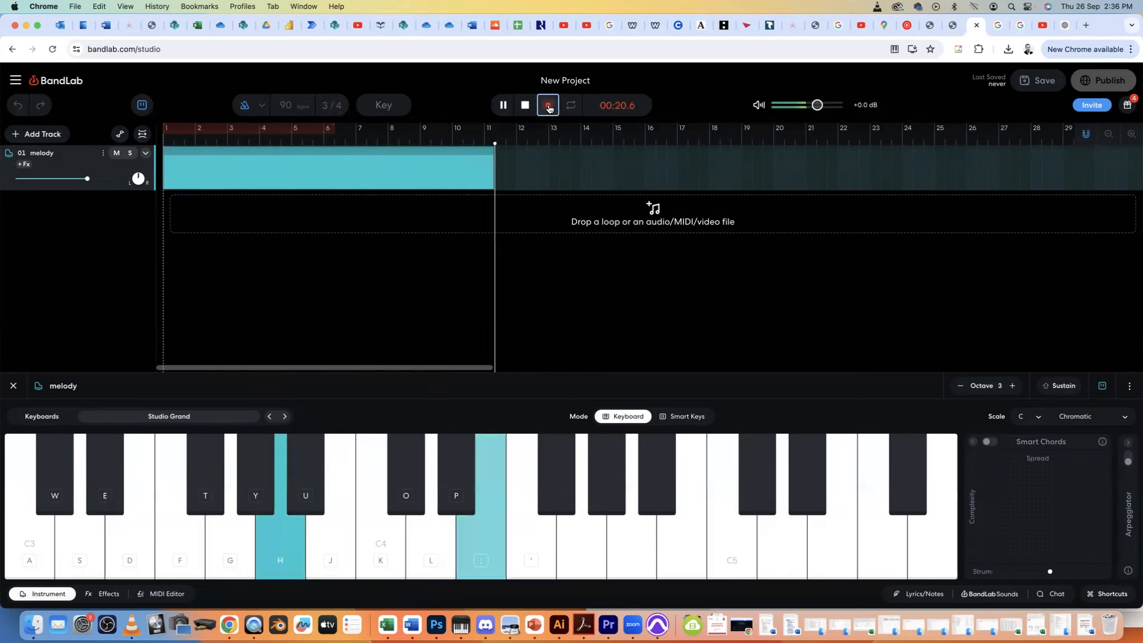
pyautogui.press('j')
pyautogui.press(';')
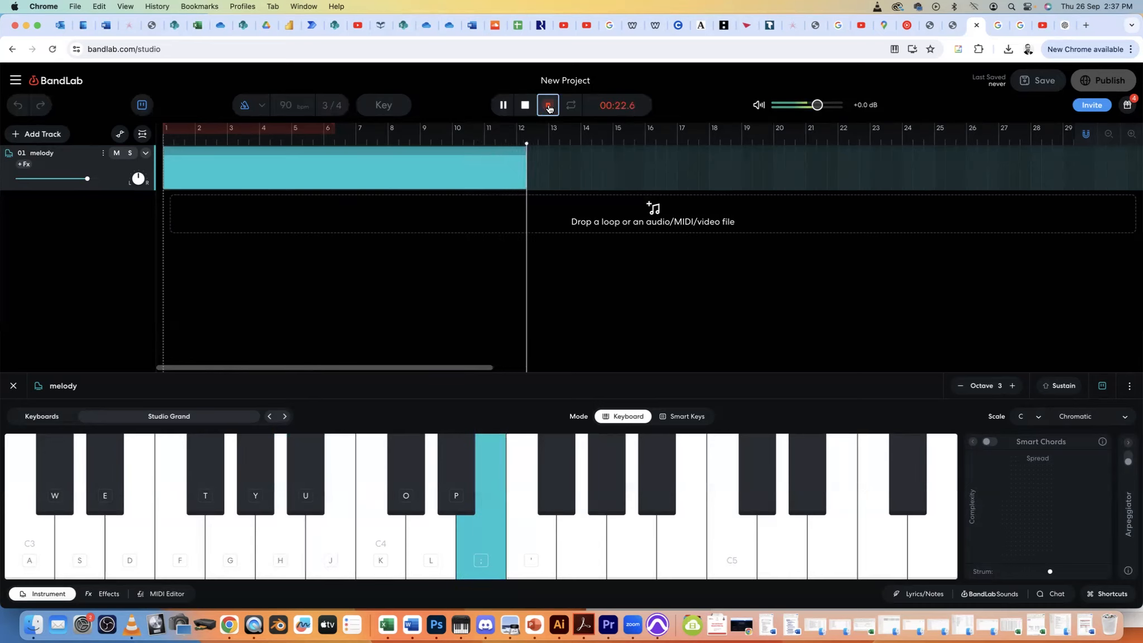
pyautogui.press('j')
pyautogui.press(';')
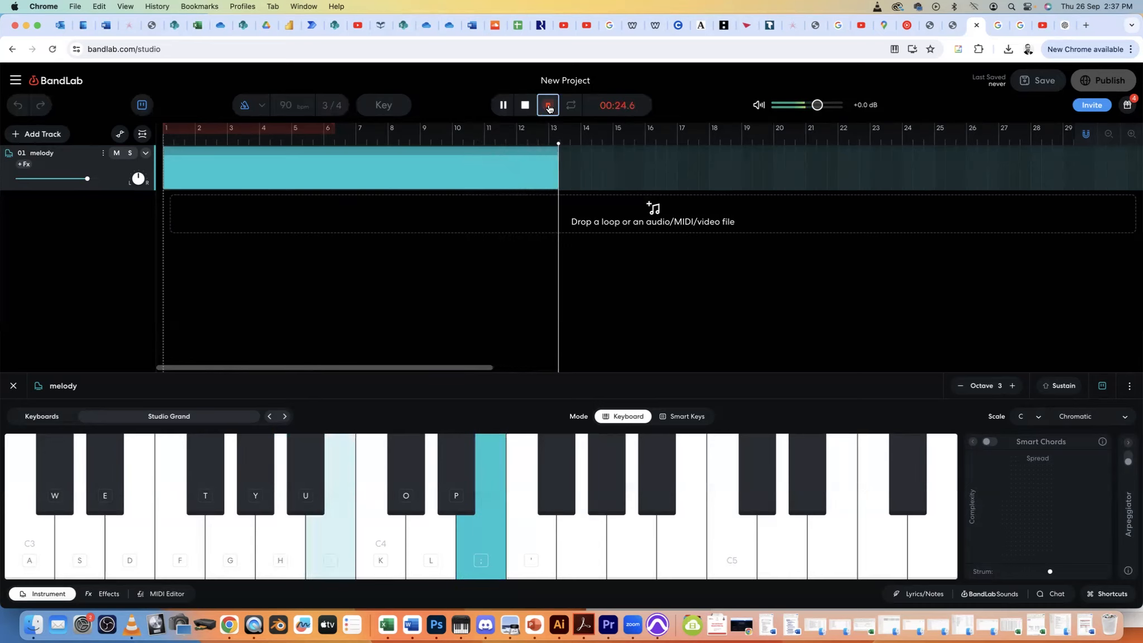
pyautogui.press('k')
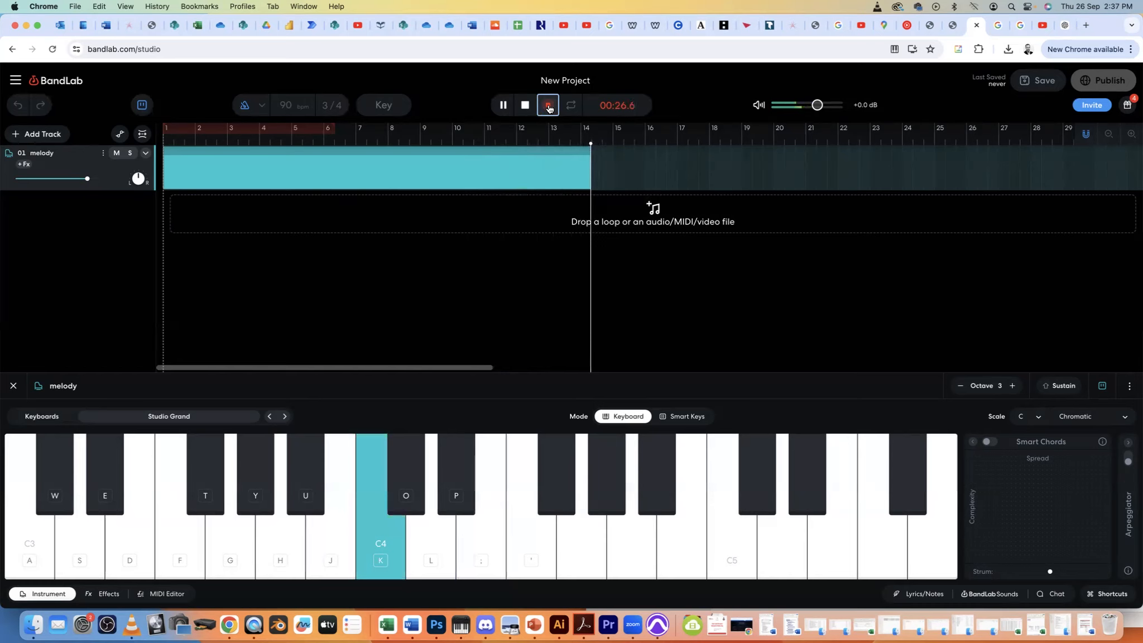
pyautogui.press(';')
pyautogui.press('k')
pyautogui.press(';')
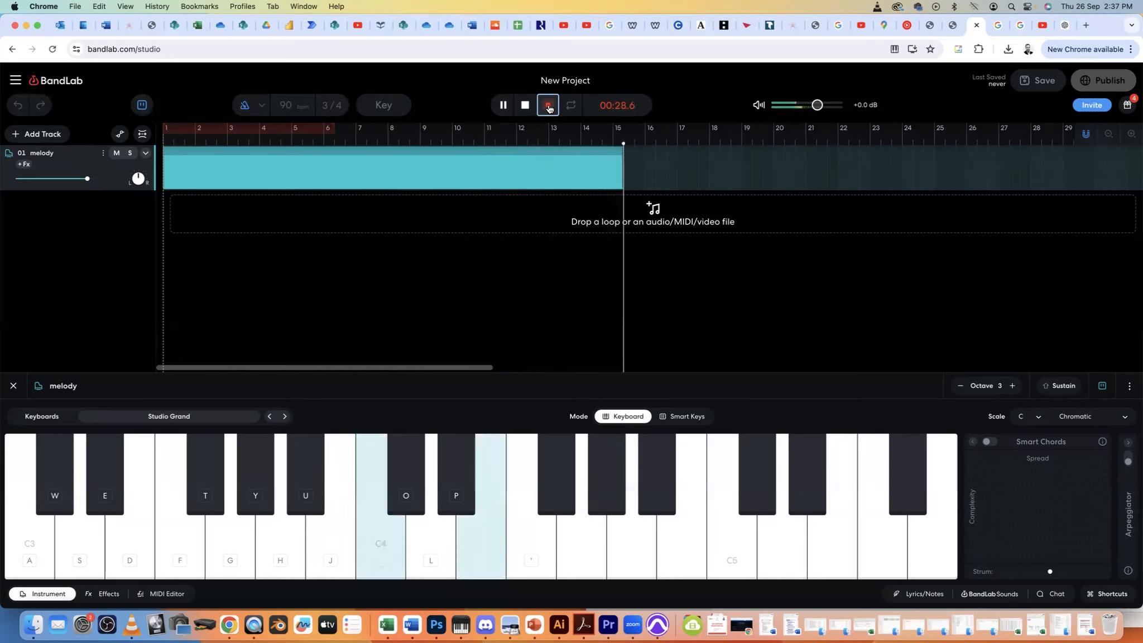
pyautogui.press('l')
pyautogui.press(';')
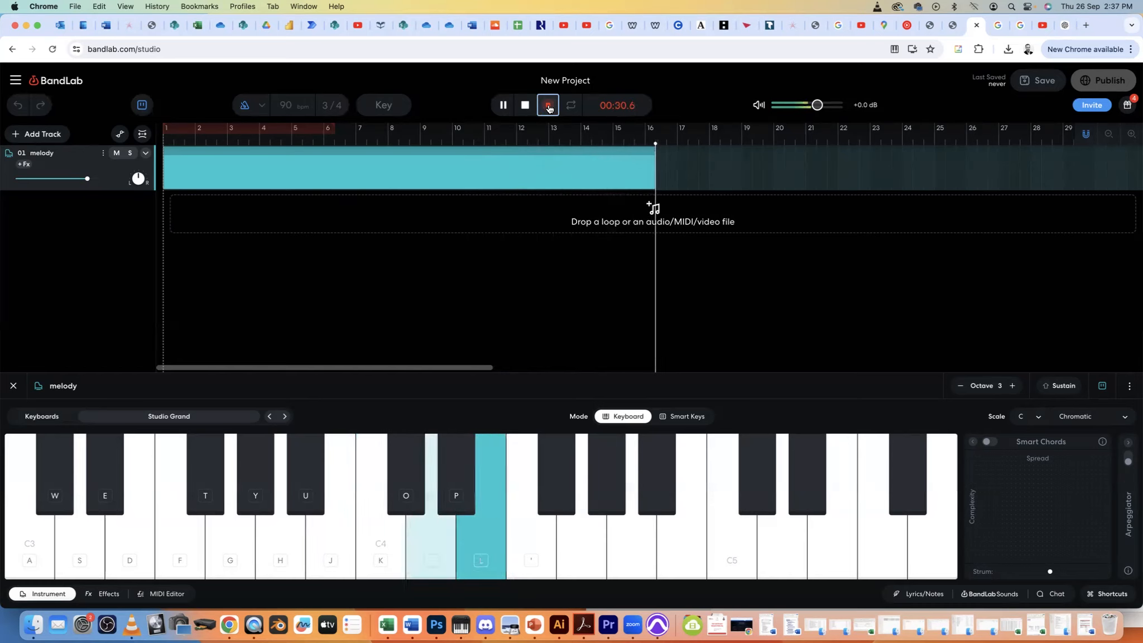
pyautogui.press('l')
pyautogui.press(';')
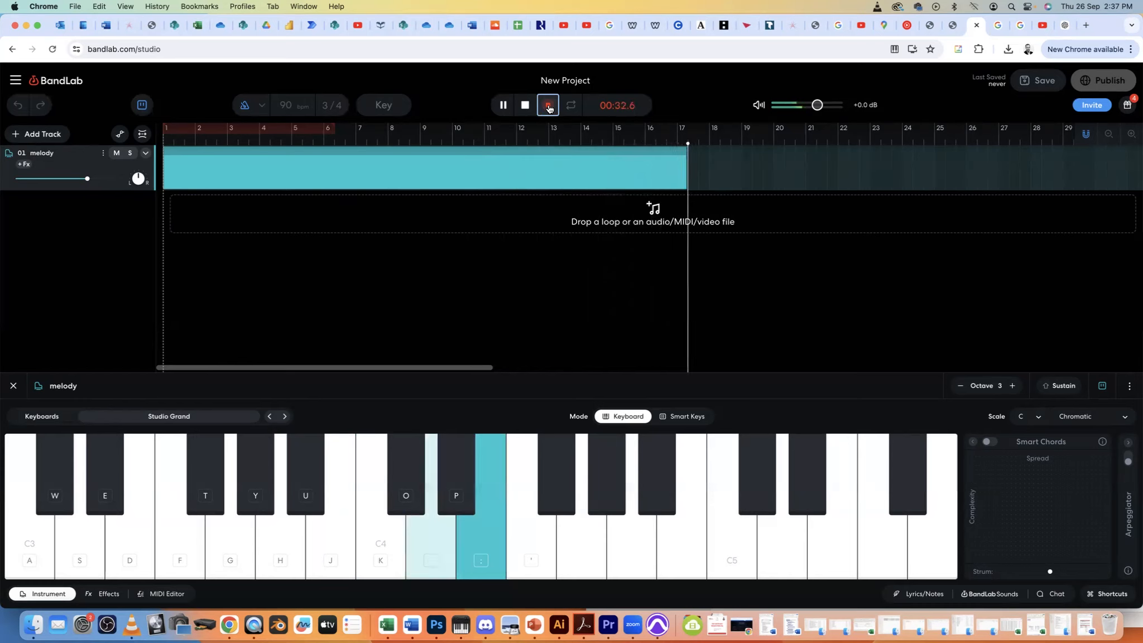
pyautogui.press('j')
pyautogui.press('h')
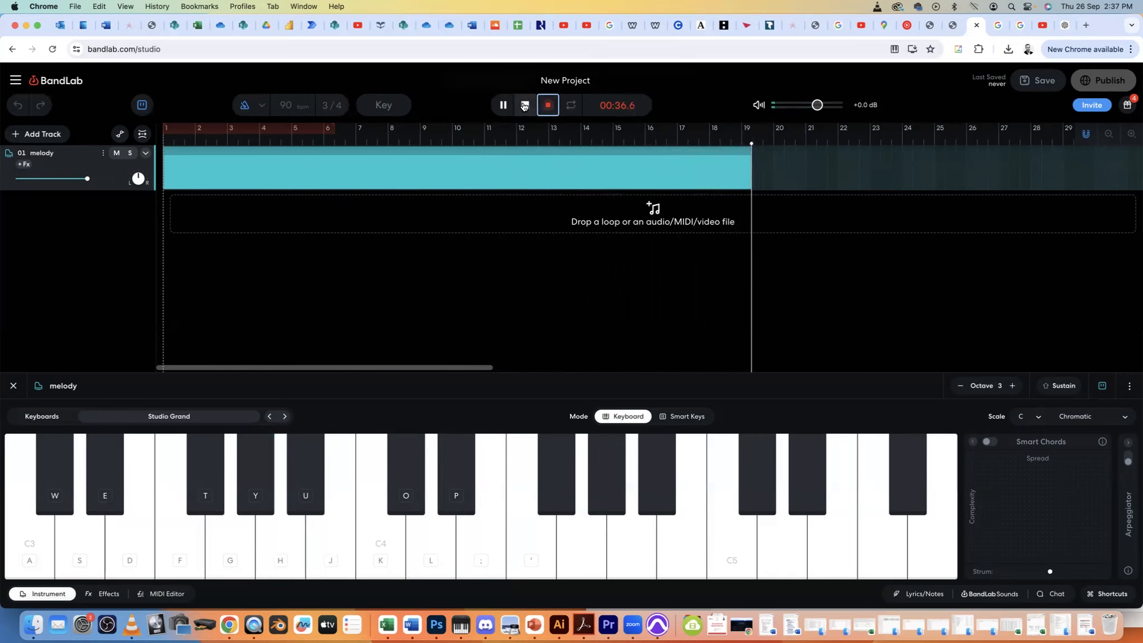
pyautogui.click(525, 106)
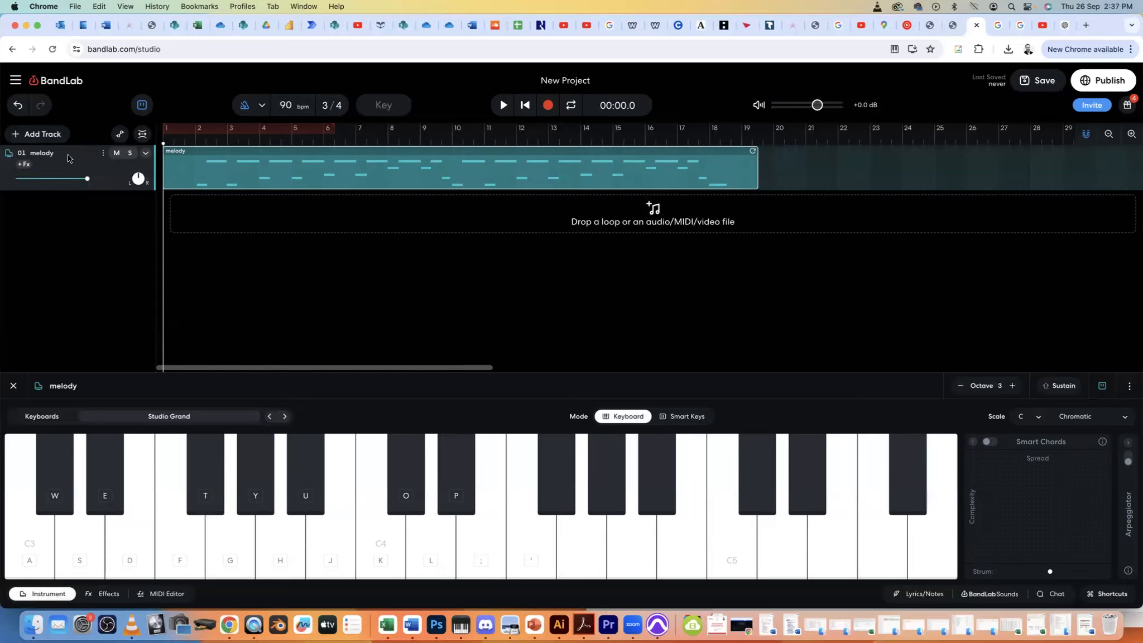
# Add a virtual instrument track and name it "harmony".
pyautogui.click(45, 136)
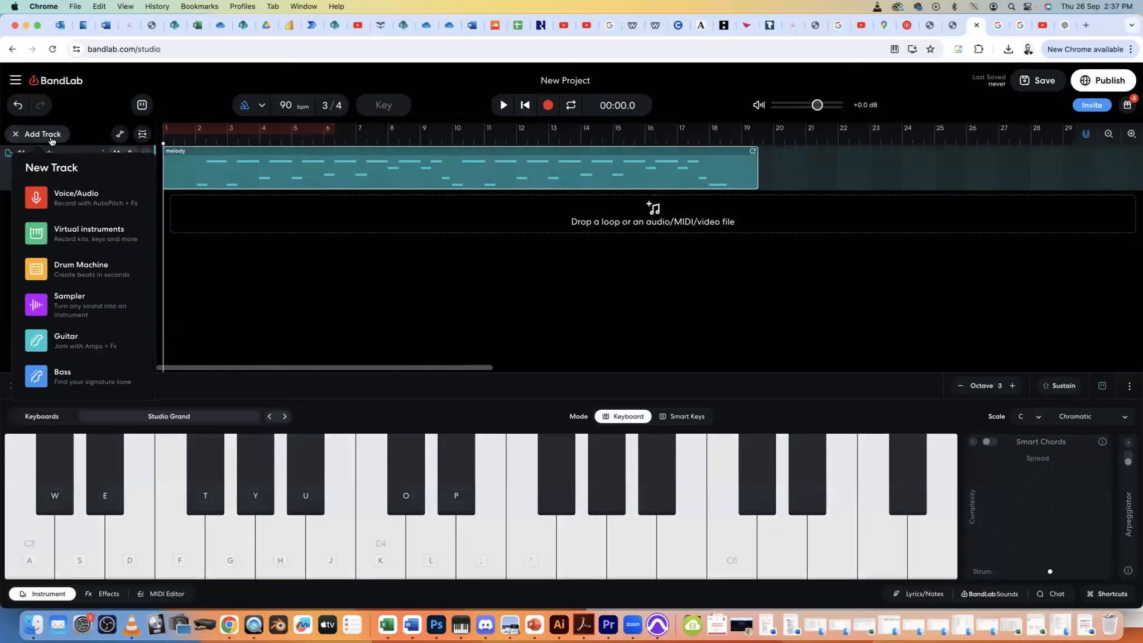
pyautogui.click(73, 235)
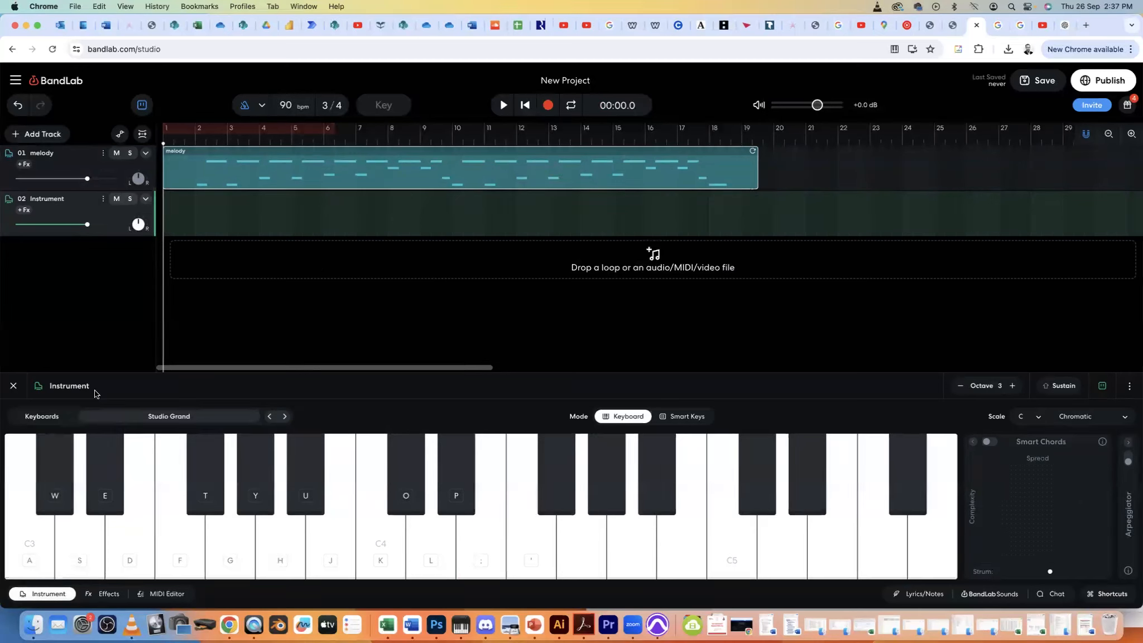
pyautogui.doubleClick(45, 199)
pyautogui.write('harmony')
pyautogui.press('Return')
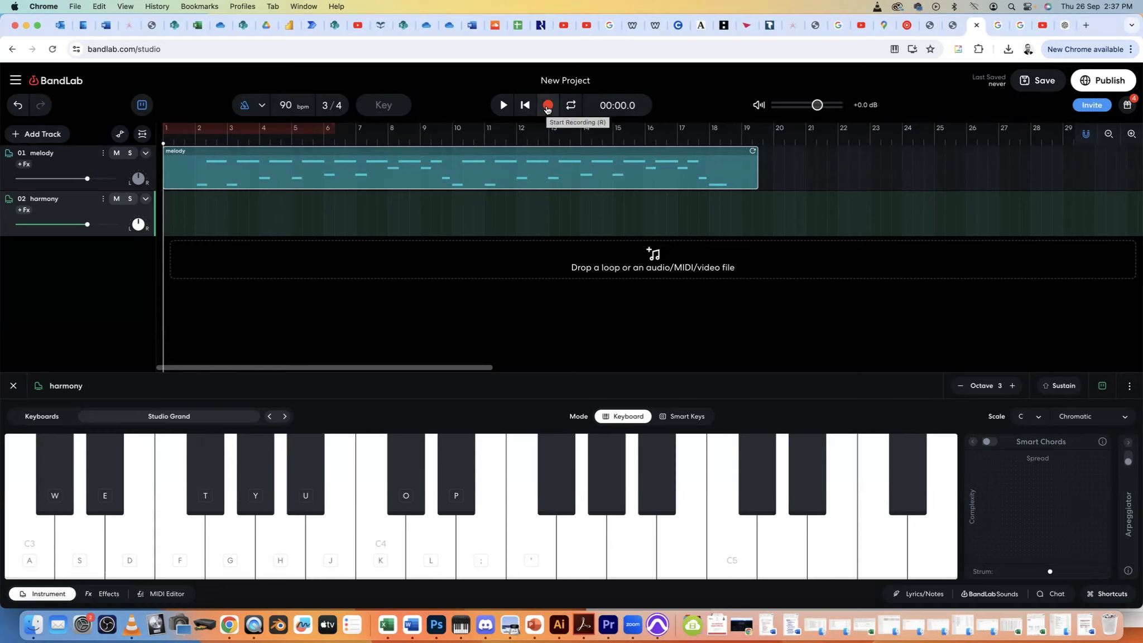
# Try out the harmony notes F3, G3, A3 and B3 on the virtual piano without recording.
pyautogui.press('f')
pyautogui.press('g')
pyautogui.press('h')
pyautogui.press('j')
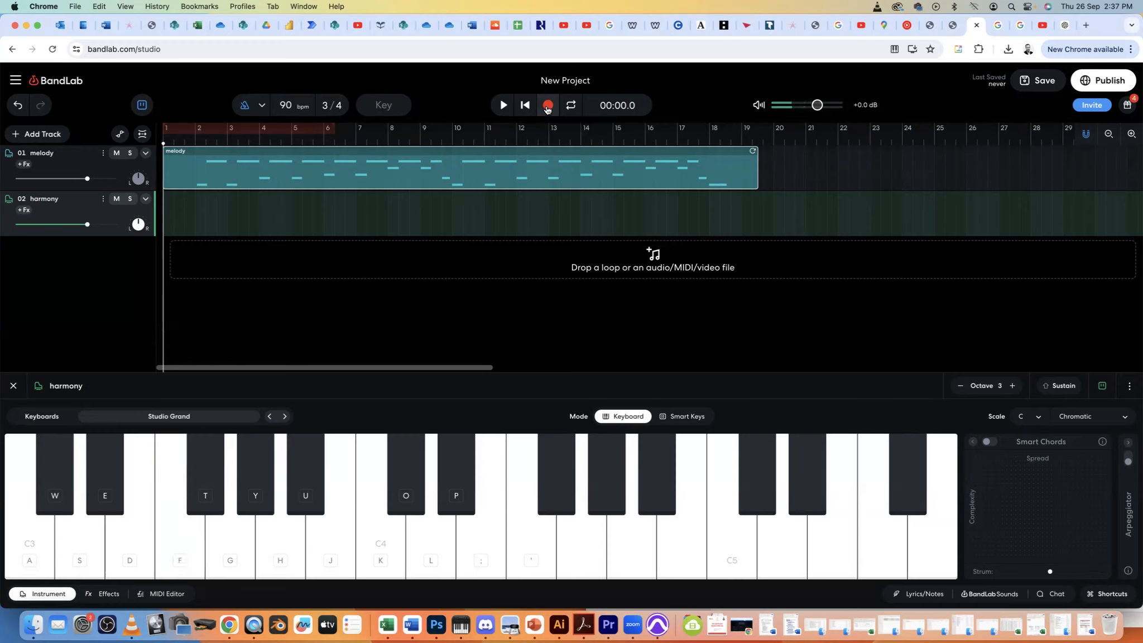
pyautogui.press('f')
pyautogui.press('h')
pyautogui.press('g')
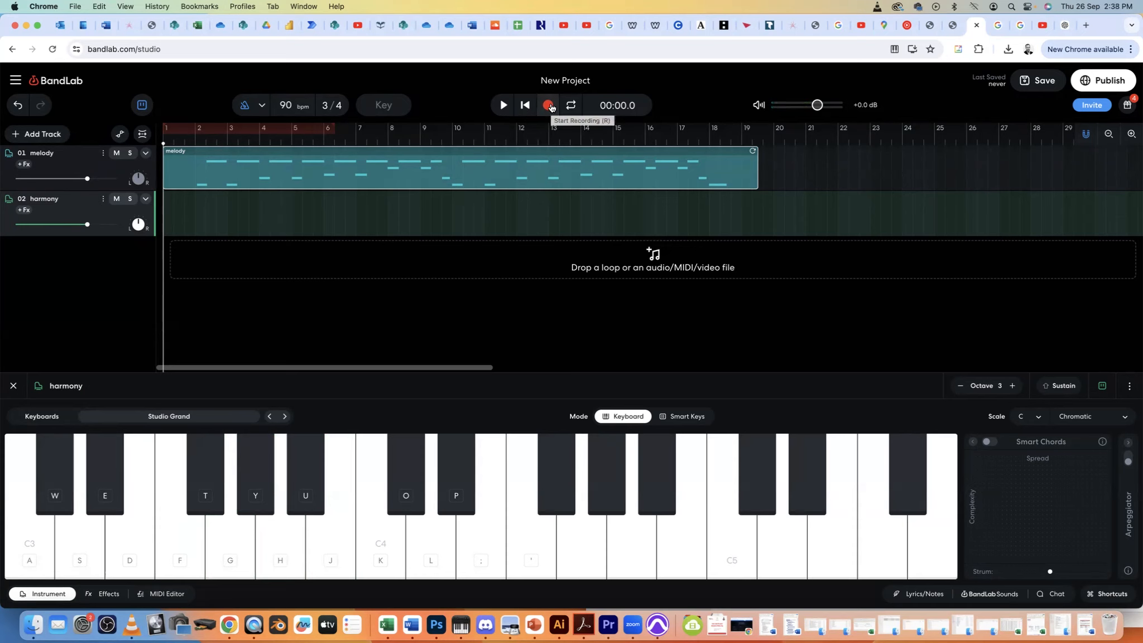
# Start recording on the harmony track and play F3, G3, A3 and B3 as long notes, each twice.
pyautogui.click(550, 106)
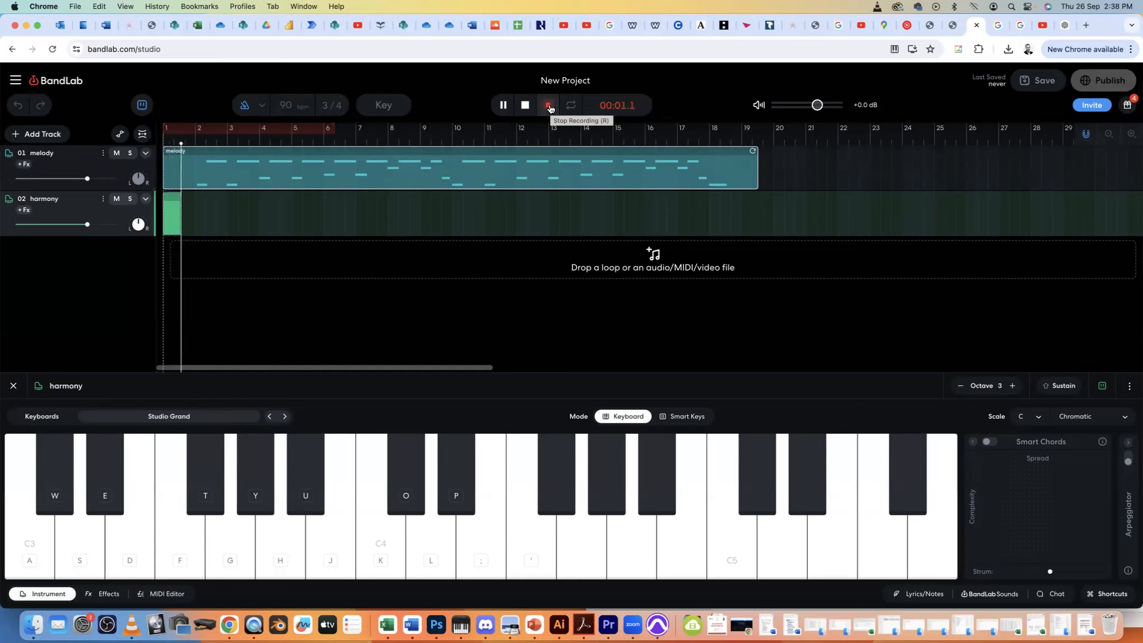
pyautogui.press('f')
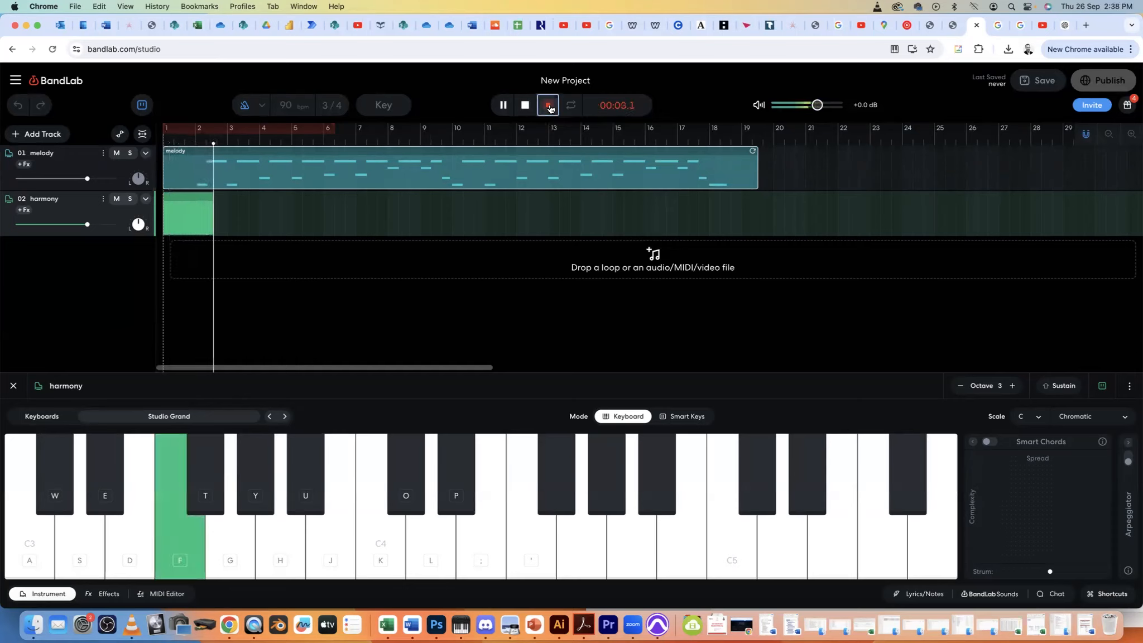
pyautogui.press('f')
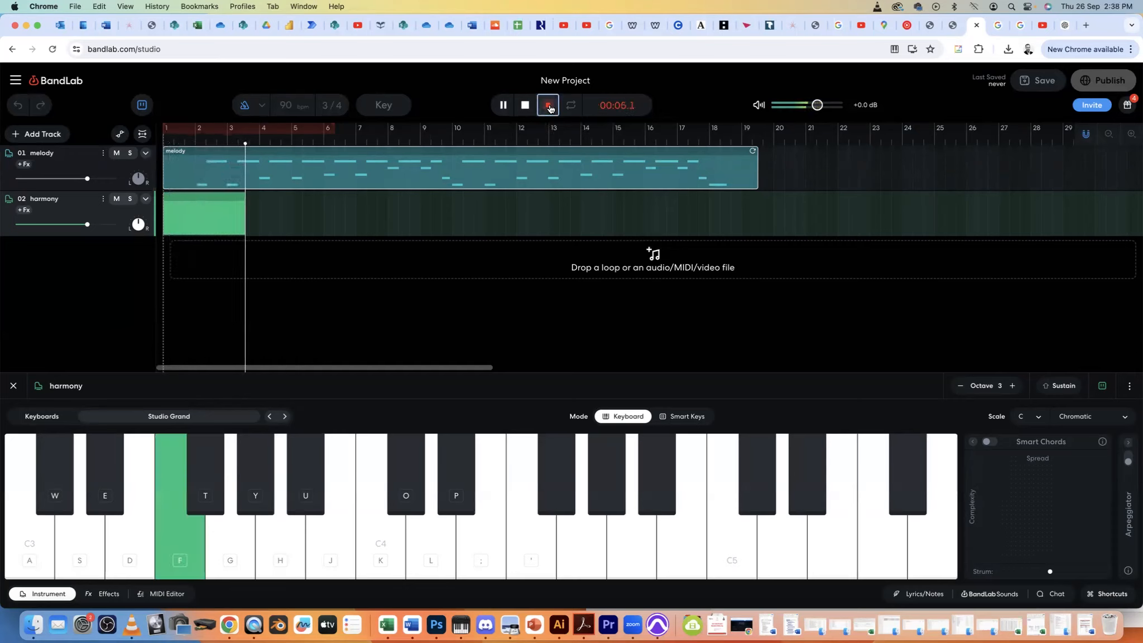
pyautogui.press('g')
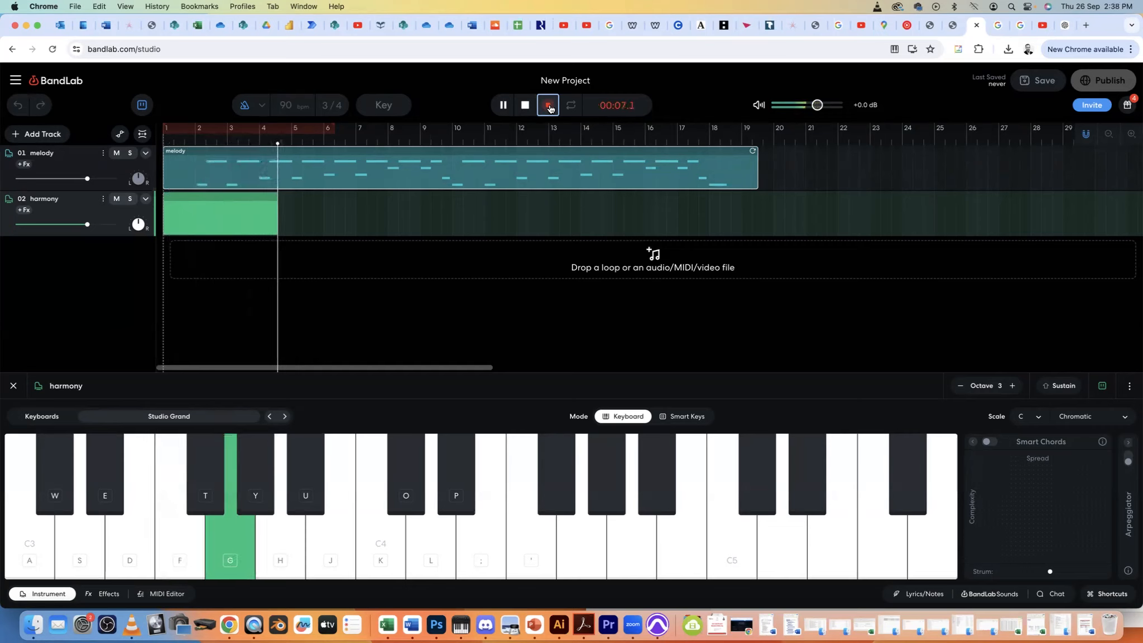
pyautogui.press('g')
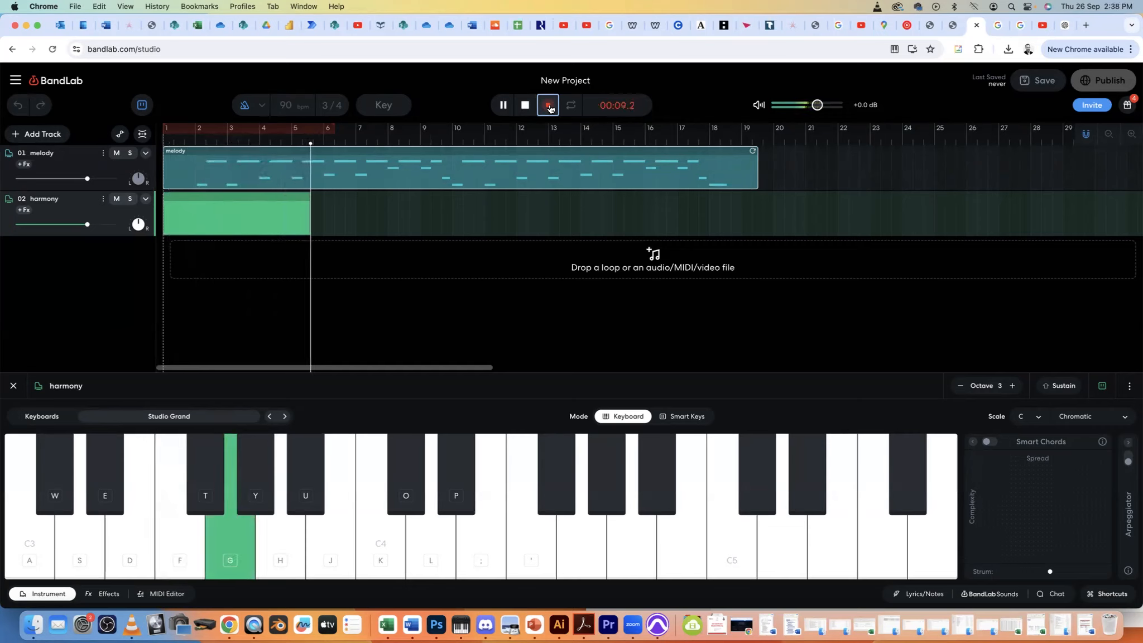
pyautogui.press('h')
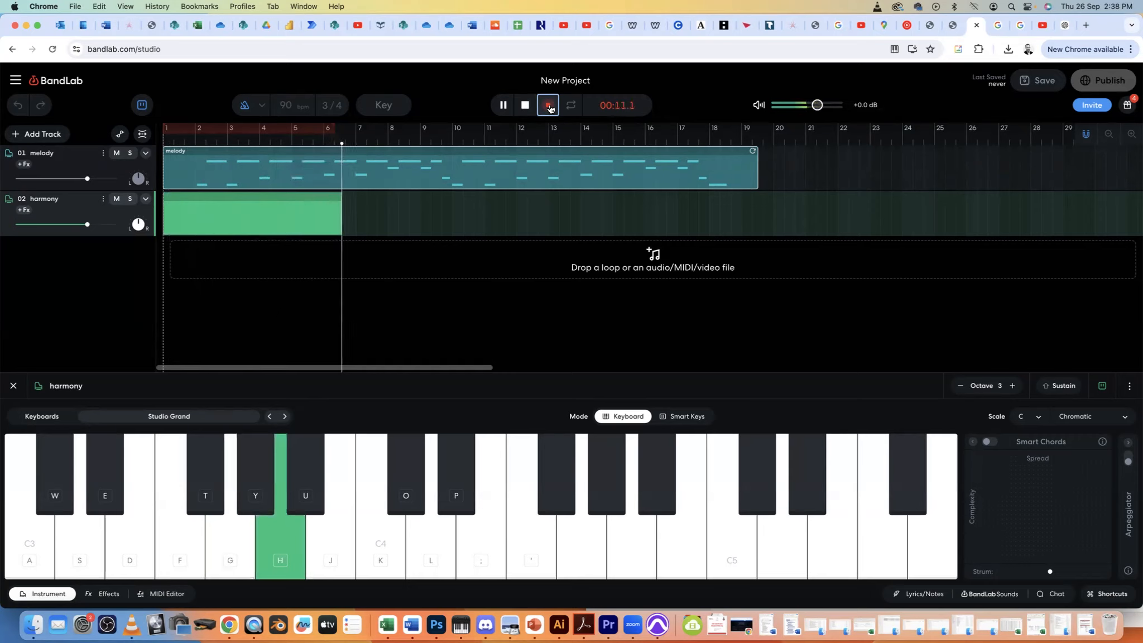
pyautogui.press('h')
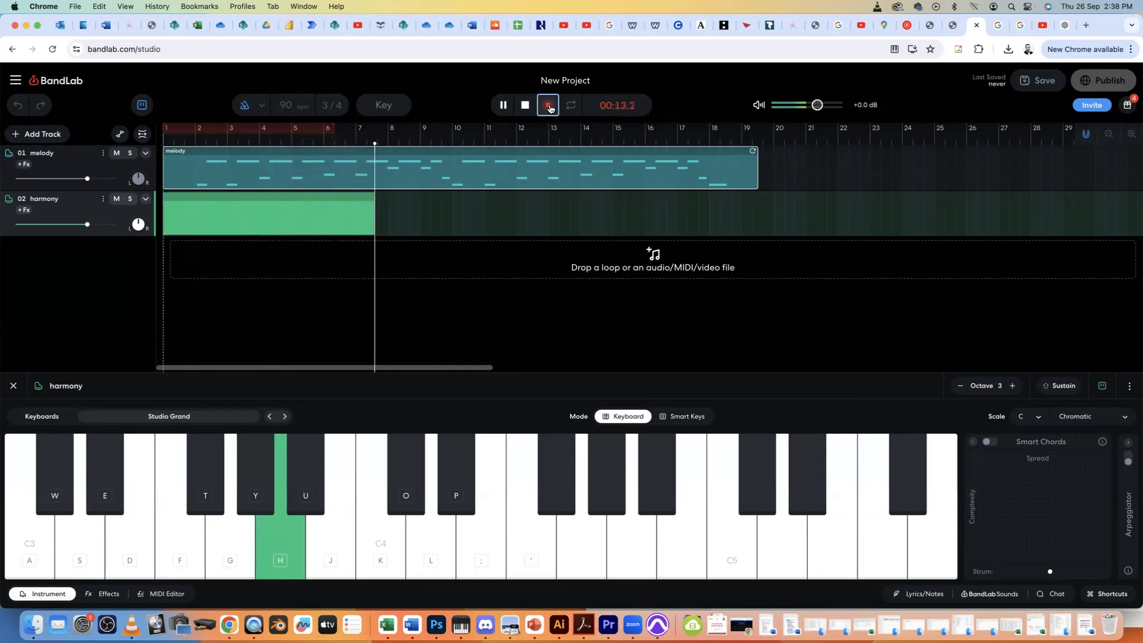
pyautogui.press('j')
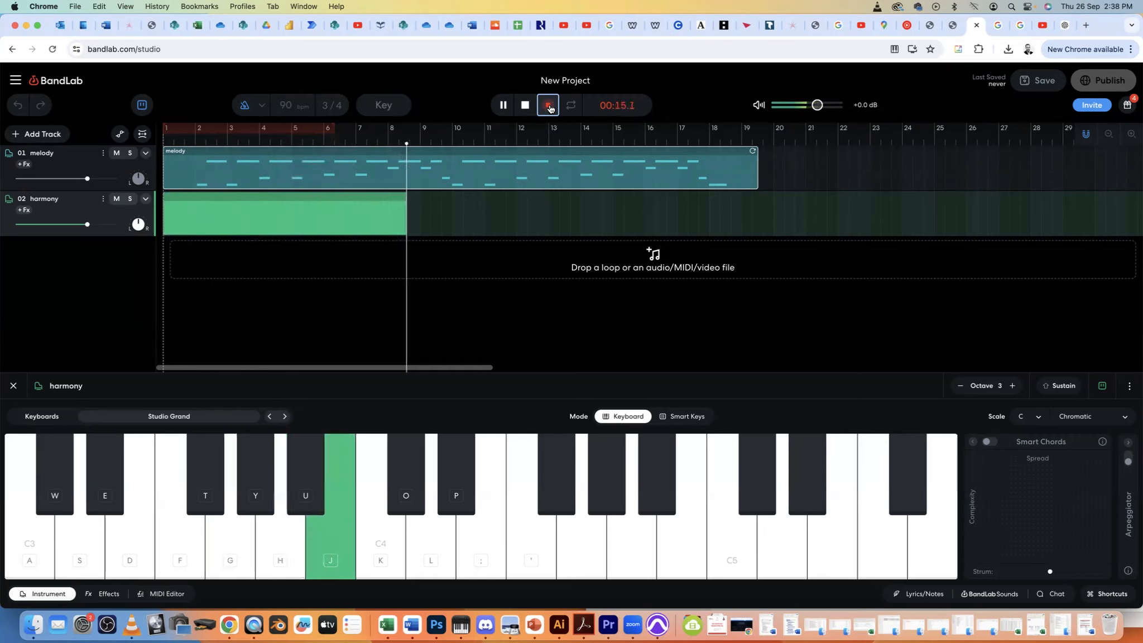
pyautogui.press('j')
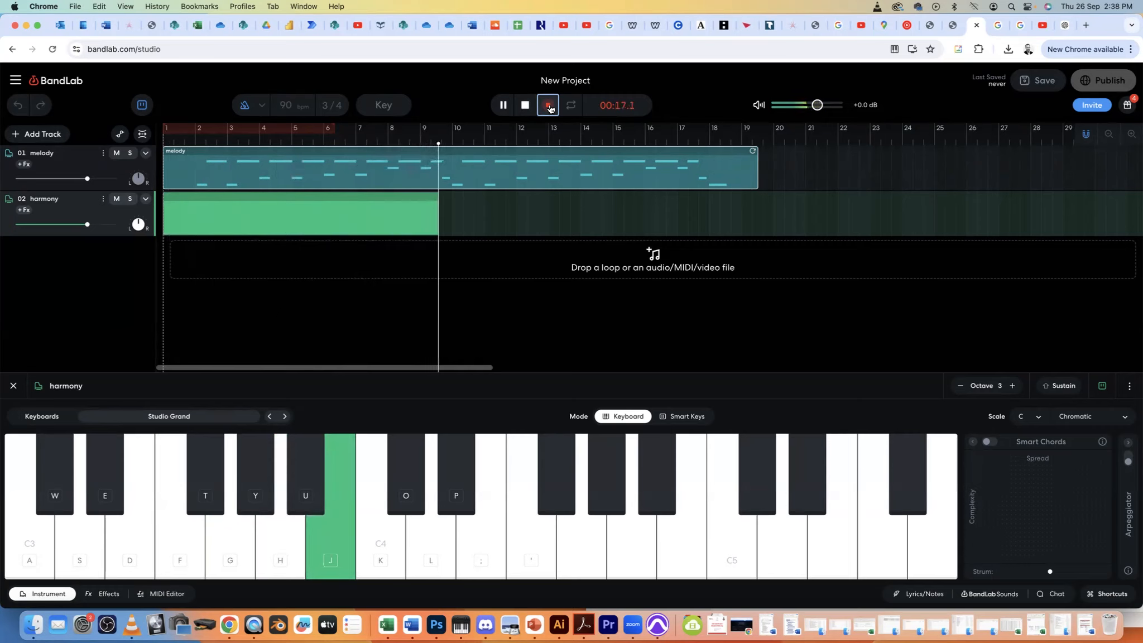
# Record the second harmony phrase with F3, G3, A3 and G3 twice each, end on a single F3, and stop recording.
pyautogui.press('f')
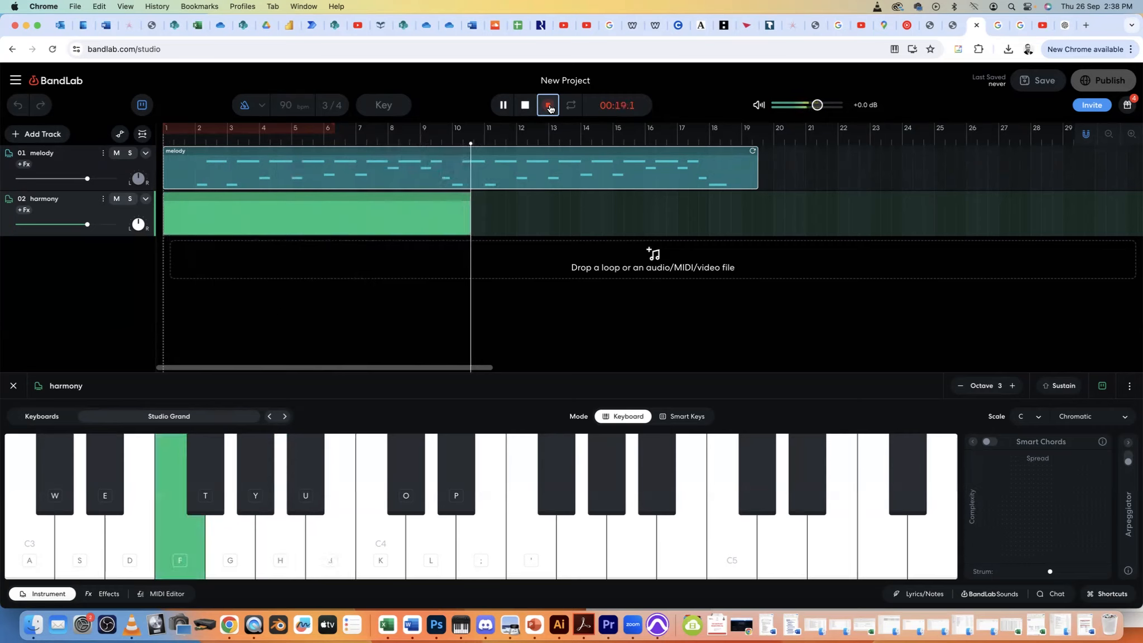
pyautogui.press('f')
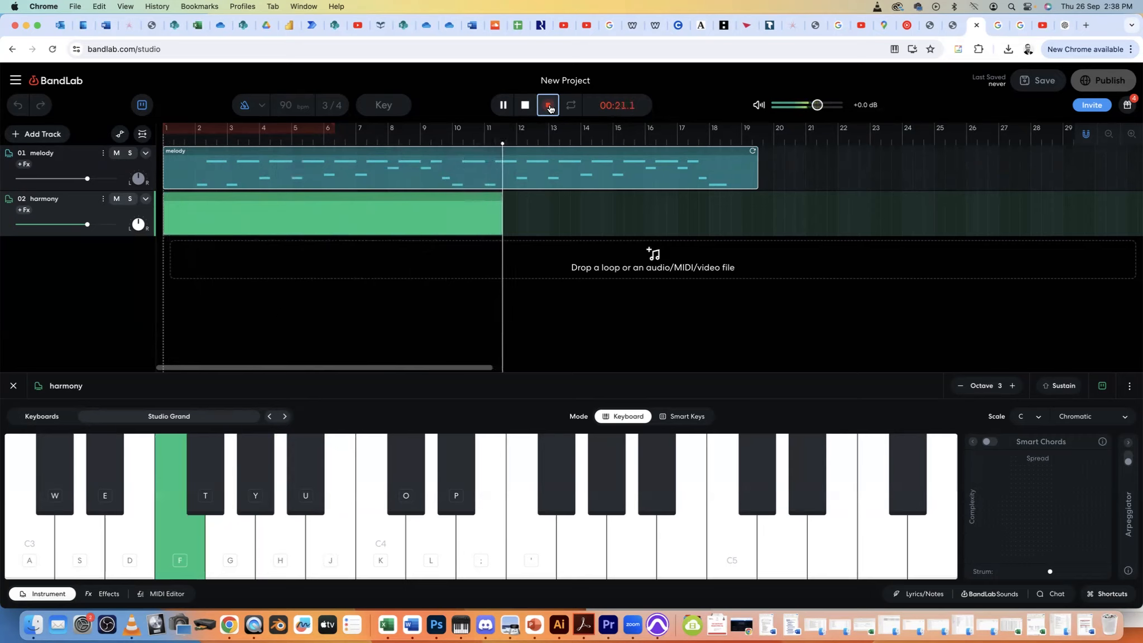
pyautogui.press('g')
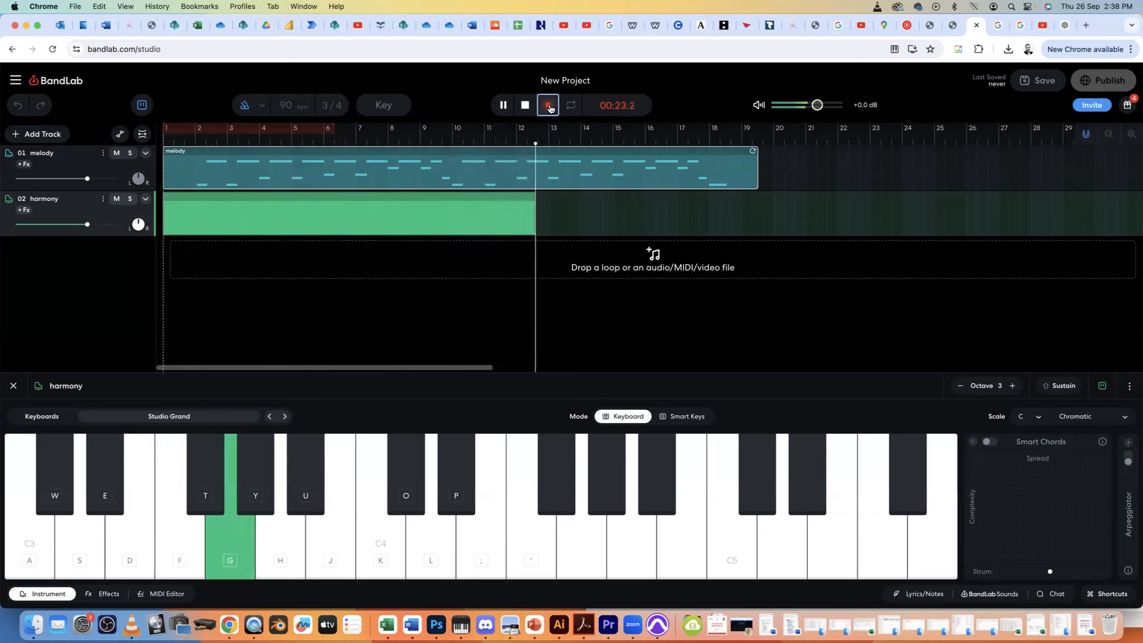
pyautogui.press('g')
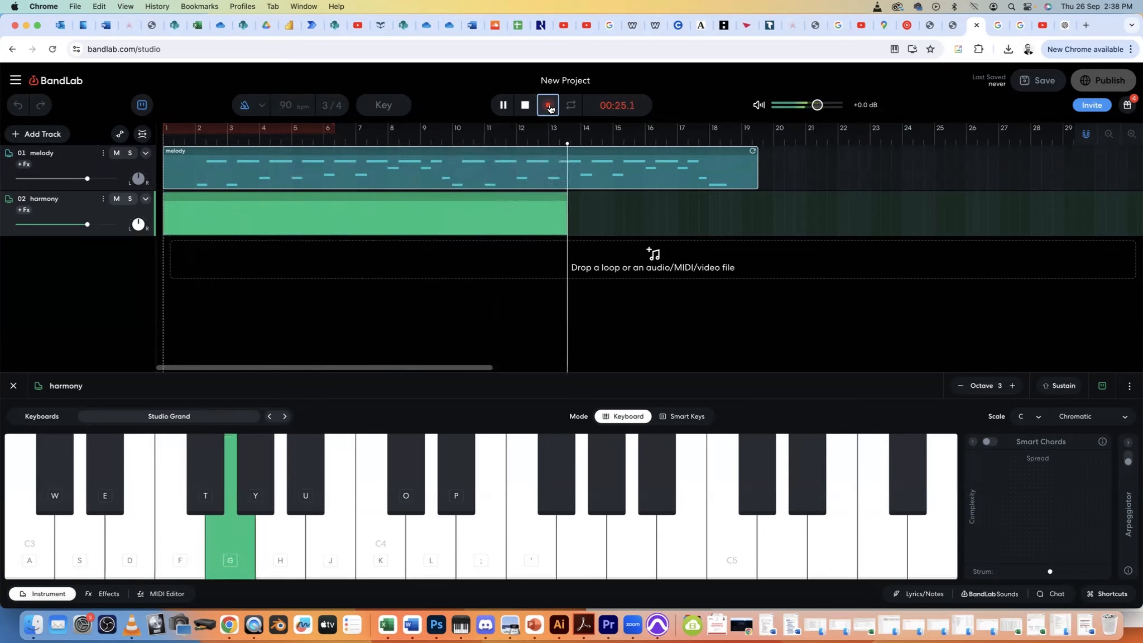
pyautogui.press('h')
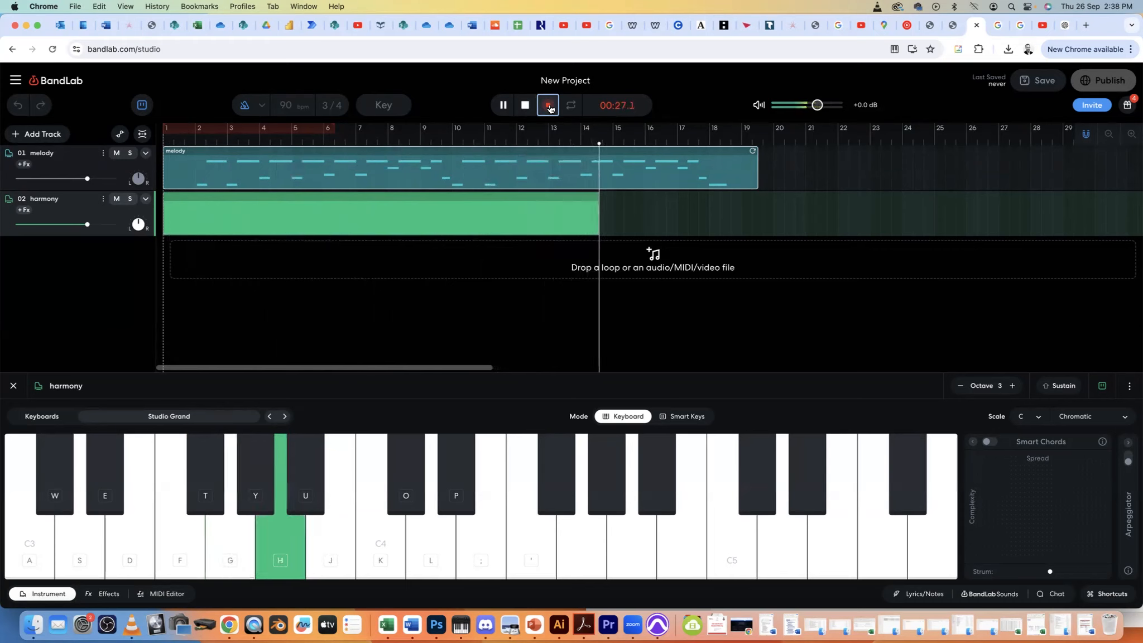
pyautogui.press('h')
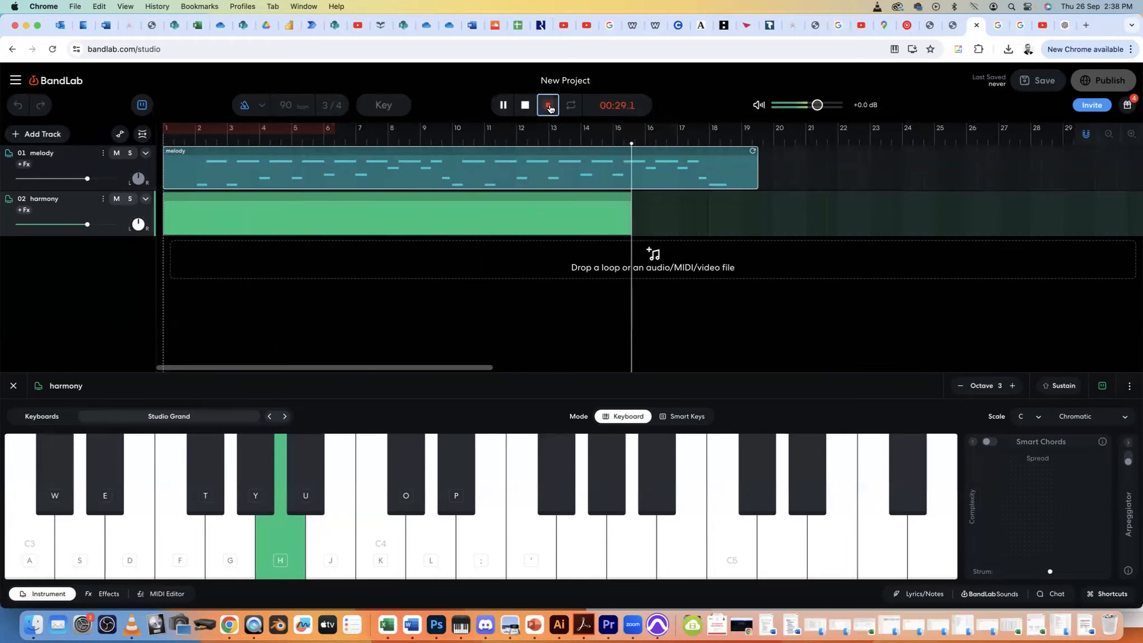
pyautogui.press('g')
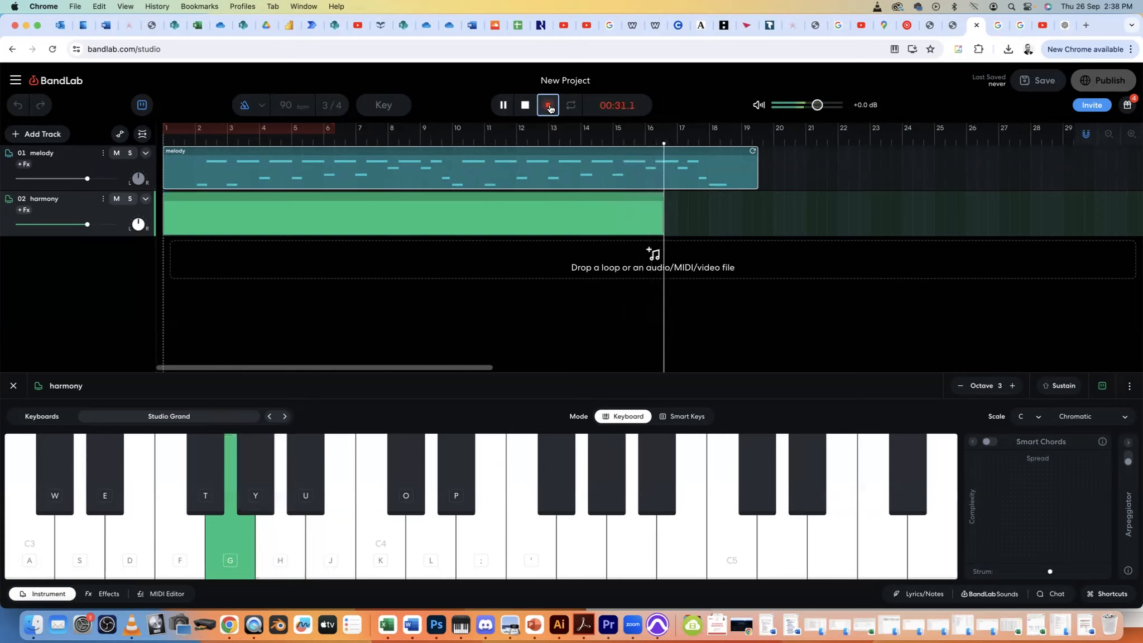
pyautogui.press('g')
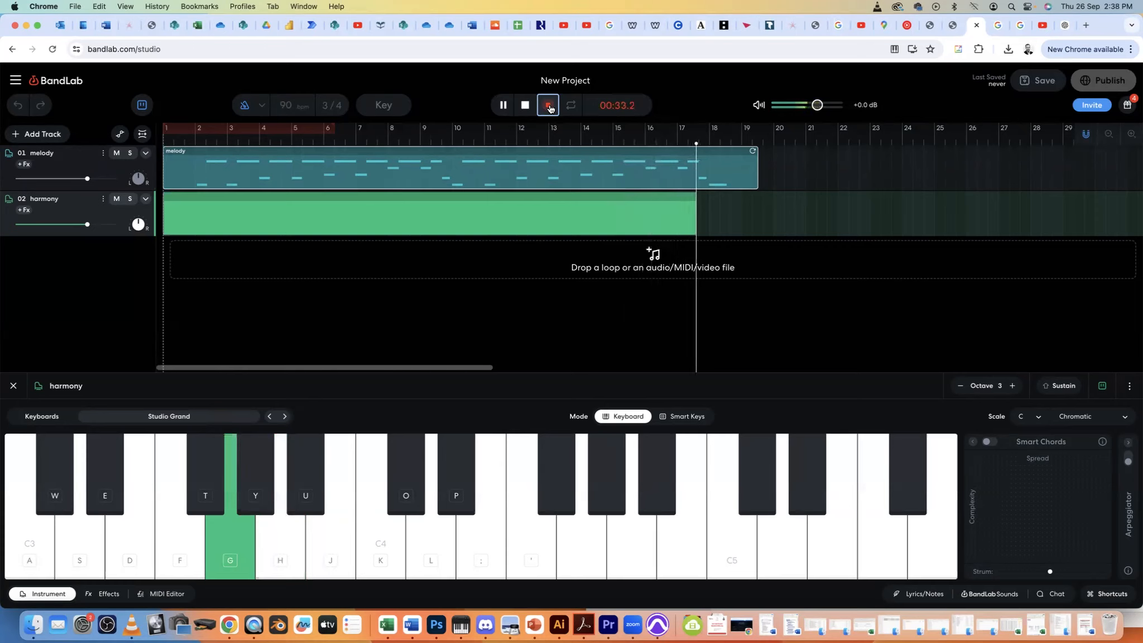
pyautogui.press('f')
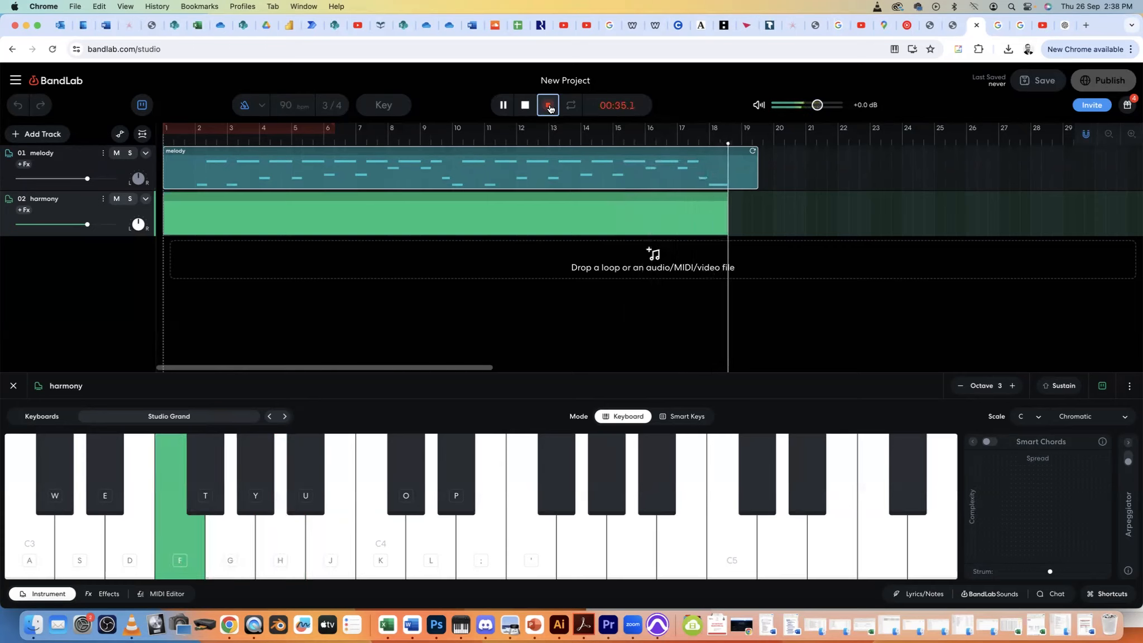
pyautogui.click(549, 106)
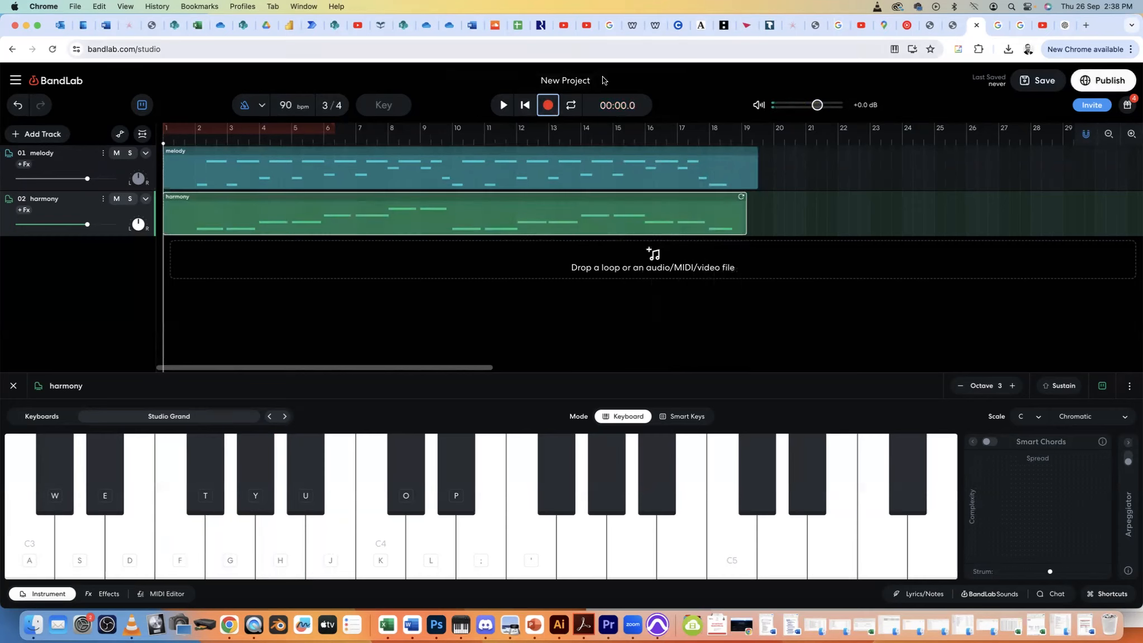
# Play back the melody and harmony together from the start, stop playback, and save the project.
pyautogui.click(502, 107)
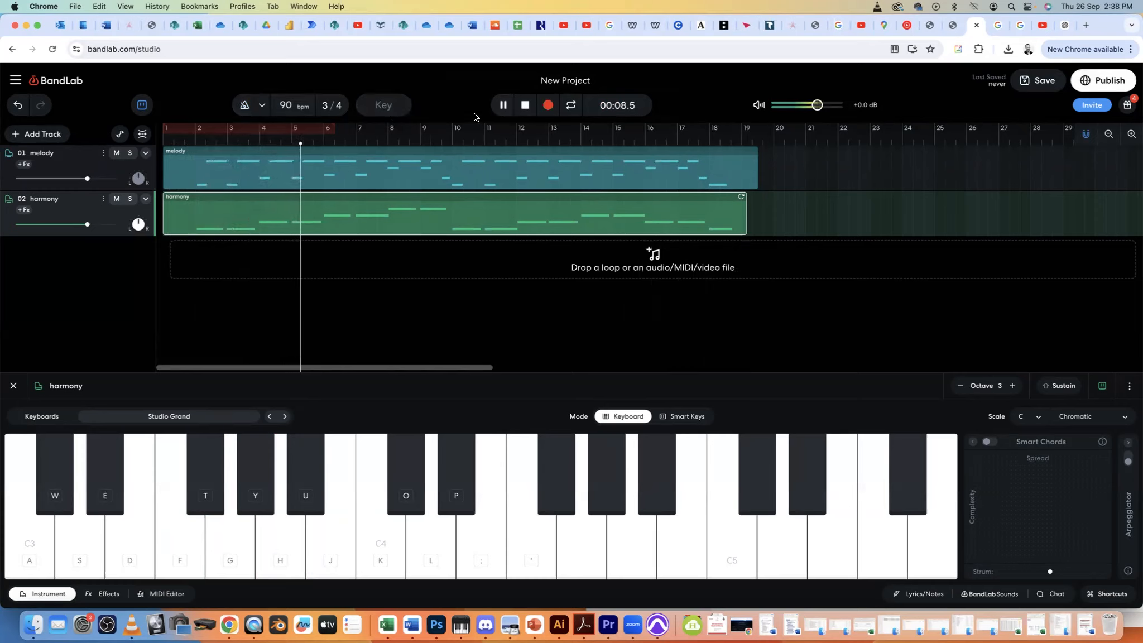
pyautogui.click(524, 105)
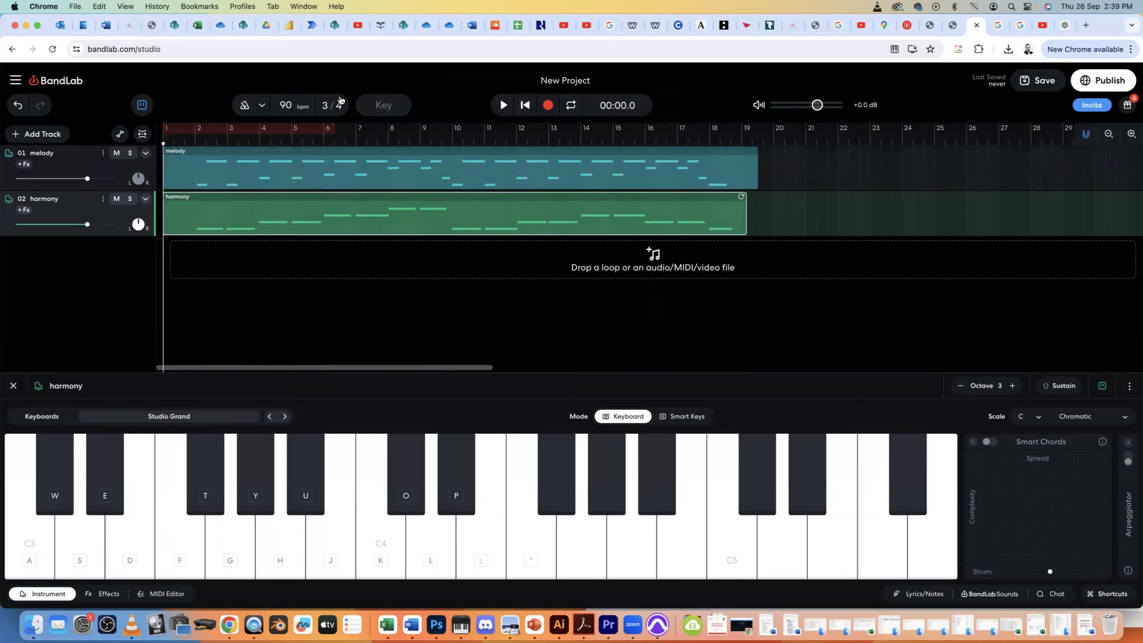
pyautogui.click(1033, 80)
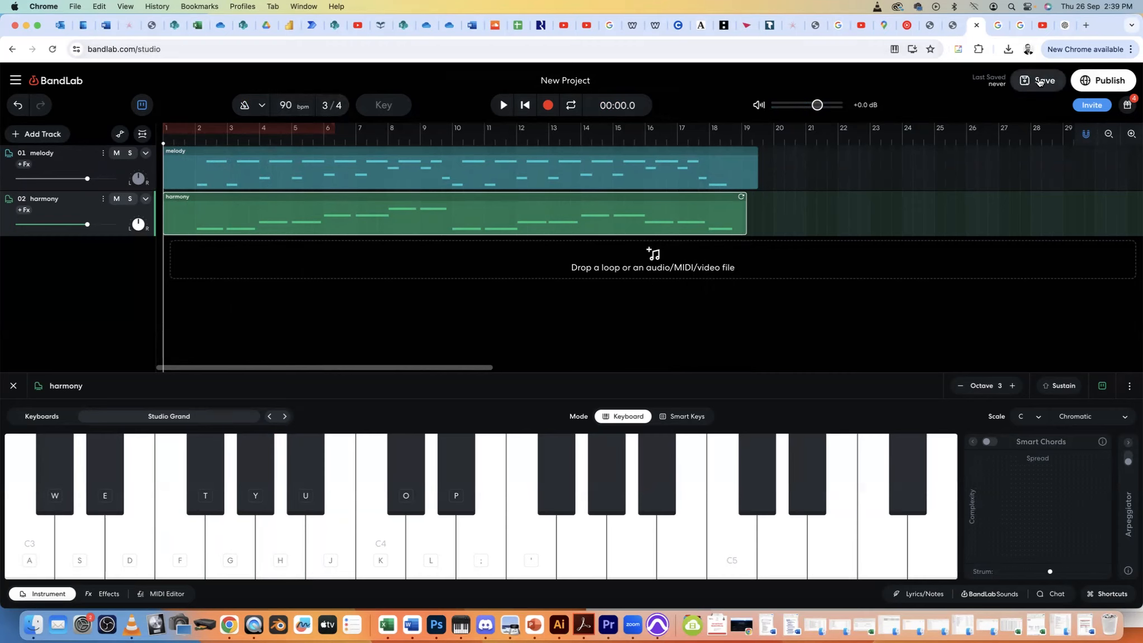
# Download the project's mixdown as a 320kbps, 44.1kHz MP3.
pyautogui.click(15, 80)
pyautogui.moveTo(203, 262)
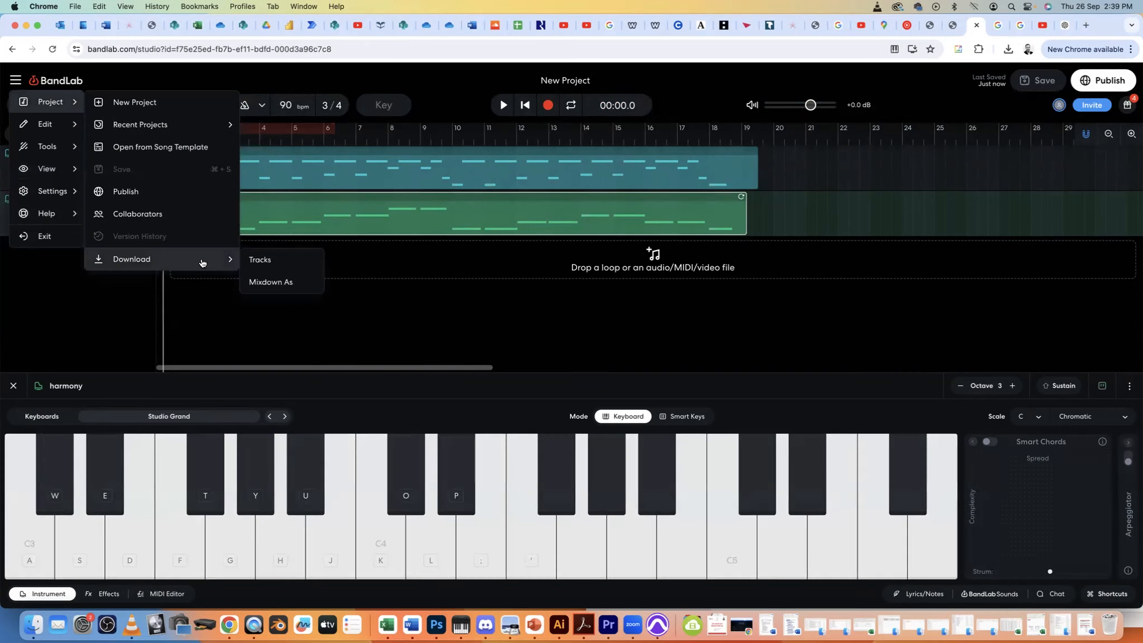
pyautogui.click(276, 283)
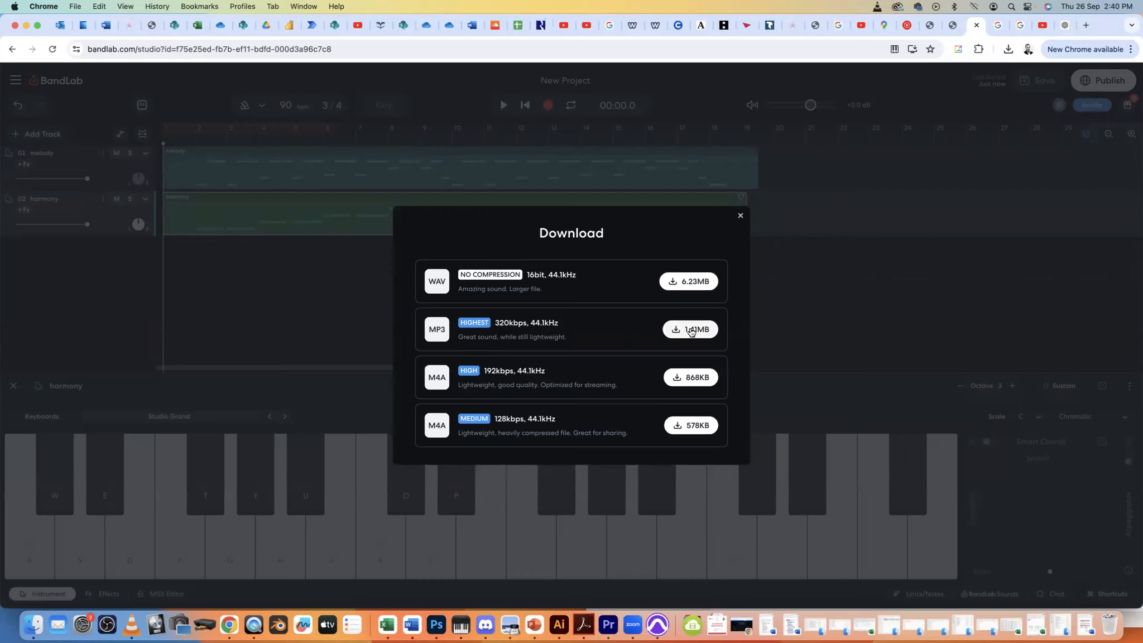
pyautogui.click(691, 330)
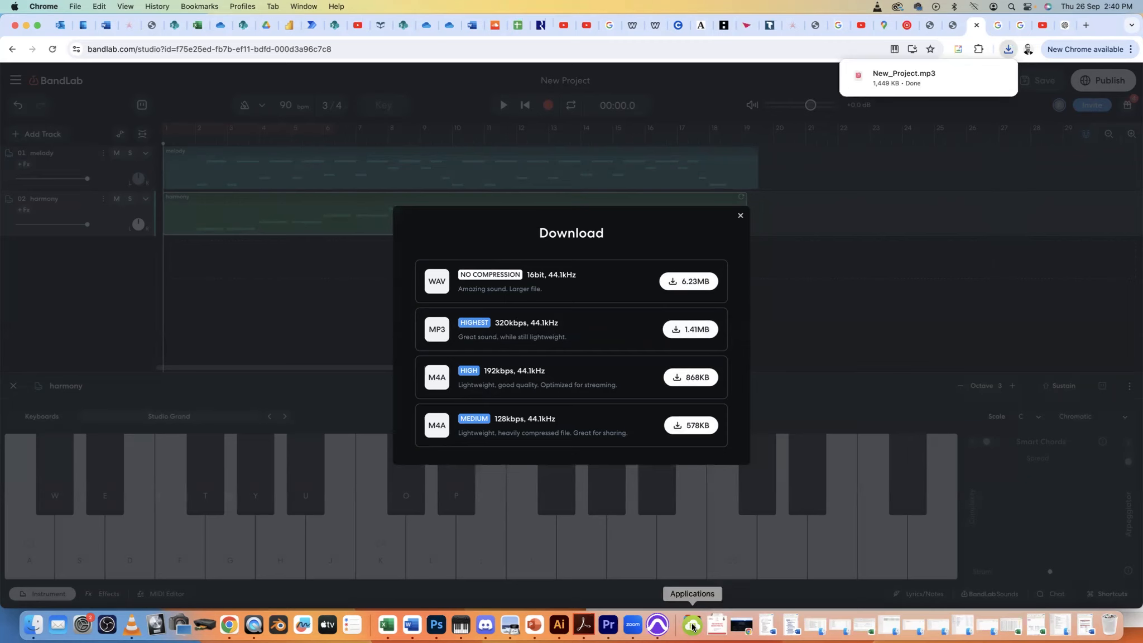
# Preview the downloaded New_Project.mp3, then close the preview and the download dialog.
pyautogui.click(717, 625)
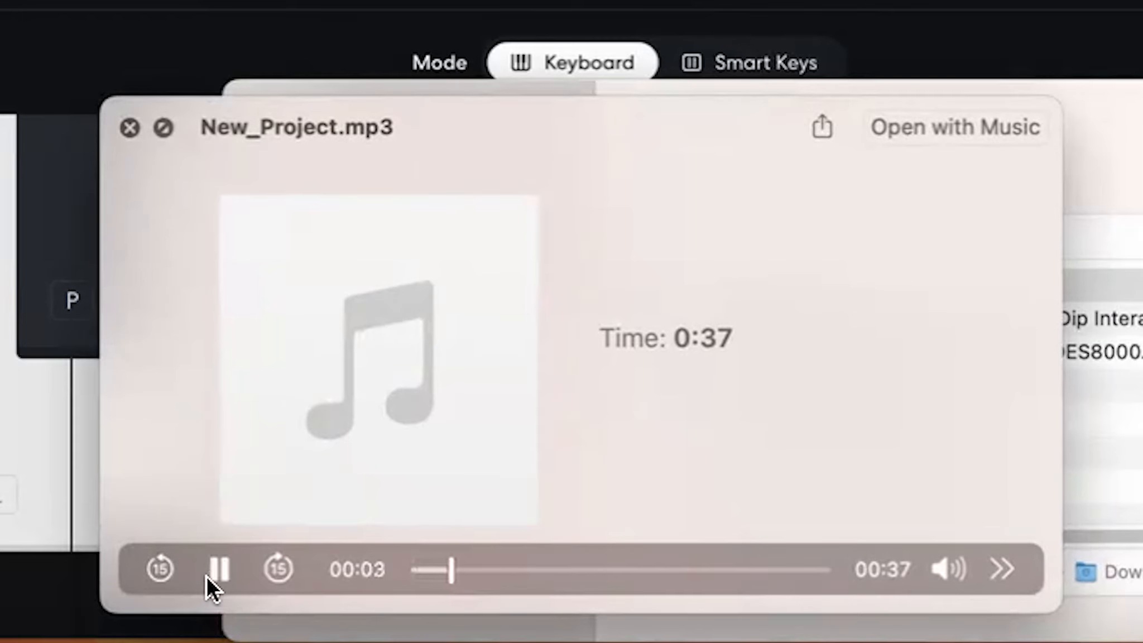
pyautogui.click(127, 122)
pyautogui.click(750, 325)
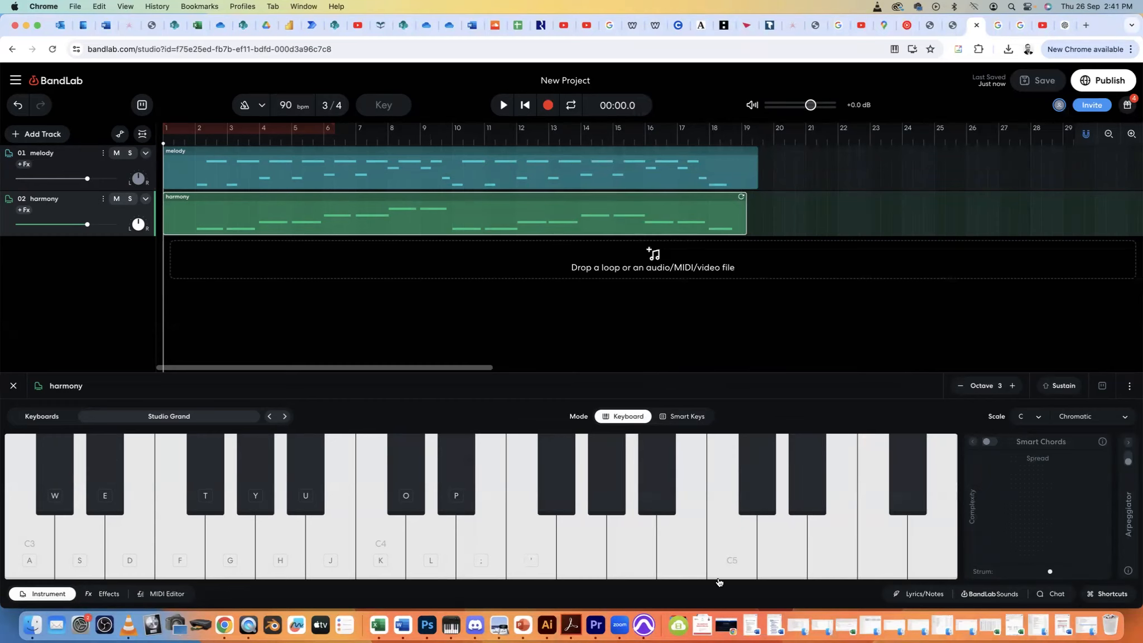
# Switch to GarageBand and create a Keyboard Collection project in 3/4 time with a tempo of 90.
pyautogui.click(679, 625)
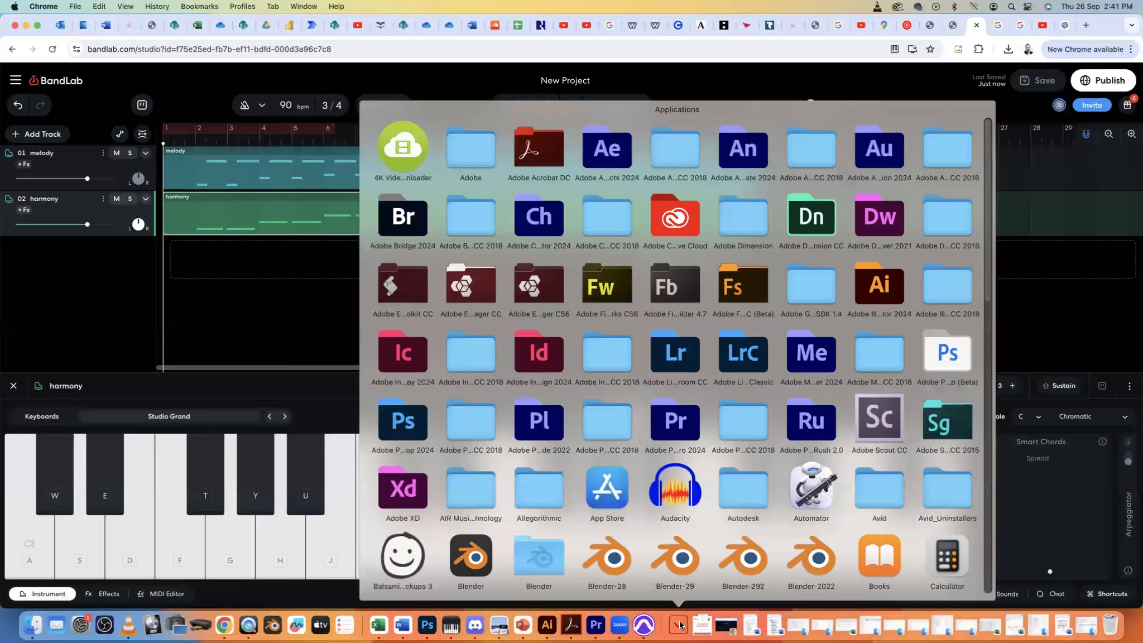
pyautogui.press('g')
pyautogui.press('Return')
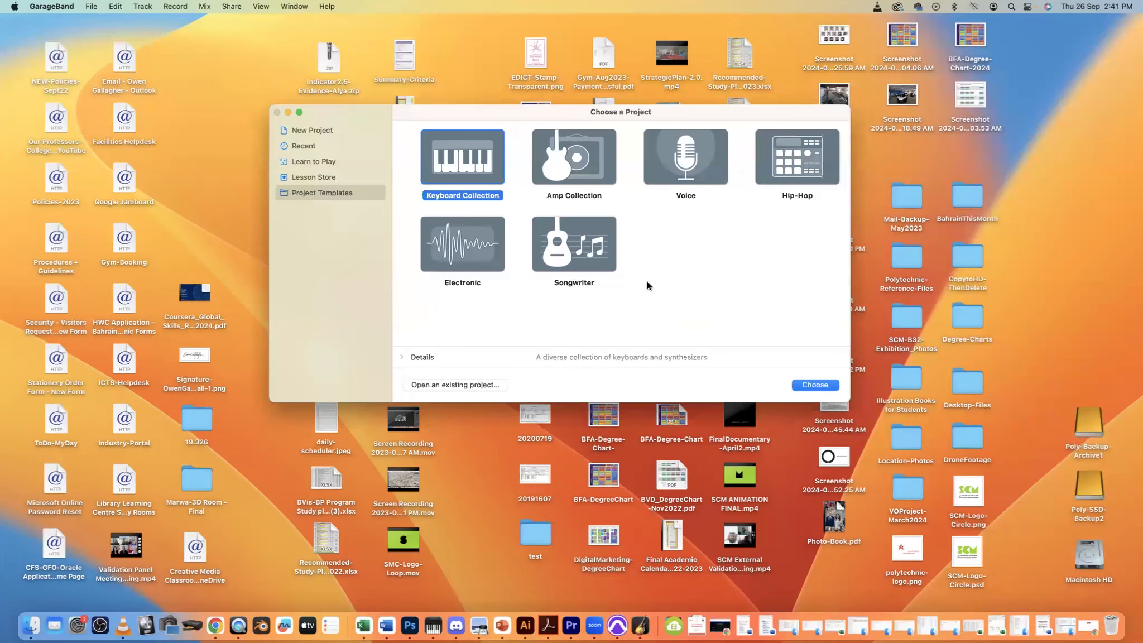
pyautogui.click(815, 385)
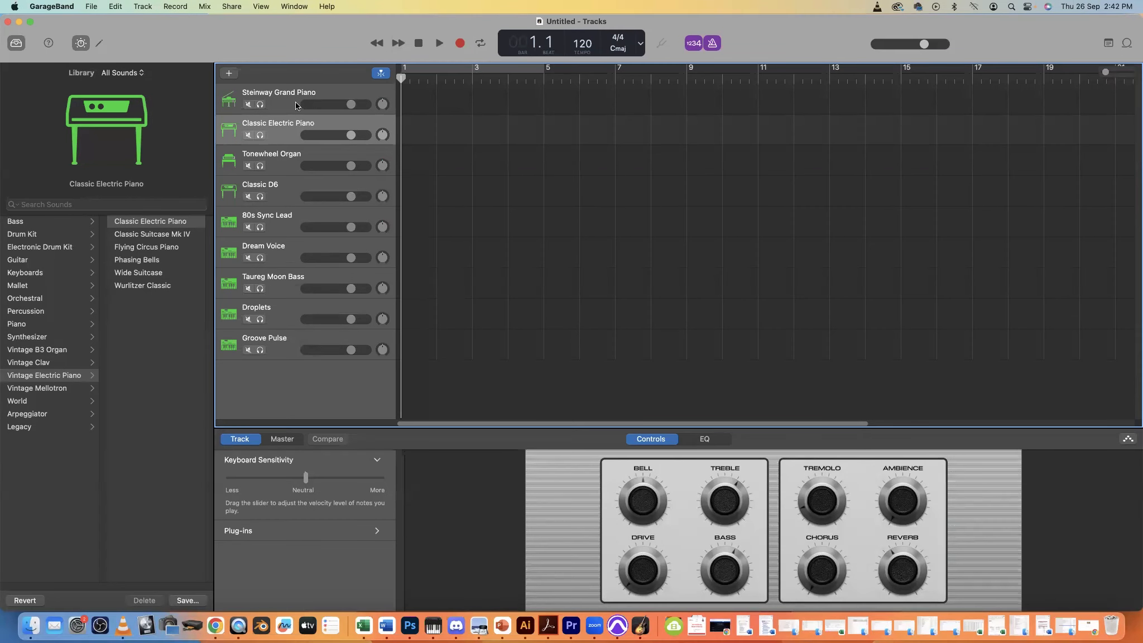
pyautogui.click(618, 39)
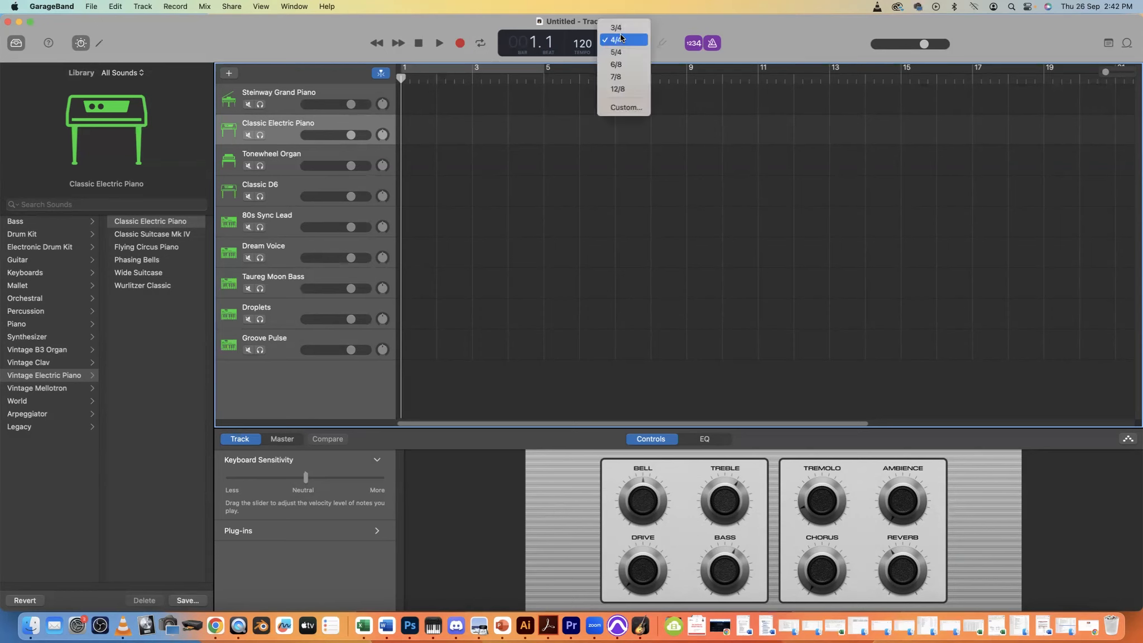
pyautogui.click(617, 27)
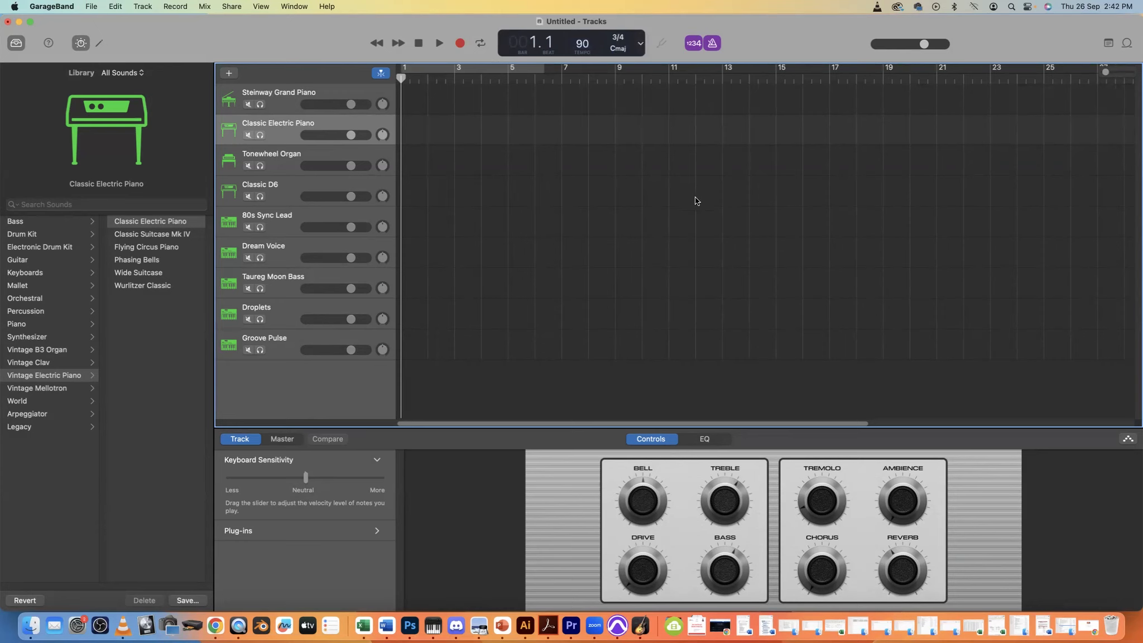
# Select the Steinway Grand Piano track, show the Musical Typing keyboard and move it nearer the middle of the workspace.
pyautogui.click(294, 92)
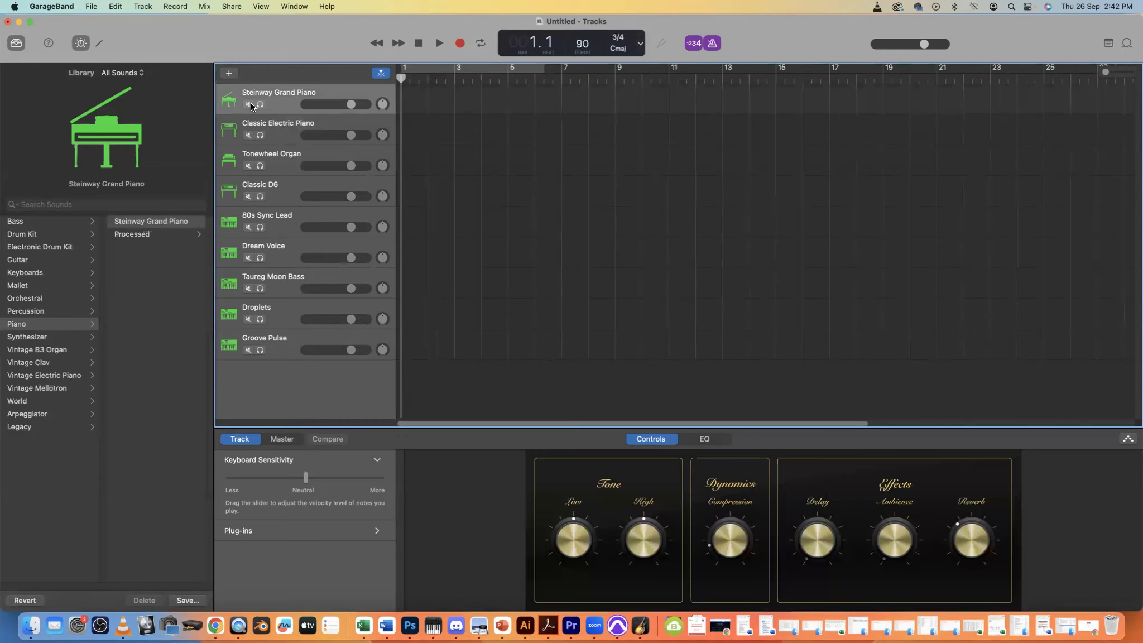
pyautogui.click(297, 5)
pyautogui.click(327, 65)
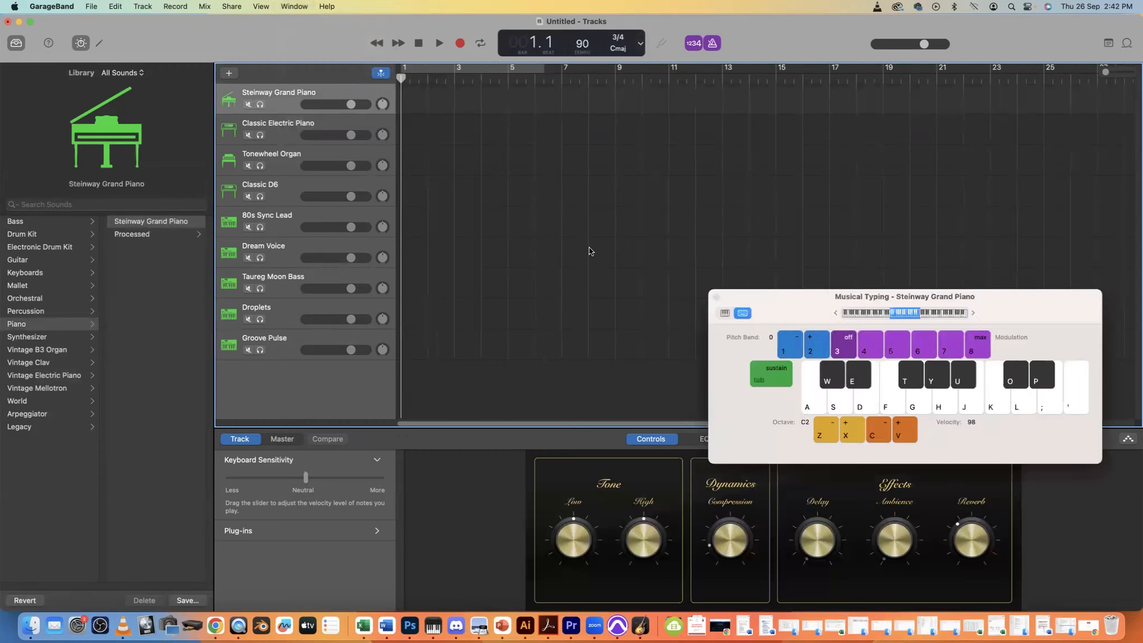
pyautogui.moveTo(810, 297); pyautogui.dragTo(594, 264)
# Try out the notes A, C, B and G on the Musical Typing keyboard without recording.
pyautogui.click(726, 368)
pyautogui.click(771, 367)
pyautogui.click(748, 370)
pyautogui.click(700, 373)
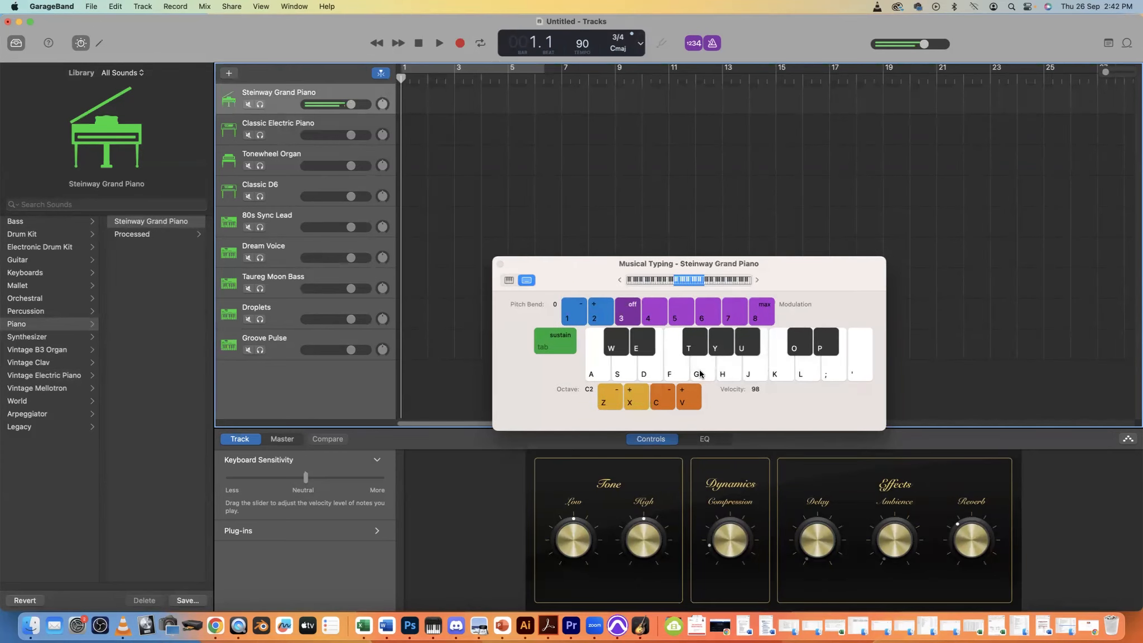
# Try out the descending notes high E, D, C, B, A and G on the Steinway Grand Piano without recording.
pyautogui.press(';')
pyautogui.press('l')
pyautogui.press('k')
pyautogui.press('j')
pyautogui.press('h')
pyautogui.press('g')
# Reposition the Musical Typing window and try A, E, A, A, D, A, C, B, A on the Steinway Grand Piano.
pyautogui.moveTo(784, 268); pyautogui.dragTo(717, 251)
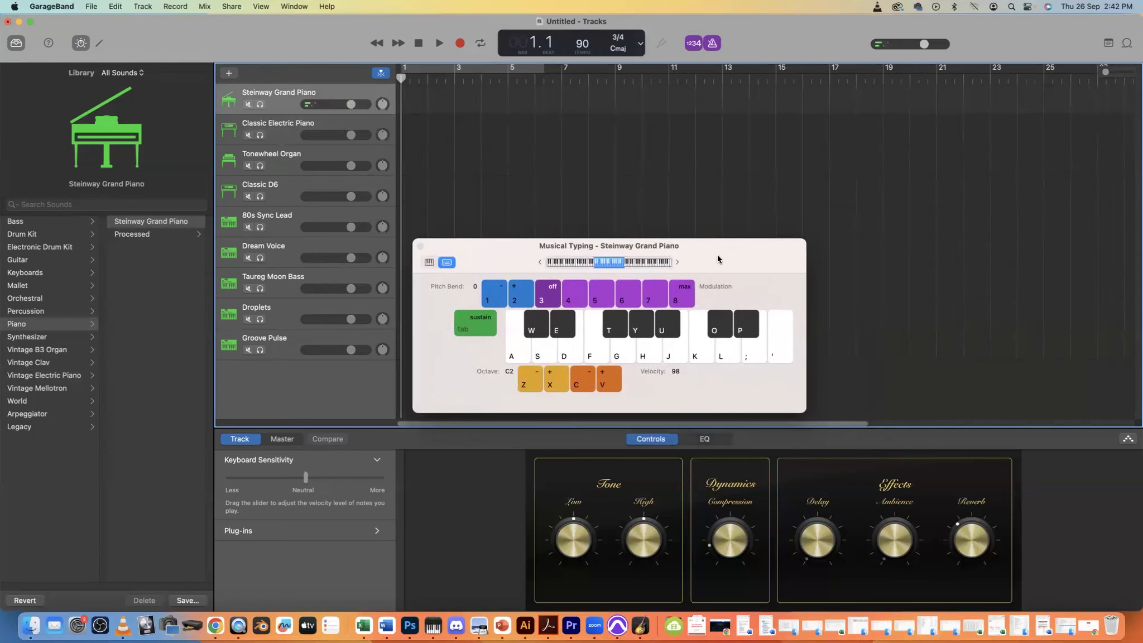
pyautogui.press('h')
pyautogui.press(';')
pyautogui.press('h')
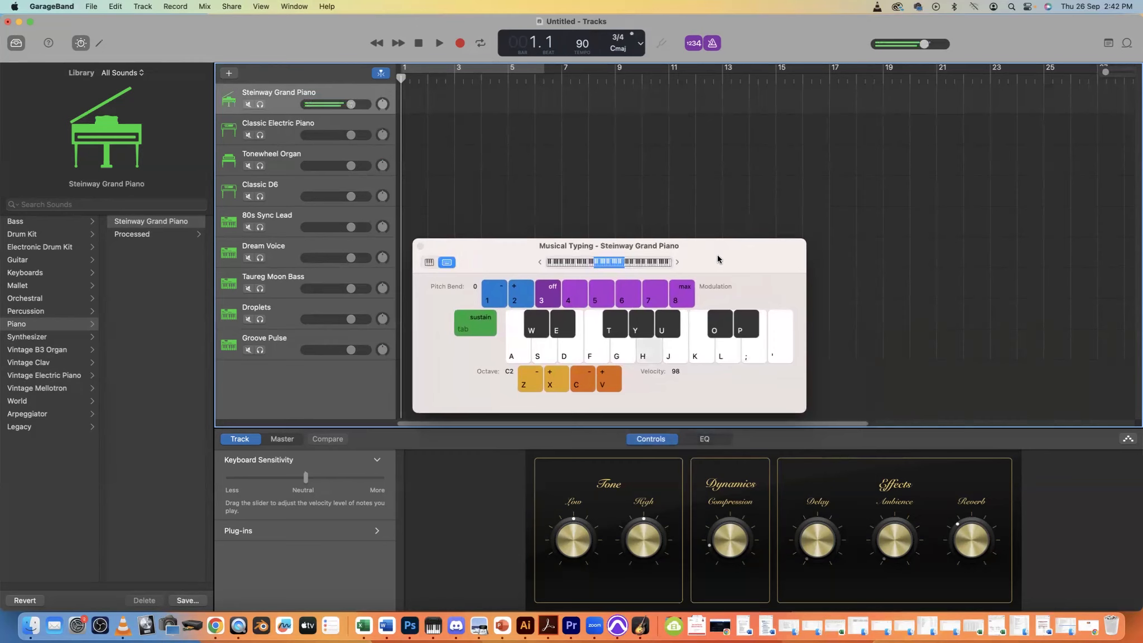
pyautogui.press('h')
pyautogui.press('l')
pyautogui.press('h')
pyautogui.press('k')
pyautogui.press('j')
pyautogui.press('h')
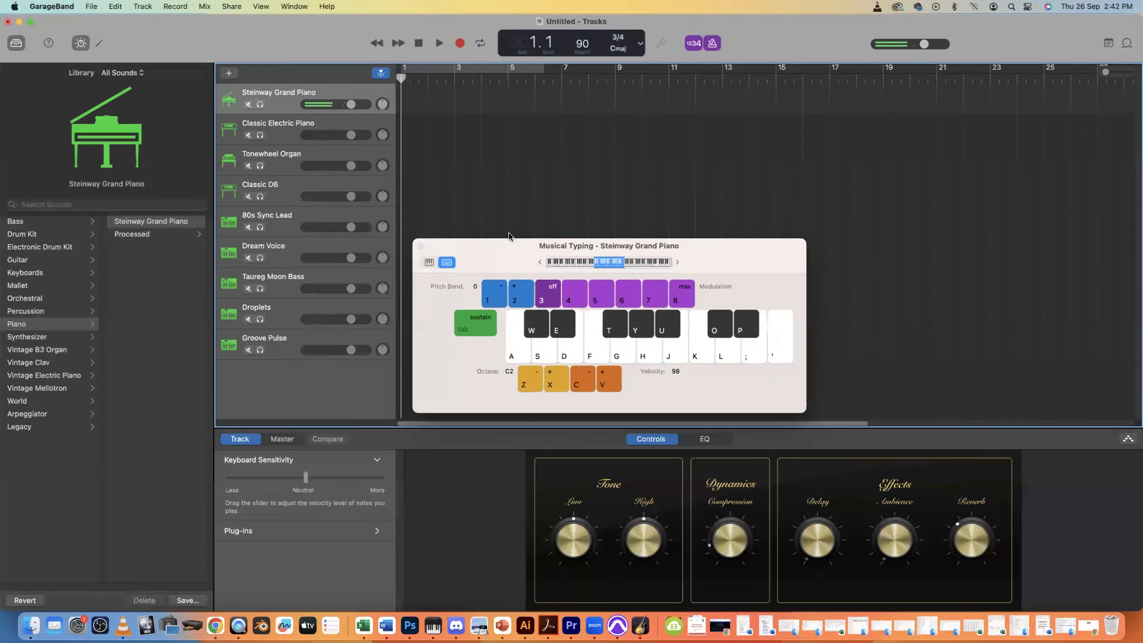
# Move the Musical Typing window clear of the track lanes, and audition Classic Electric Piano with A and high E.
pyautogui.moveTo(494, 246); pyautogui.dragTo(608, 235)
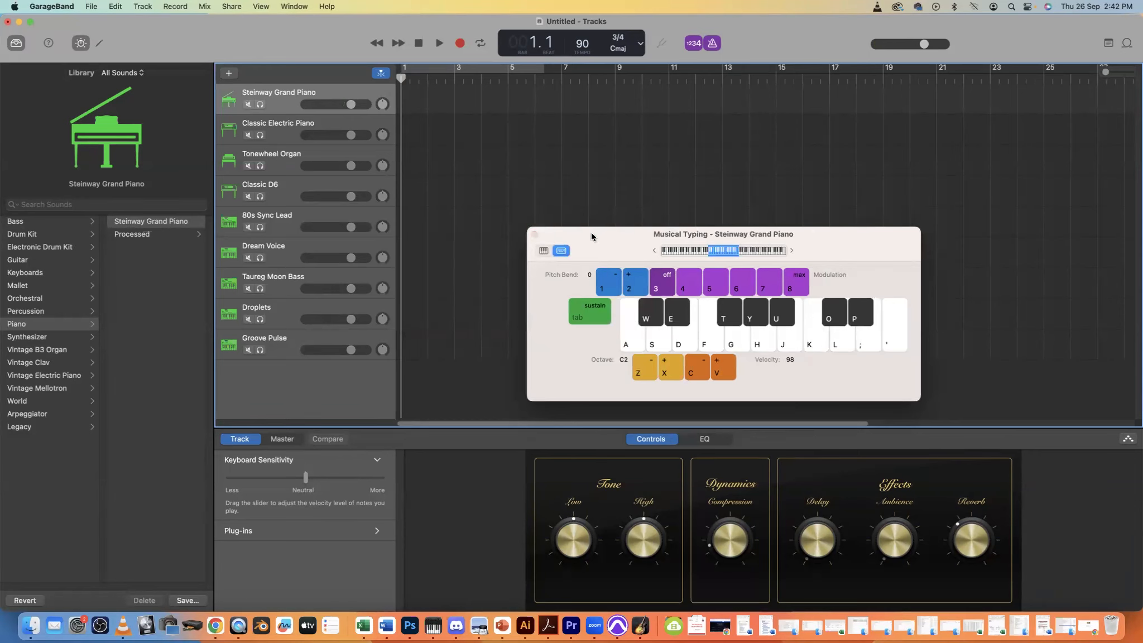
pyautogui.moveTo(592, 236); pyautogui.dragTo(800, 269)
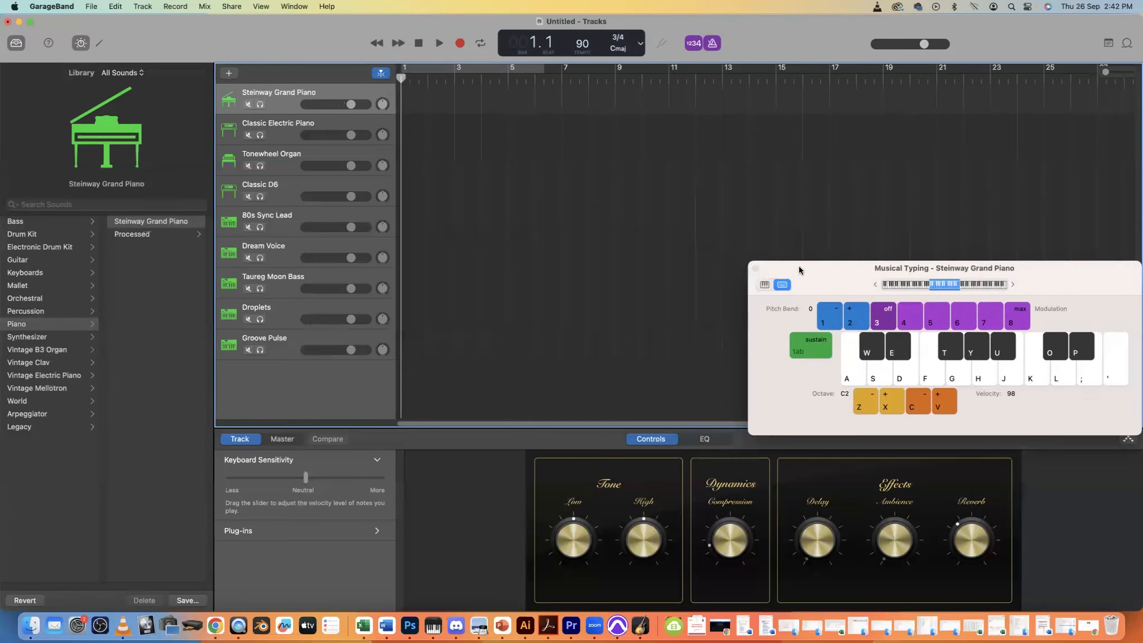
pyautogui.click(280, 128)
pyautogui.press('h')
pyautogui.press(';')
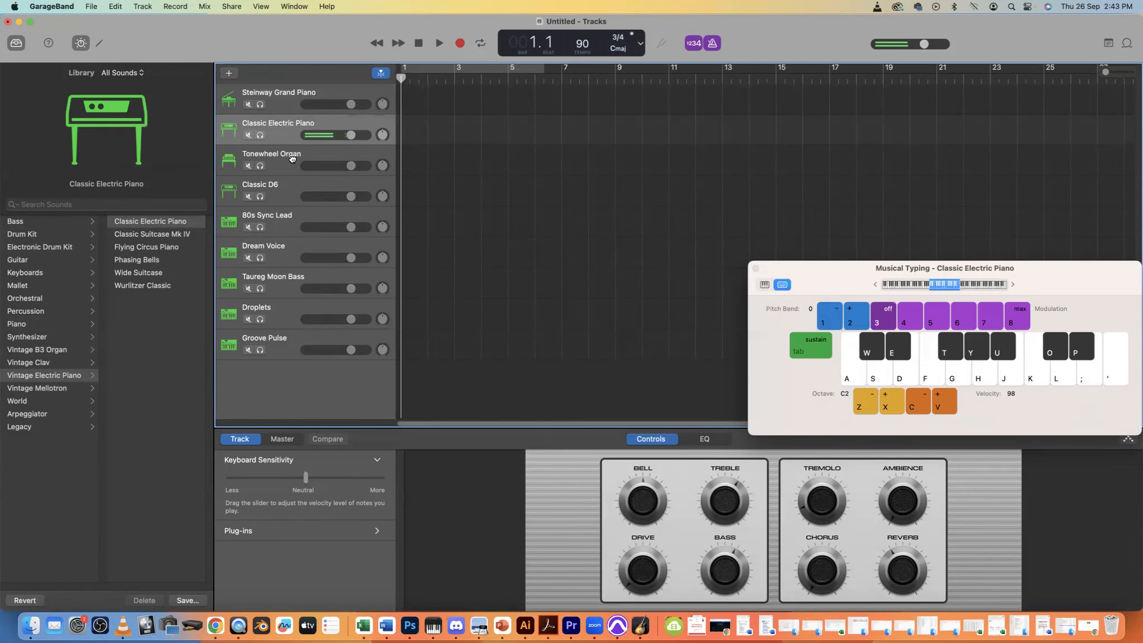
# Select the Tonewheel Organ track and audition it with the notes A and high E.
pyautogui.click(292, 157)
pyautogui.press('h')
pyautogui.press(';')
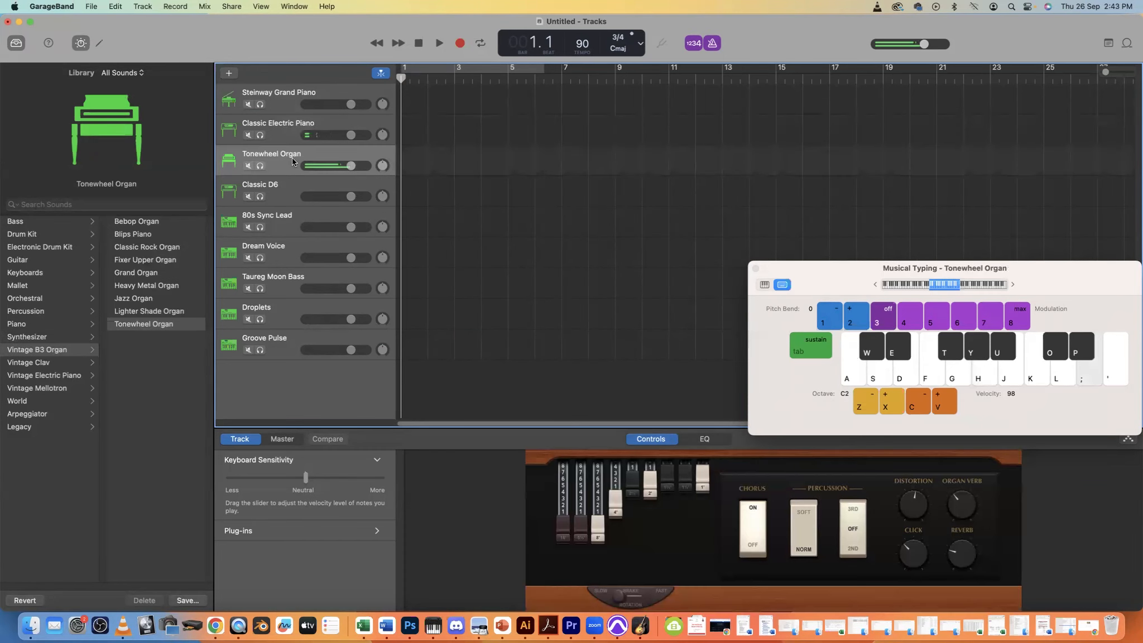
# Raise the Musical Typing octave to C3 and audition the Tonewheel Organ, alternating A, B, C and D with high E.
pyautogui.click(901, 402)
pyautogui.press('h')
pyautogui.press(';')
pyautogui.press('h')
pyautogui.press('l')
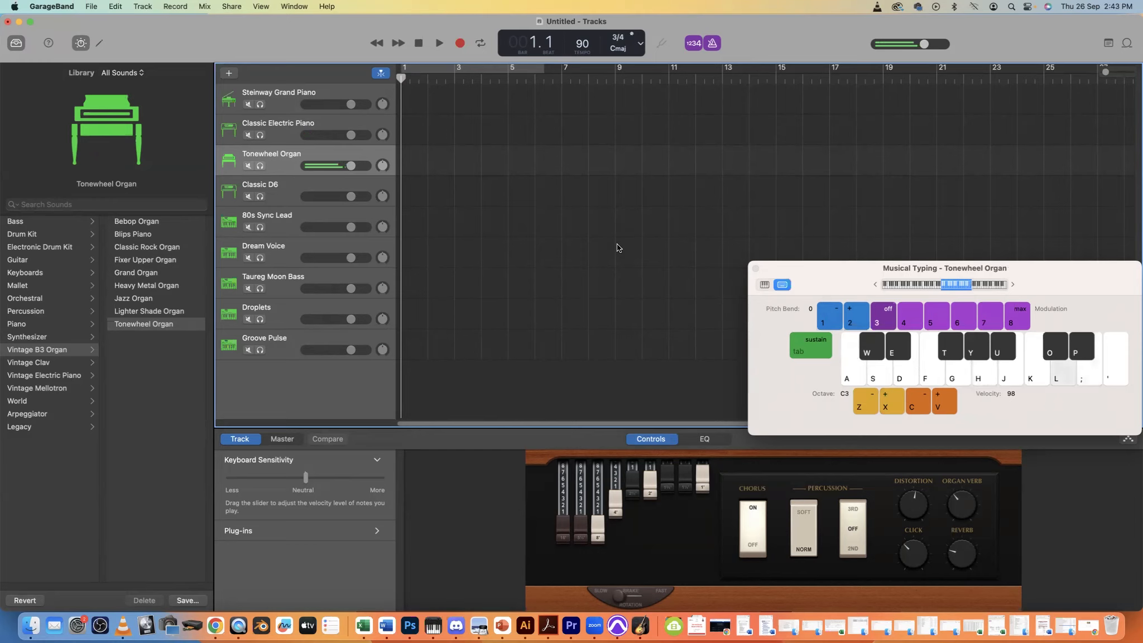
pyautogui.press('h')
pyautogui.press(';')
pyautogui.press('j')
pyautogui.press(';')
pyautogui.press('k')
pyautogui.press(';')
pyautogui.press('l')
pyautogui.press(';')
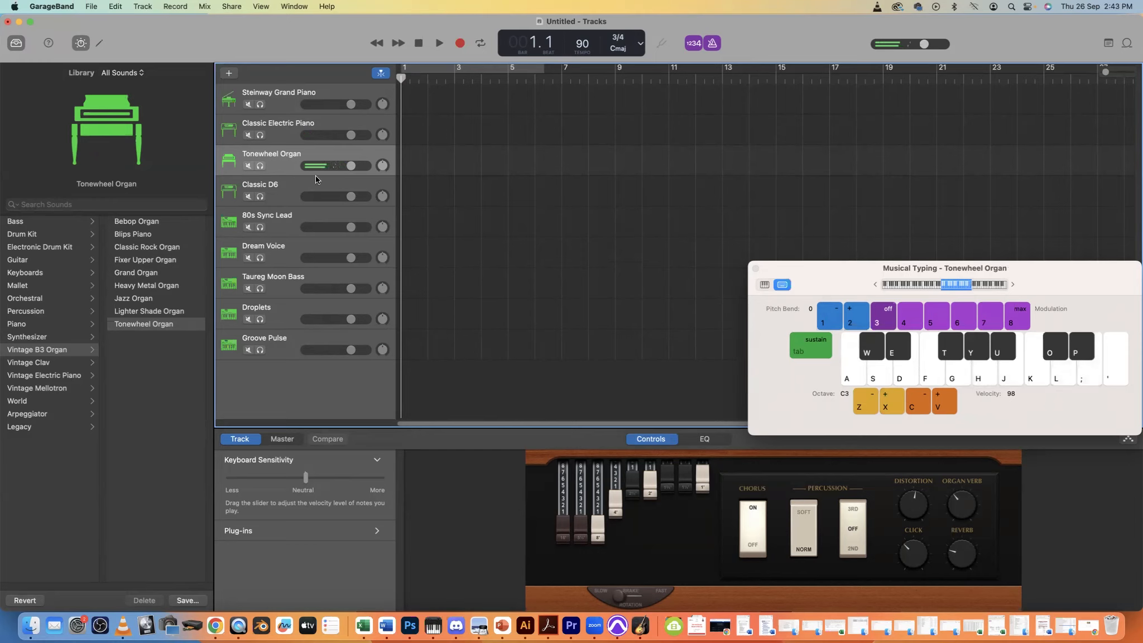
# Select the Classic D6 track and audition it with the notes A, high D and F.
pyautogui.click(276, 185)
pyautogui.press('h')
pyautogui.press('l')
pyautogui.press('f')
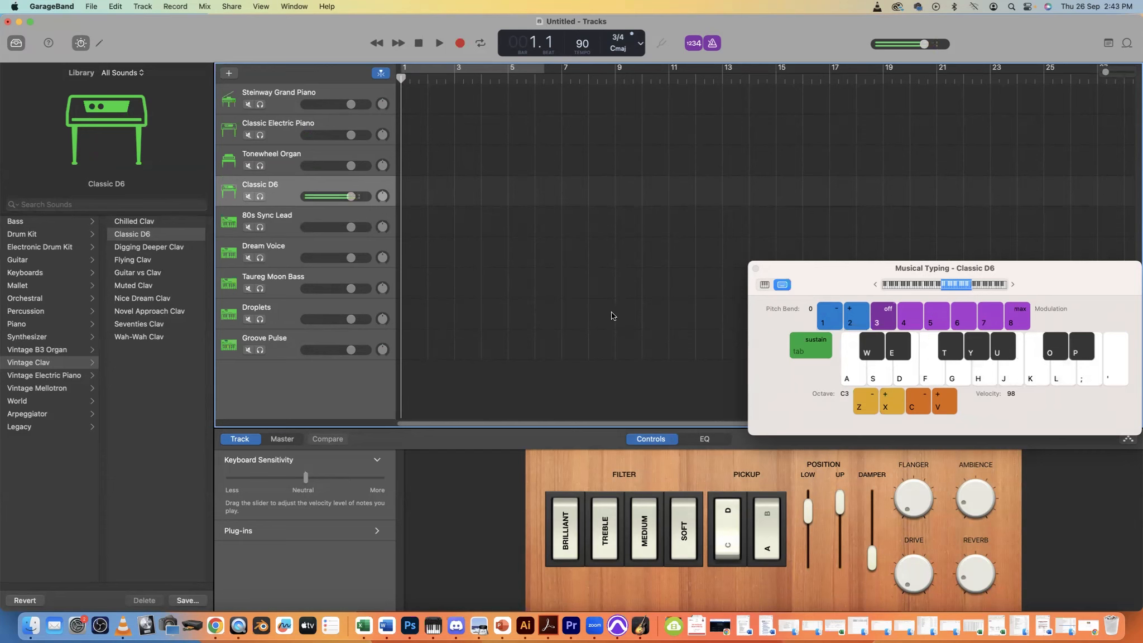
# Select the 80s Sync Lead track and audition it with the notes B, D, B, A and E.
pyautogui.click(280, 219)
pyautogui.press('j')
pyautogui.press('l')
pyautogui.press('j')
pyautogui.press('h')
pyautogui.press(';')
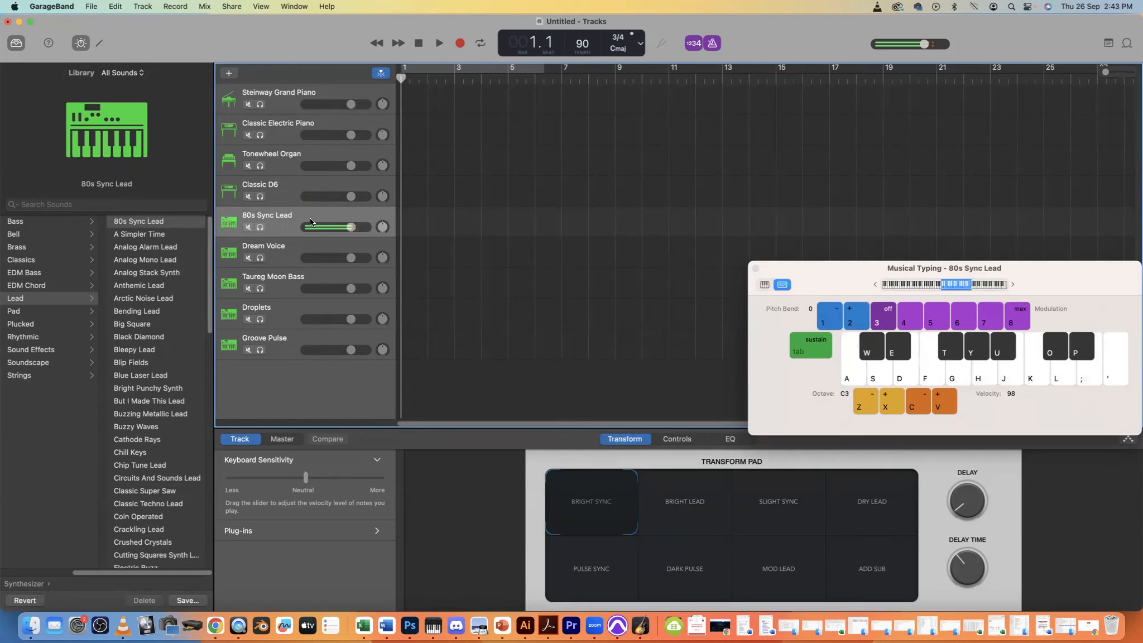
# Select the Dream Voice track and audition it by alternating the notes A and high E.
pyautogui.click(274, 249)
pyautogui.press('h')
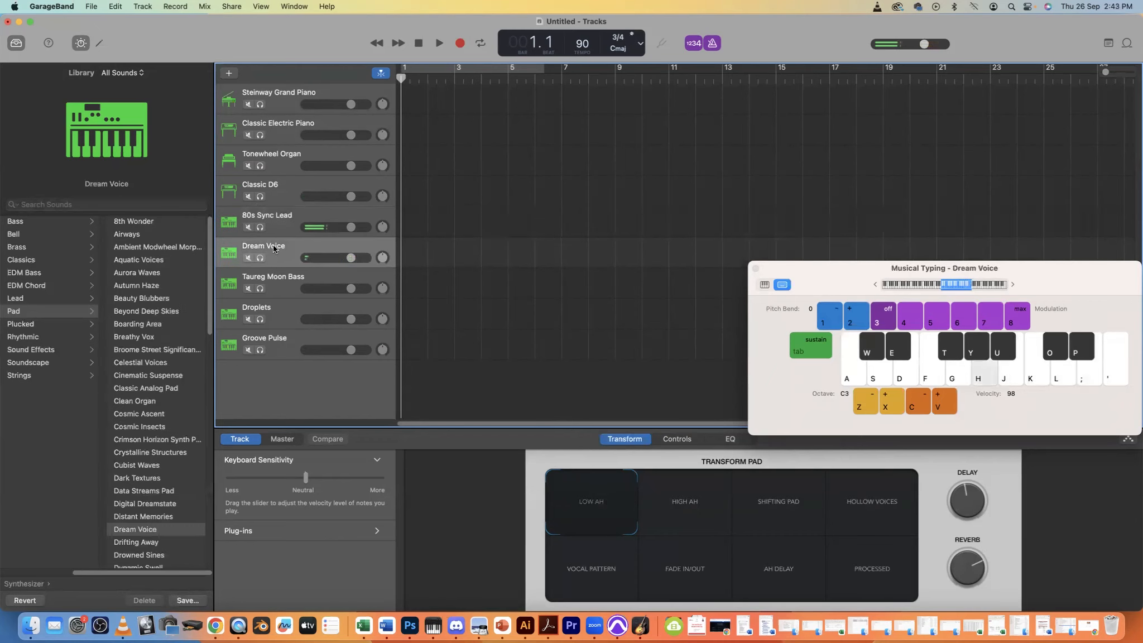
pyautogui.press(';')
pyautogui.press('h')
pyautogui.press(';')
pyautogui.press(';')
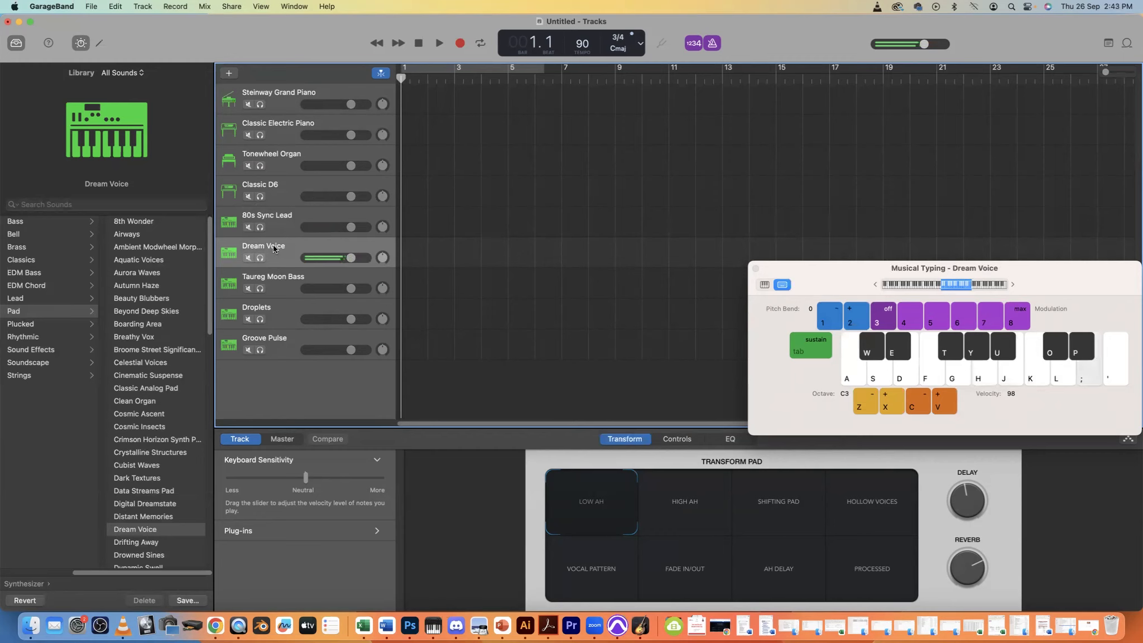
# Select the Taureg Moon Bass track and audition it with the notes A, E, D, C, B, A and F.
pyautogui.click(285, 275)
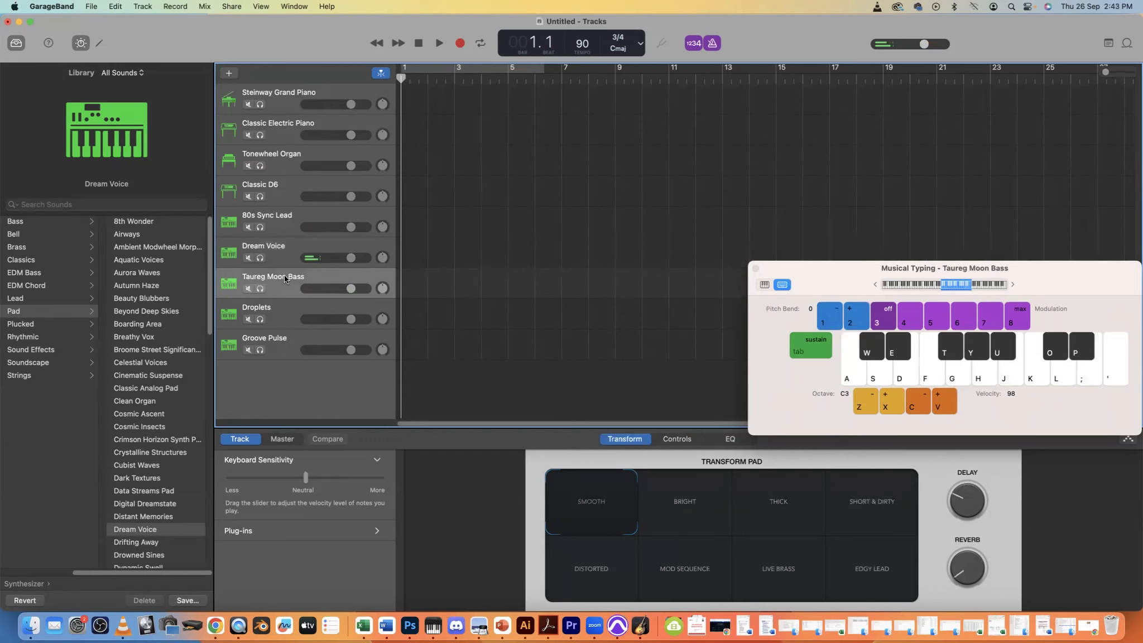
pyautogui.press('h')
pyautogui.press(';')
pyautogui.press('l')
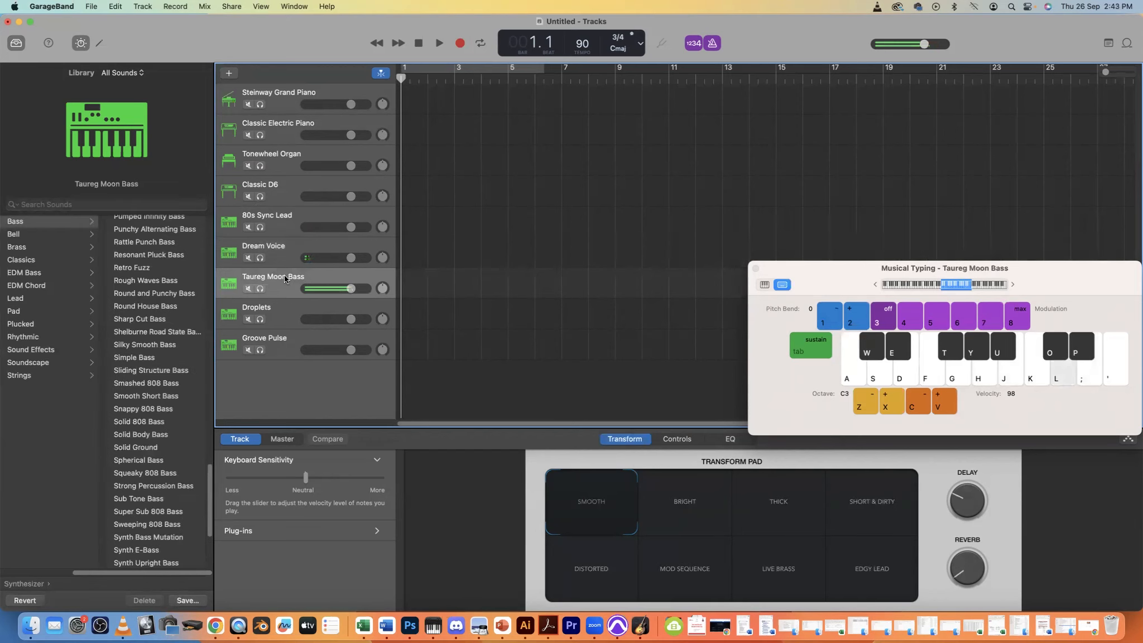
pyautogui.press('k')
pyautogui.press('j')
pyautogui.press('h')
pyautogui.press('f')
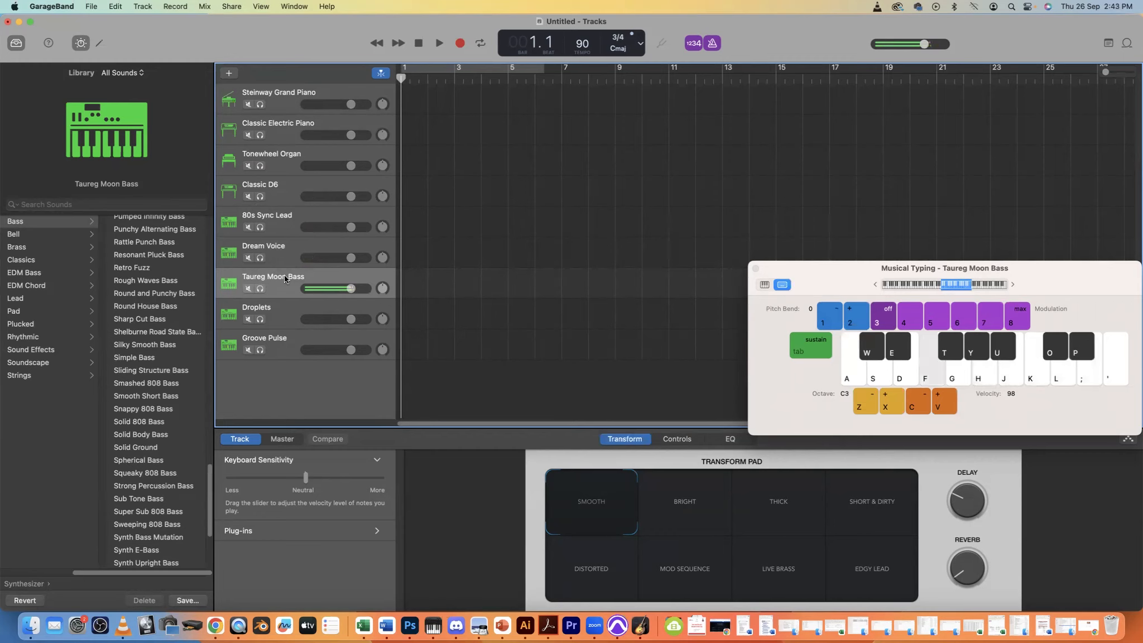
# Select the Droplets track and audition it with the notes A, E, D, B, C and A.
pyautogui.click(282, 320)
pyautogui.press('h')
pyautogui.press(';')
pyautogui.press('l')
pyautogui.press('j')
pyautogui.press('k')
pyautogui.press('h')
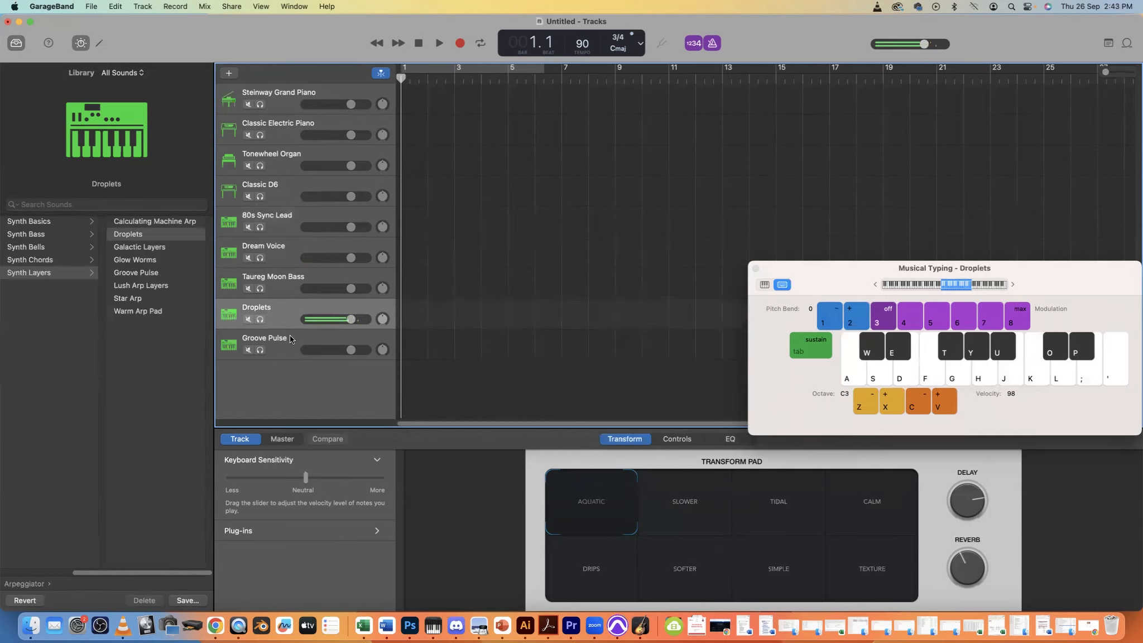
# Select the Groove Pulse track and audition it with the notes A, E, D, C, B and A.
pyautogui.click(289, 334)
pyautogui.press('h')
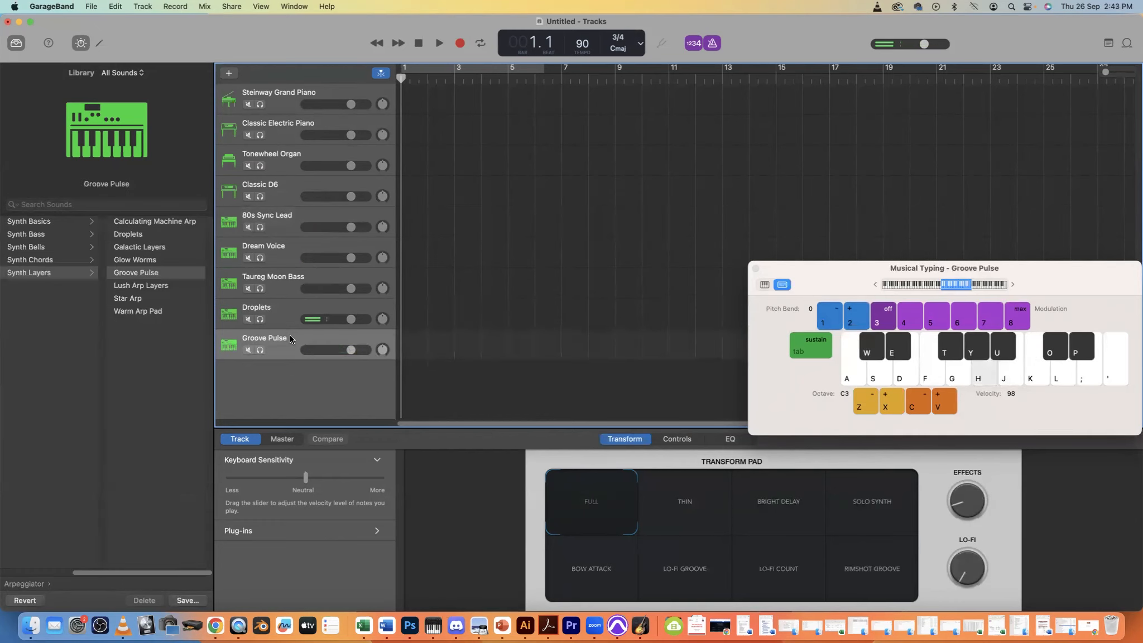
pyautogui.press(';')
pyautogui.press('l')
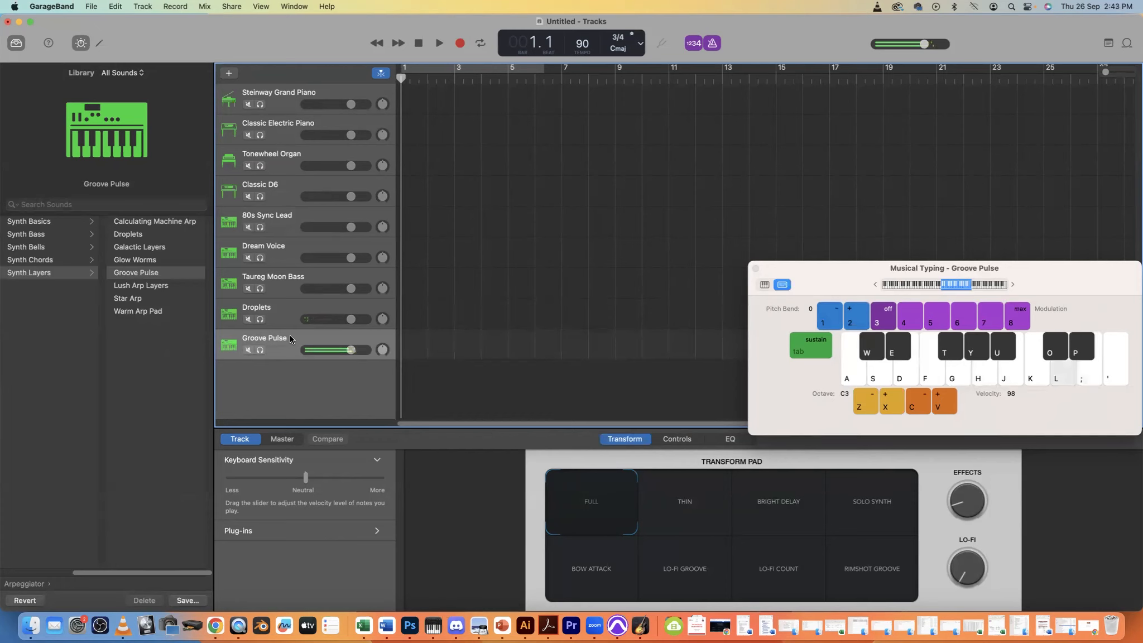
pyautogui.press('k')
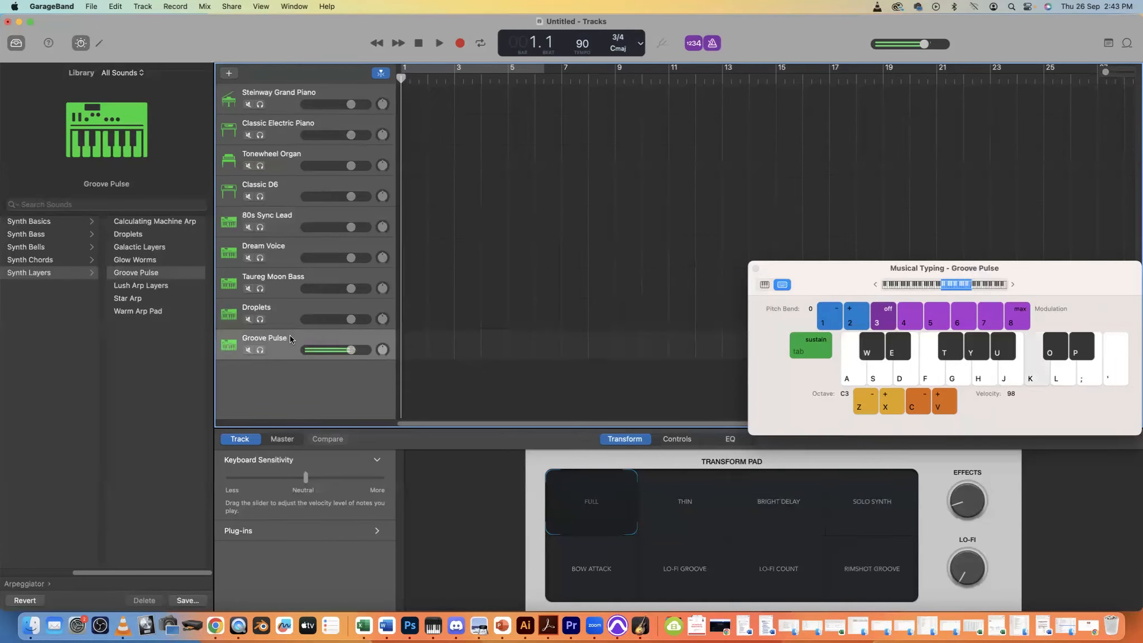
pyautogui.press('j')
pyautogui.press('h')
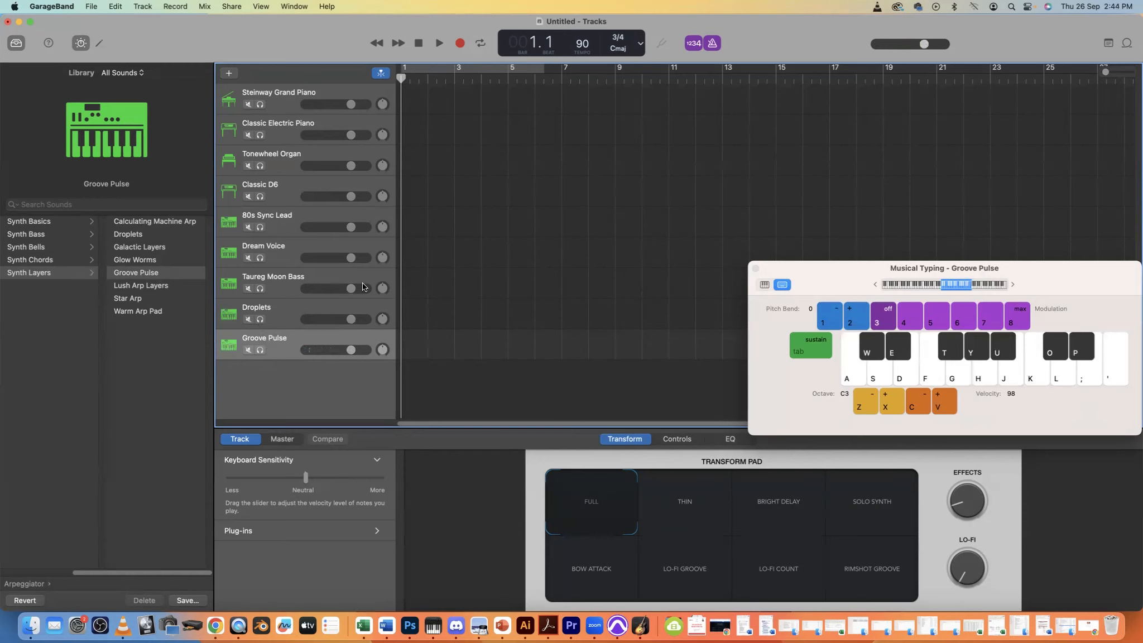
# Return to the Dream Voice track and rehearse the notes A, high E and D on the Musical Typing keyboard.
pyautogui.click(291, 247)
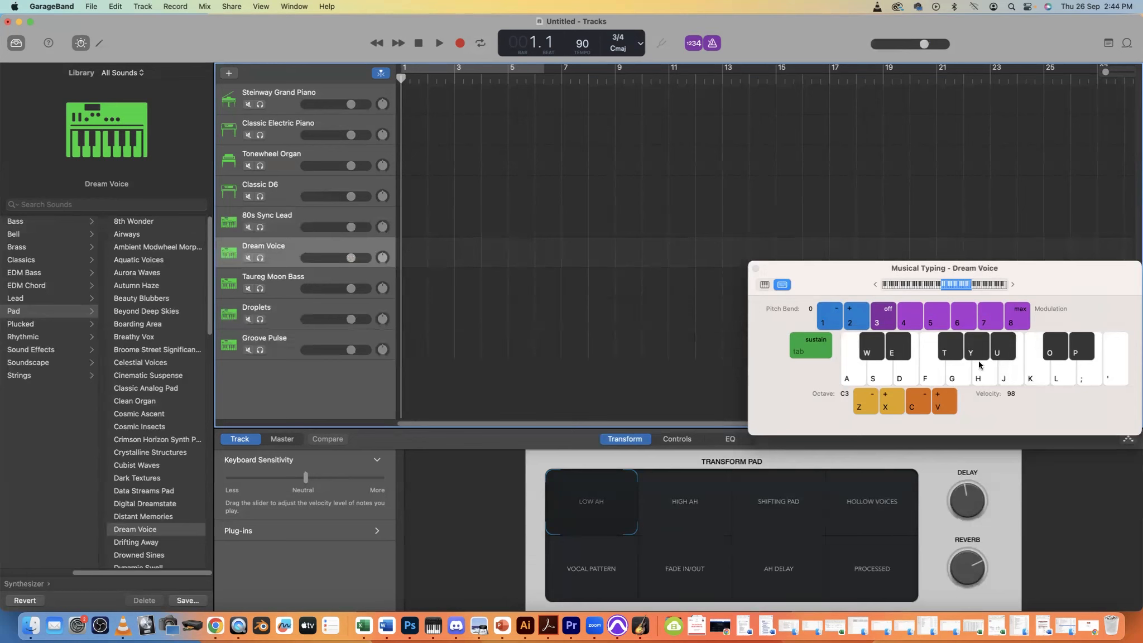
pyautogui.click(983, 380)
pyautogui.click(1091, 370)
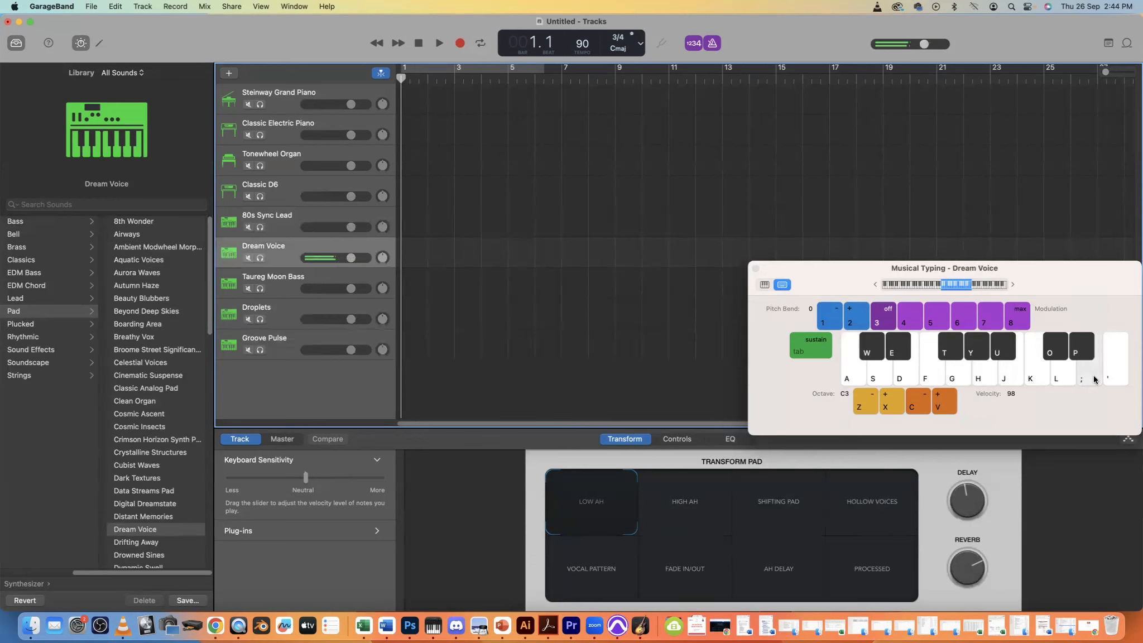
pyautogui.press('h')
pyautogui.press('l')
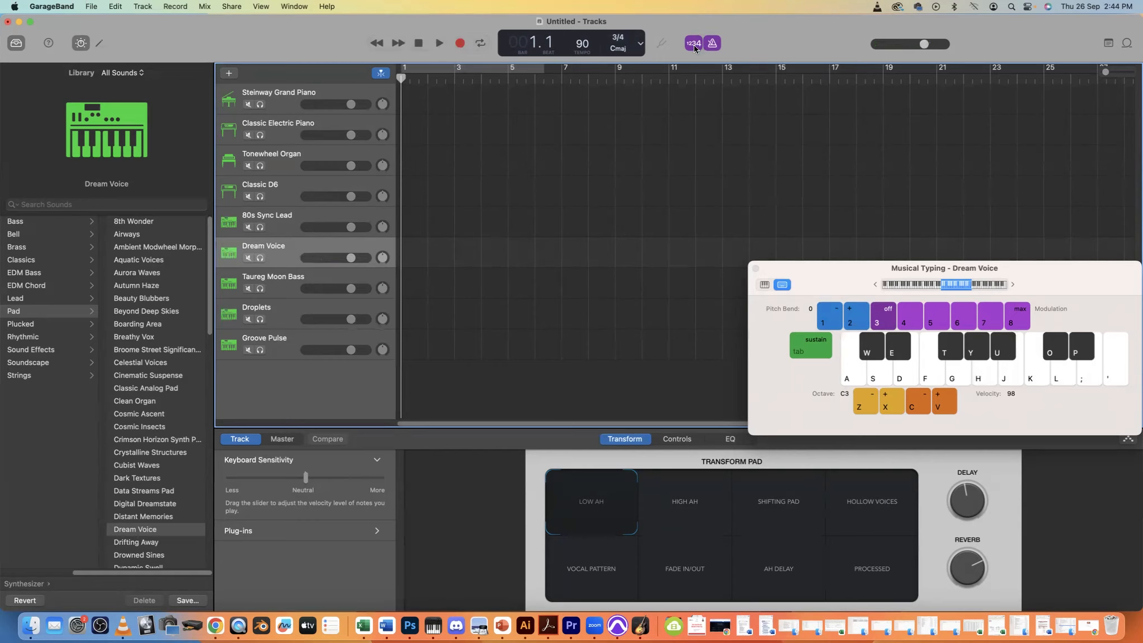
# Record on the Dream Voice track from bar 1, playing A, B, C and D twice each, every note alternating with high E.
pyautogui.click(461, 45)
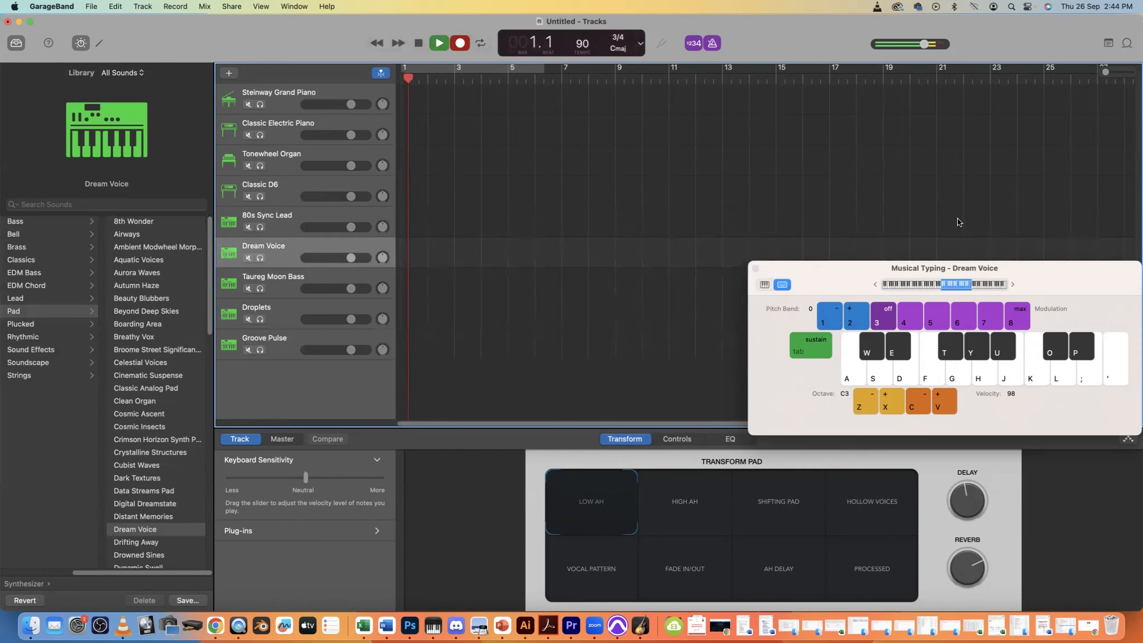
pyautogui.press('h')
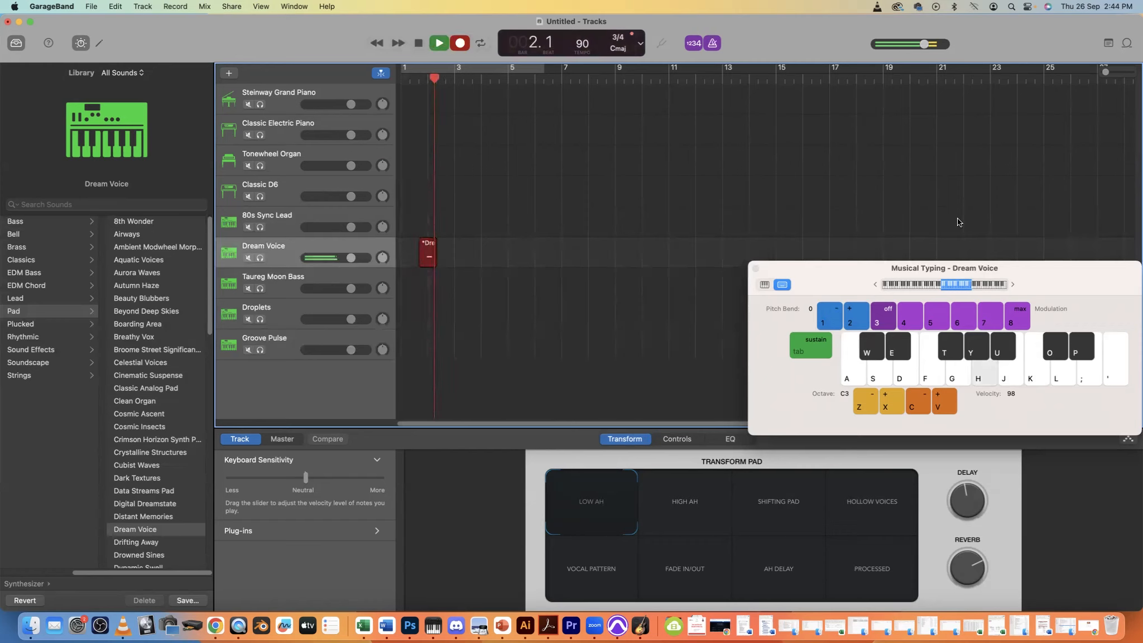
pyautogui.press(';')
pyautogui.press('h')
pyautogui.press(';')
pyautogui.press('j')
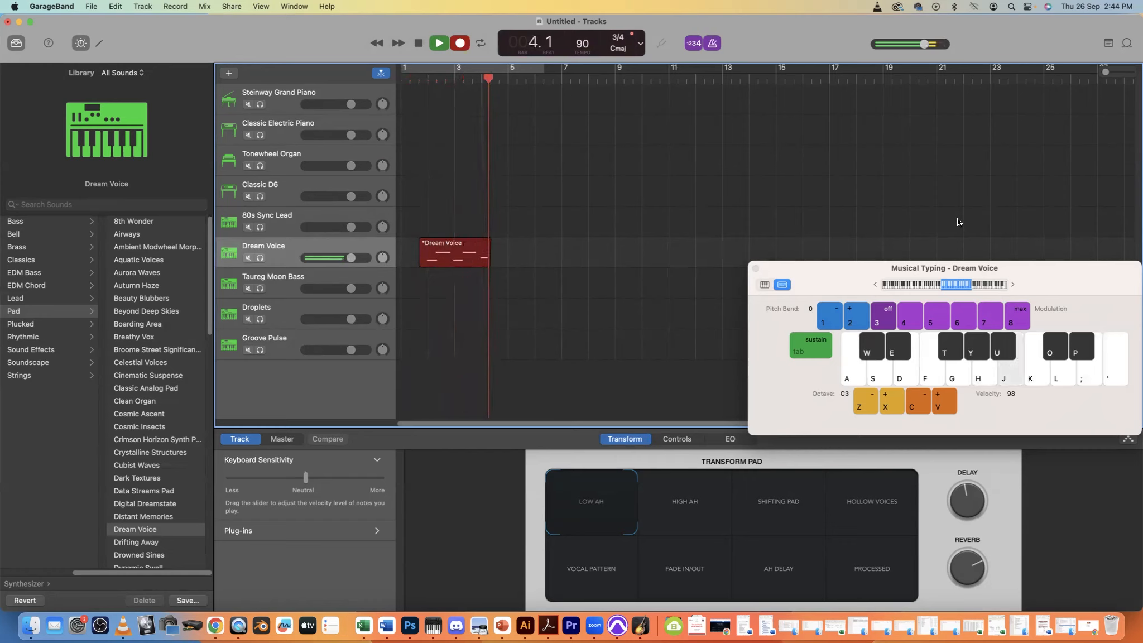
pyautogui.press(';')
pyautogui.press('j')
pyautogui.press(';')
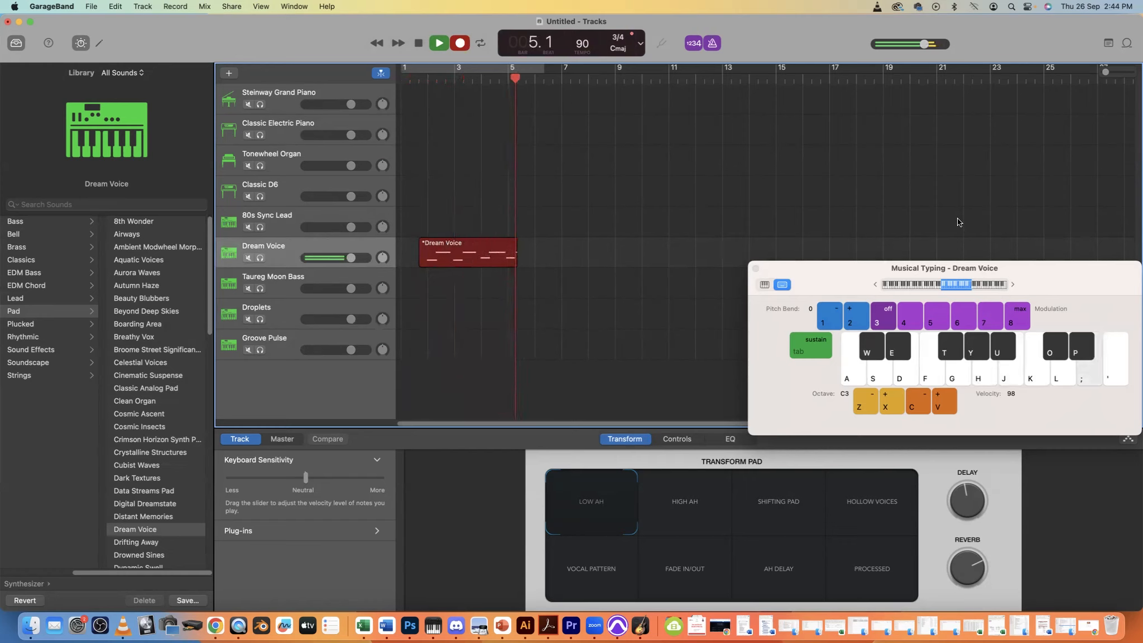
pyautogui.press('k')
pyautogui.press(';')
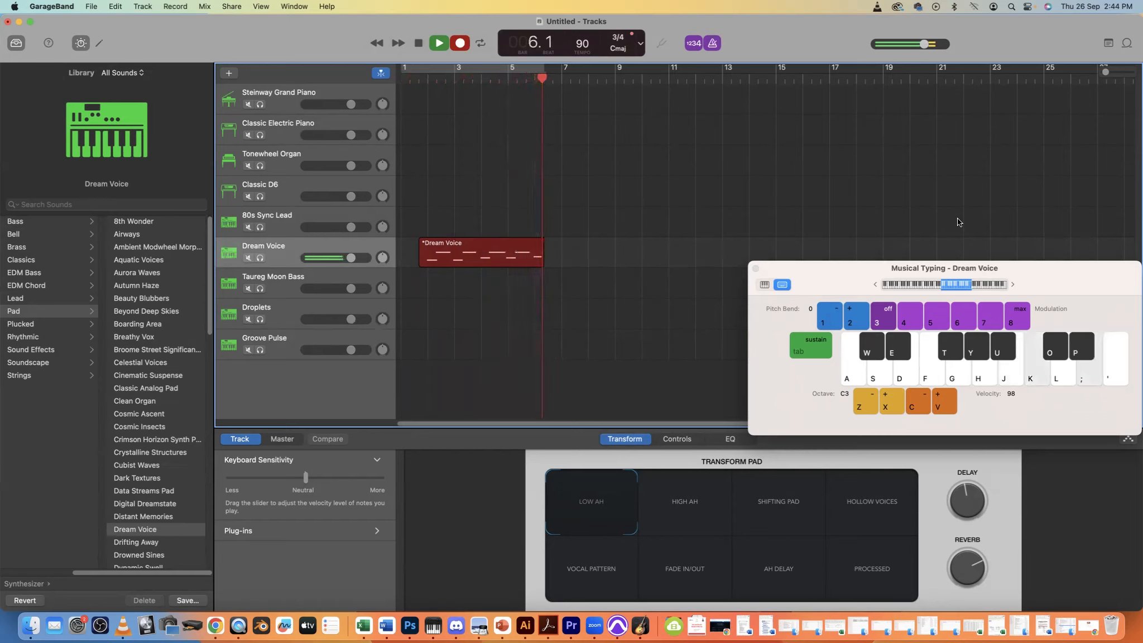
pyautogui.press('k')
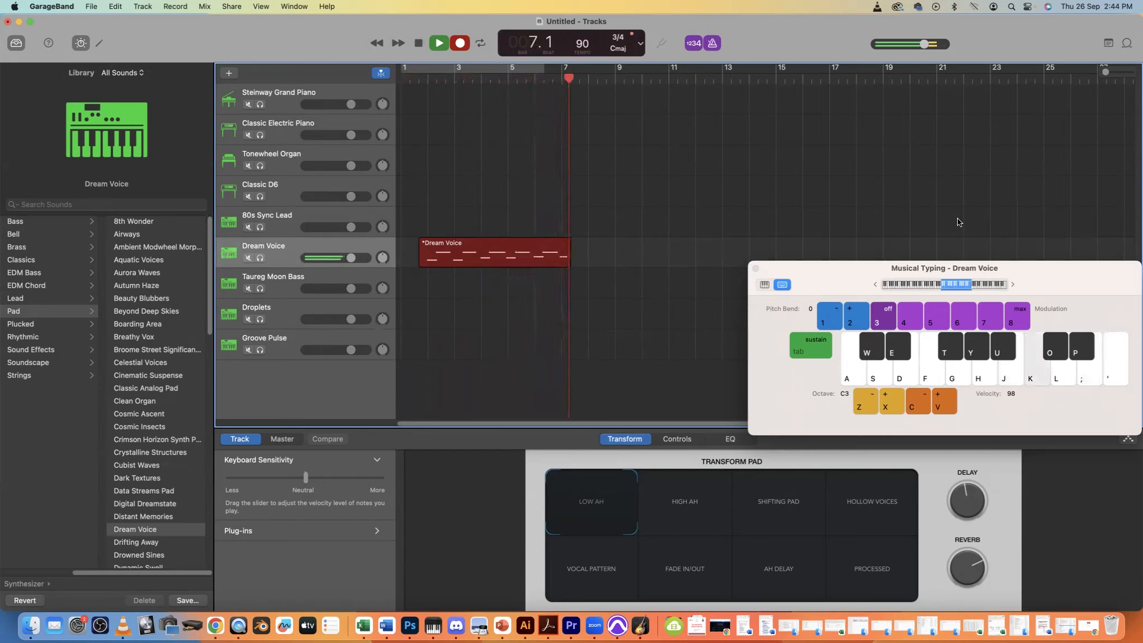
pyautogui.press(';')
pyautogui.press('l')
pyautogui.press(';')
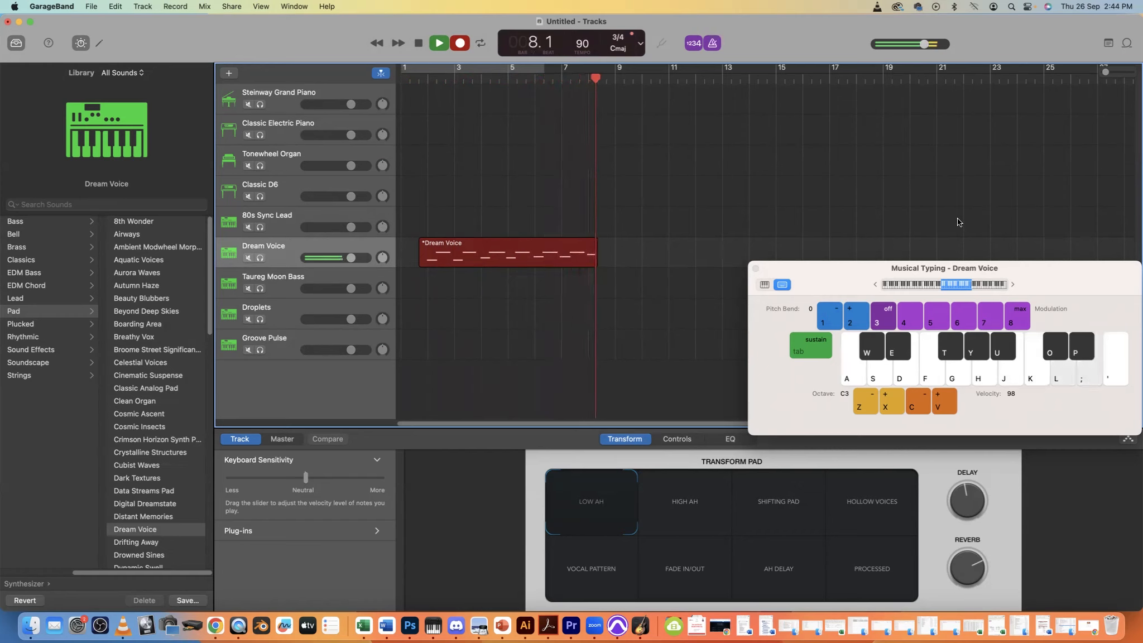
pyautogui.press('l')
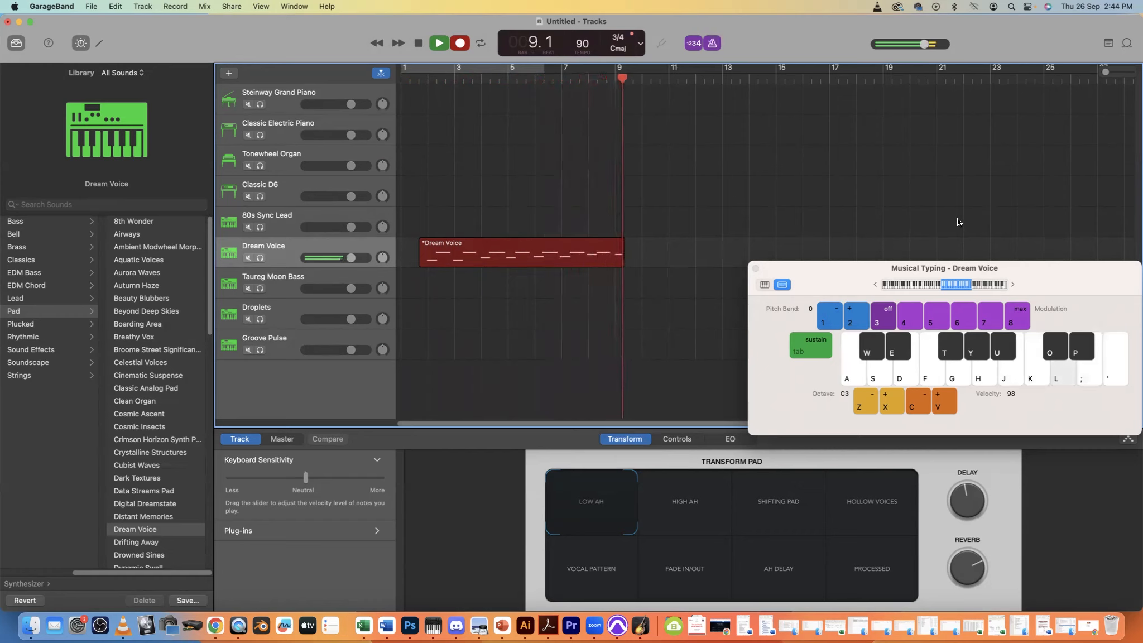
pyautogui.press(';')
# Continue the Dream Voice recording with B and A, playing A, B, C and D twice each, every note alternating with high E.
pyautogui.press('j')
pyautogui.press('h')
pyautogui.press(';')
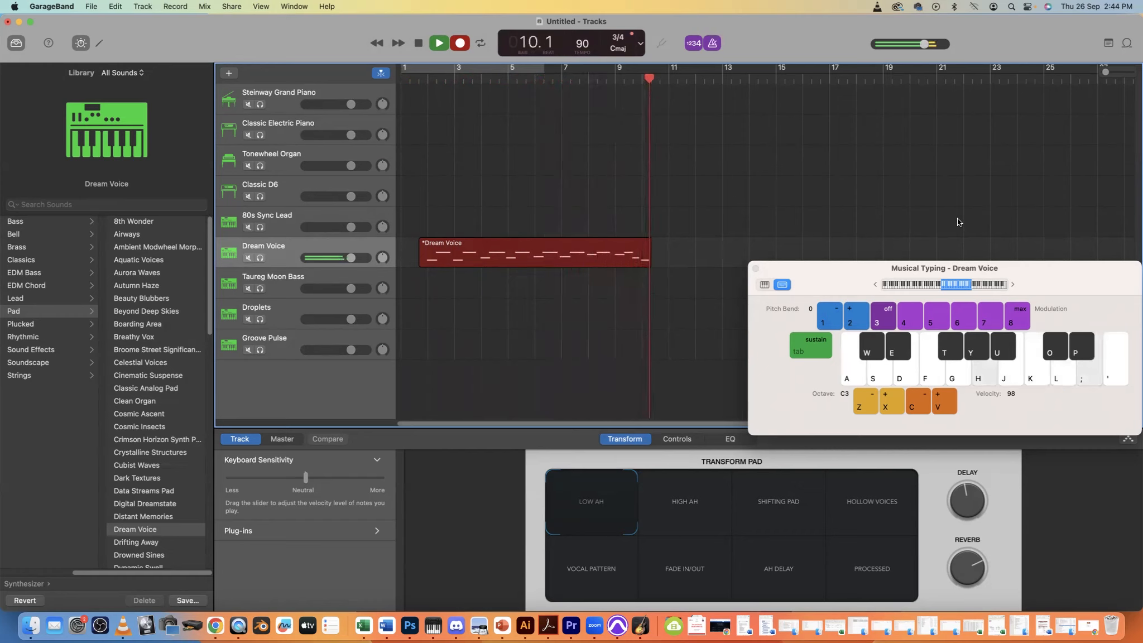
pyautogui.press('h')
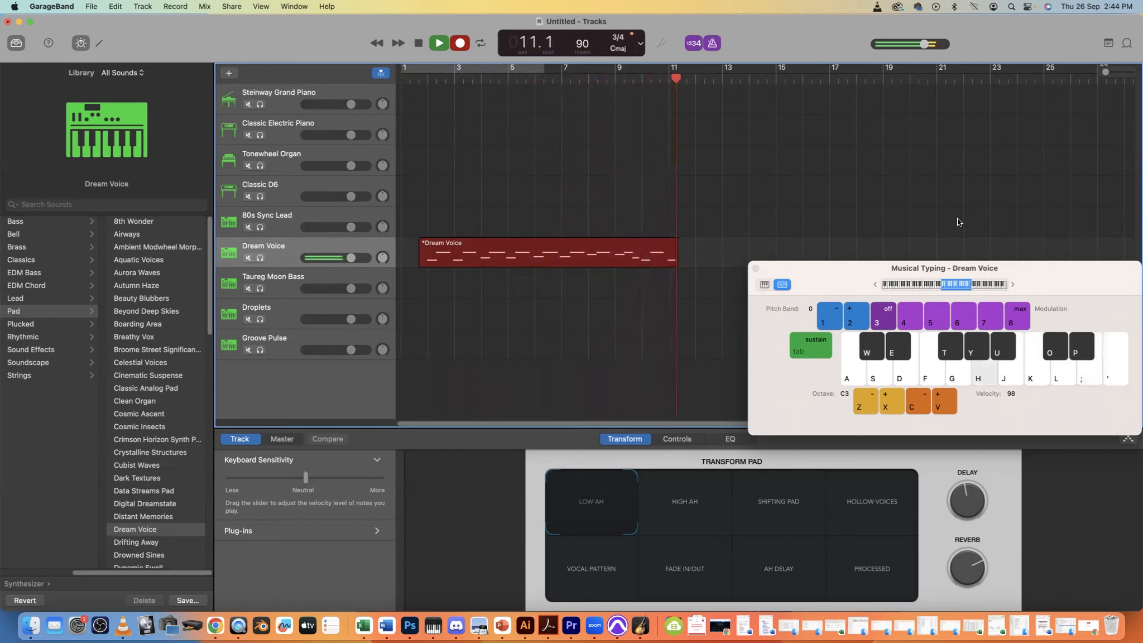
pyautogui.press(';')
pyautogui.press('j')
pyautogui.press(';')
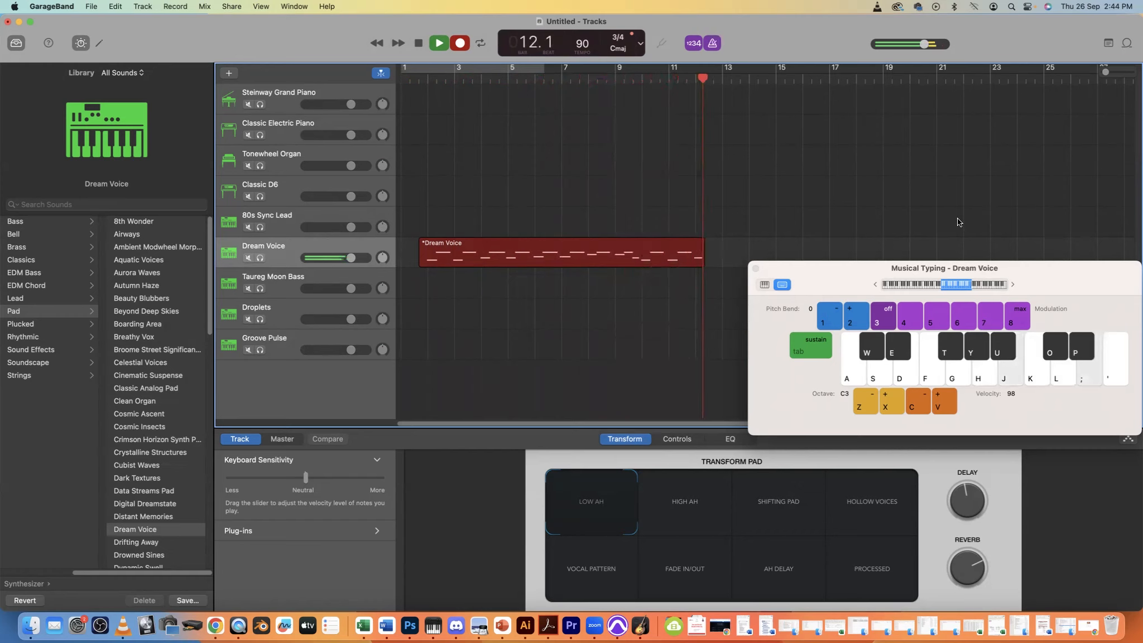
pyautogui.press('j')
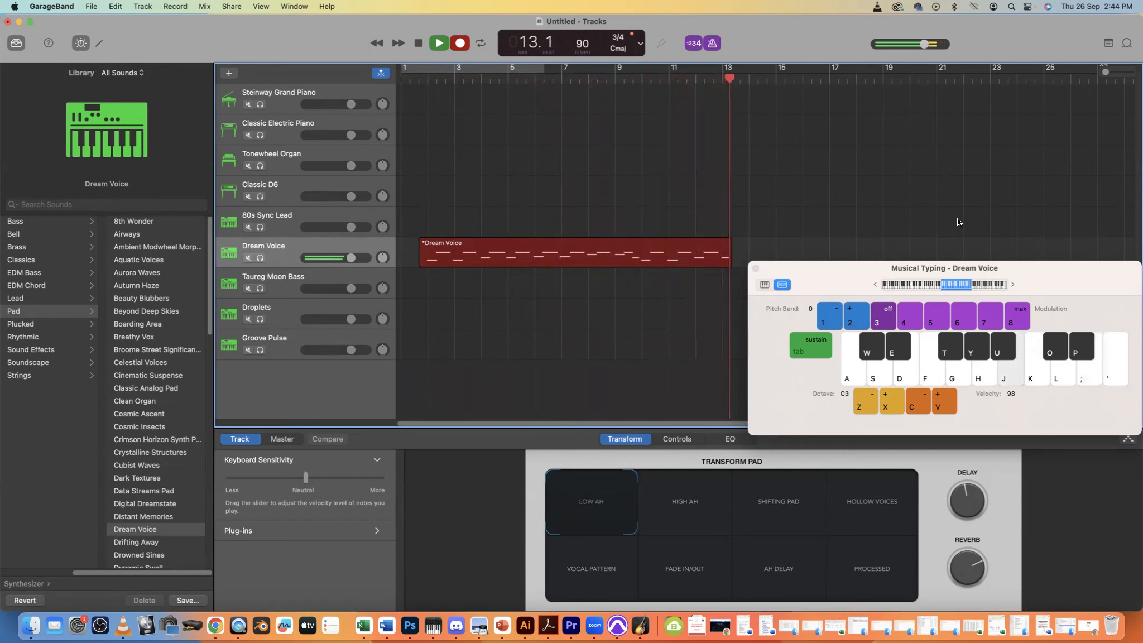
pyautogui.press(';')
pyautogui.press('k')
pyautogui.press(';')
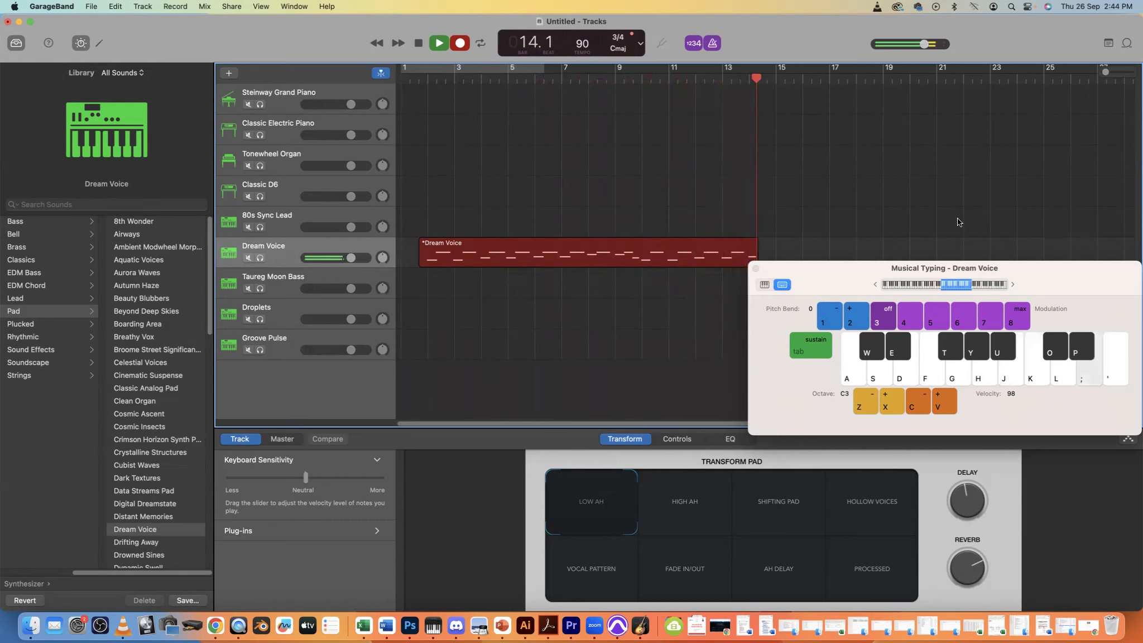
pyautogui.press('k')
pyautogui.press(';')
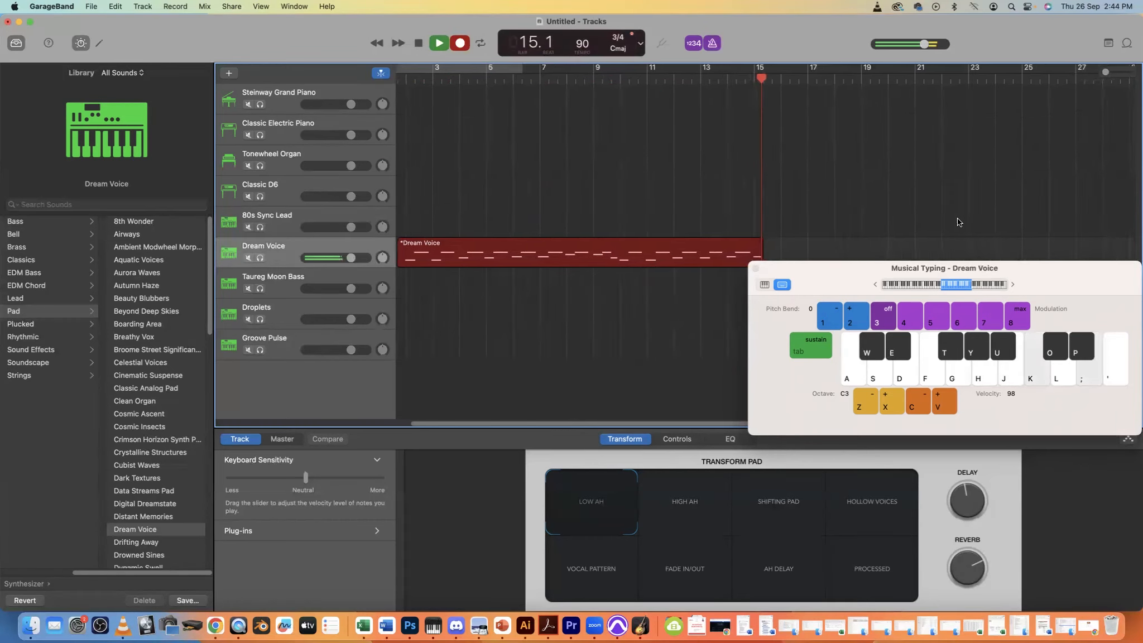
pyautogui.press('l')
pyautogui.press(';')
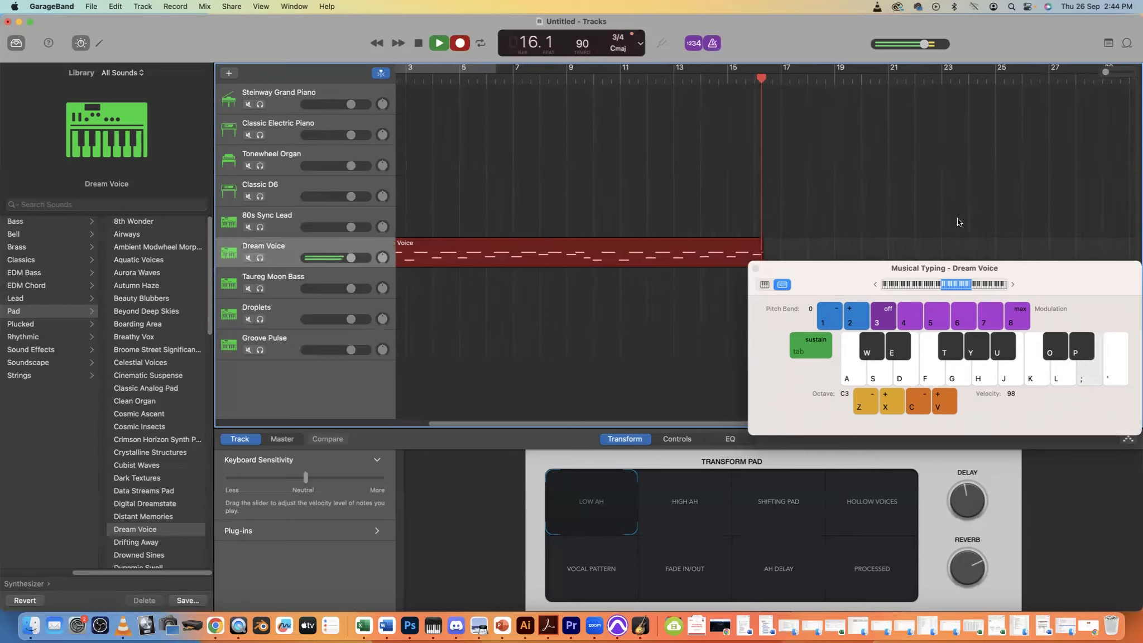
pyautogui.press('l')
pyautogui.press(';')
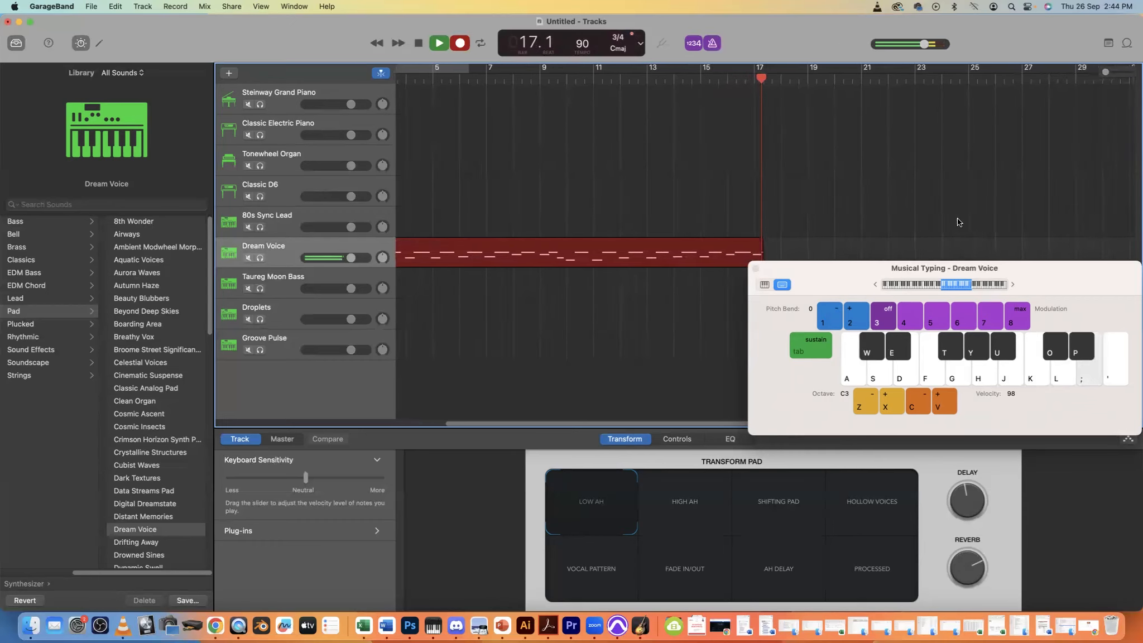
# Close the Dream Voice take with the notes B and A, stop recording, and return the playhead to bar 1.
pyautogui.press('j')
pyautogui.press('h')
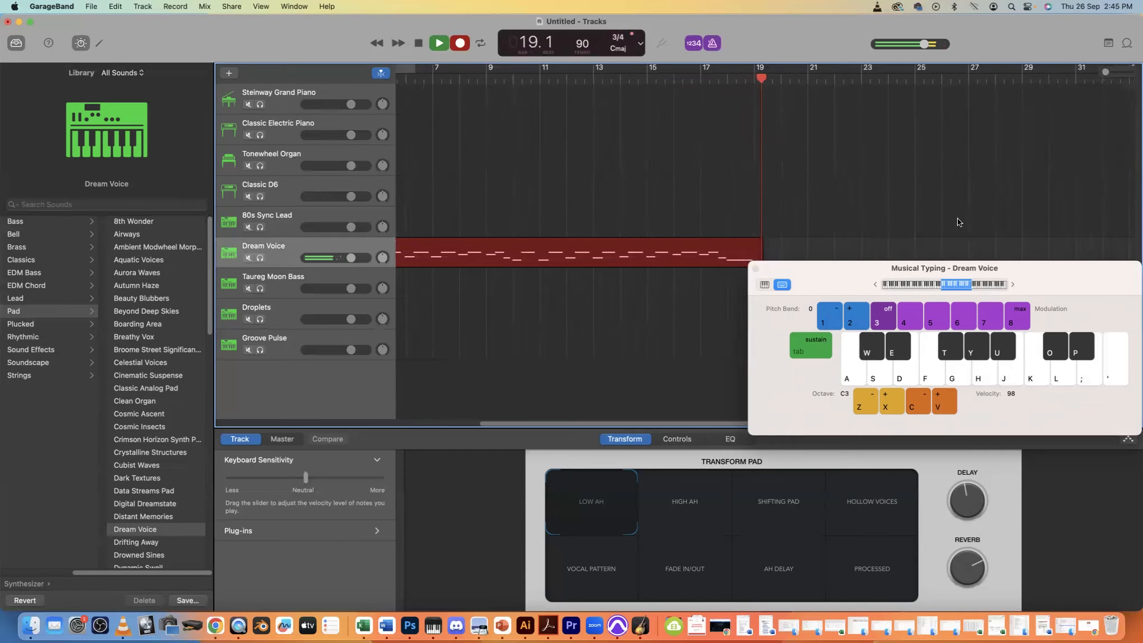
pyautogui.press('space')
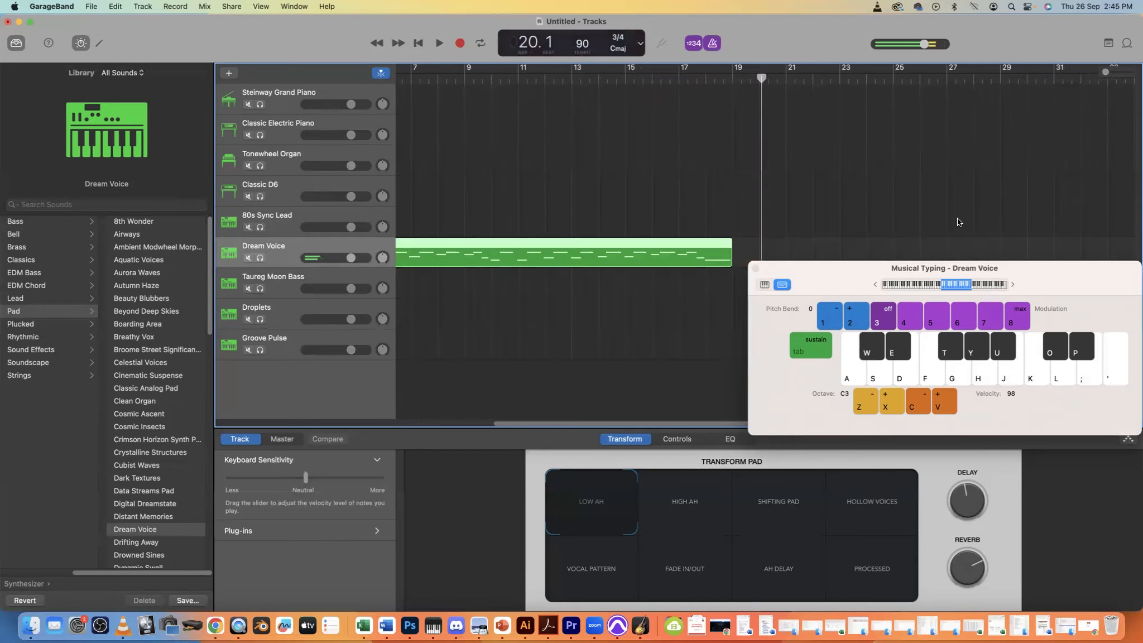
pyautogui.click(418, 43)
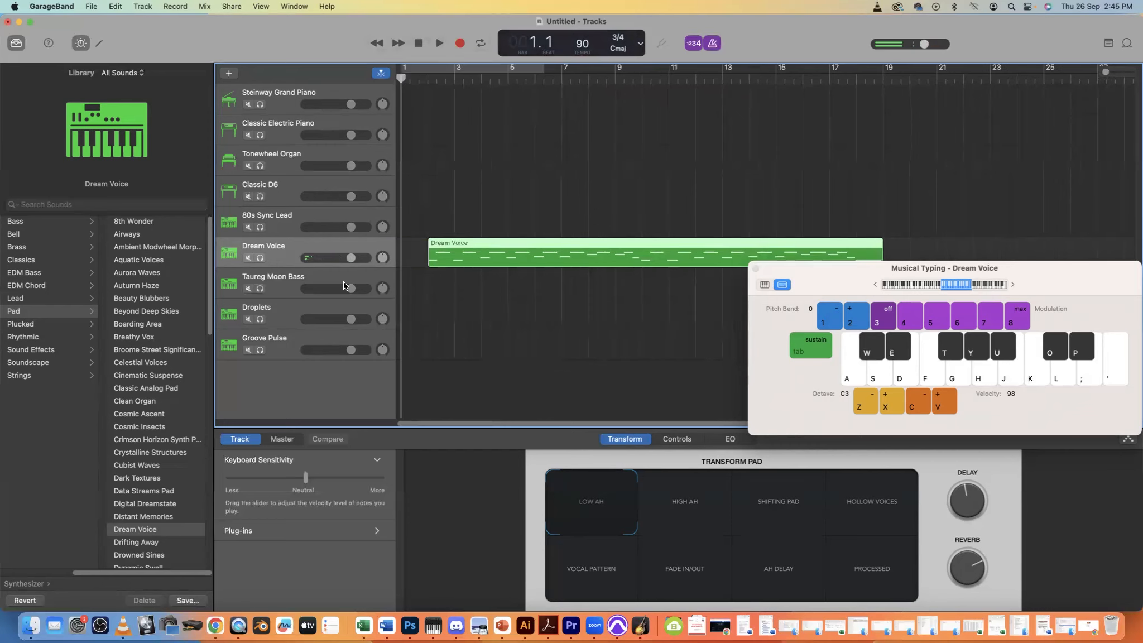
# Select the Taureg Moon Bass track and audition it with the notes G, A and B.
pyautogui.click(290, 278)
pyautogui.press('g')
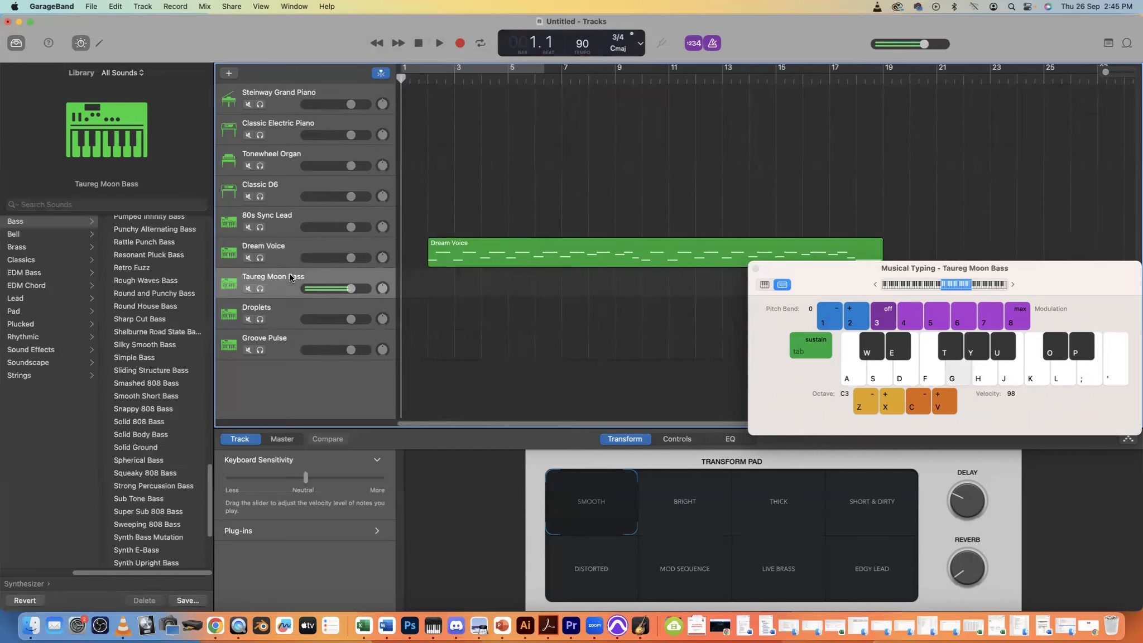
pyautogui.press('h')
pyautogui.press('j')
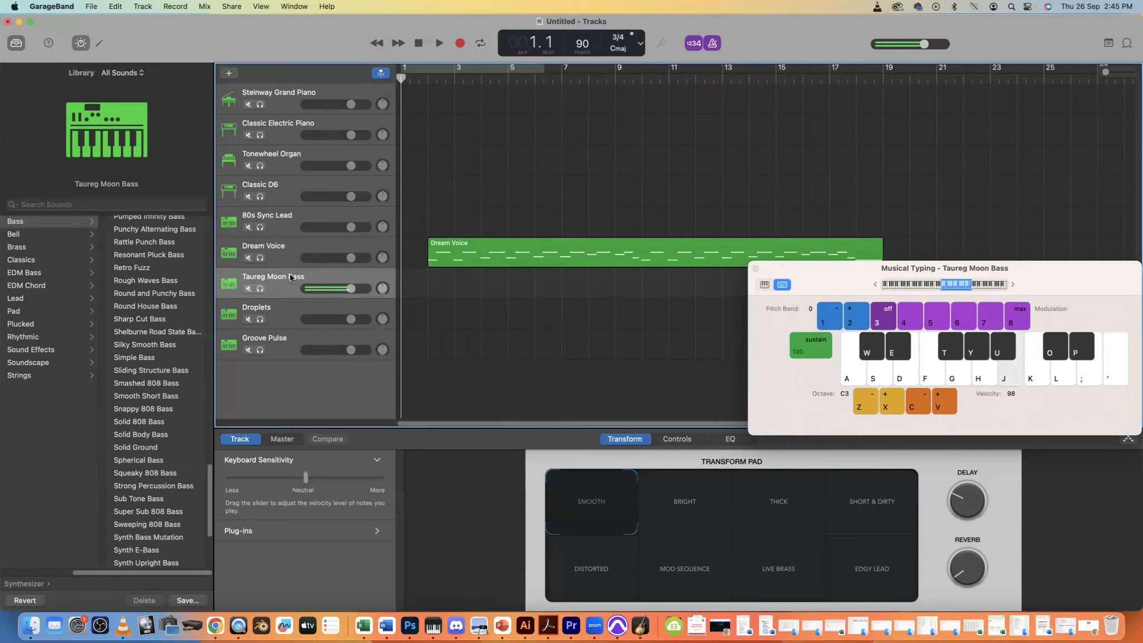
# Audition the 80s Sync Lead track with the notes G and A, and the Classic D6 track with A.
pyautogui.click(289, 220)
pyautogui.press('g')
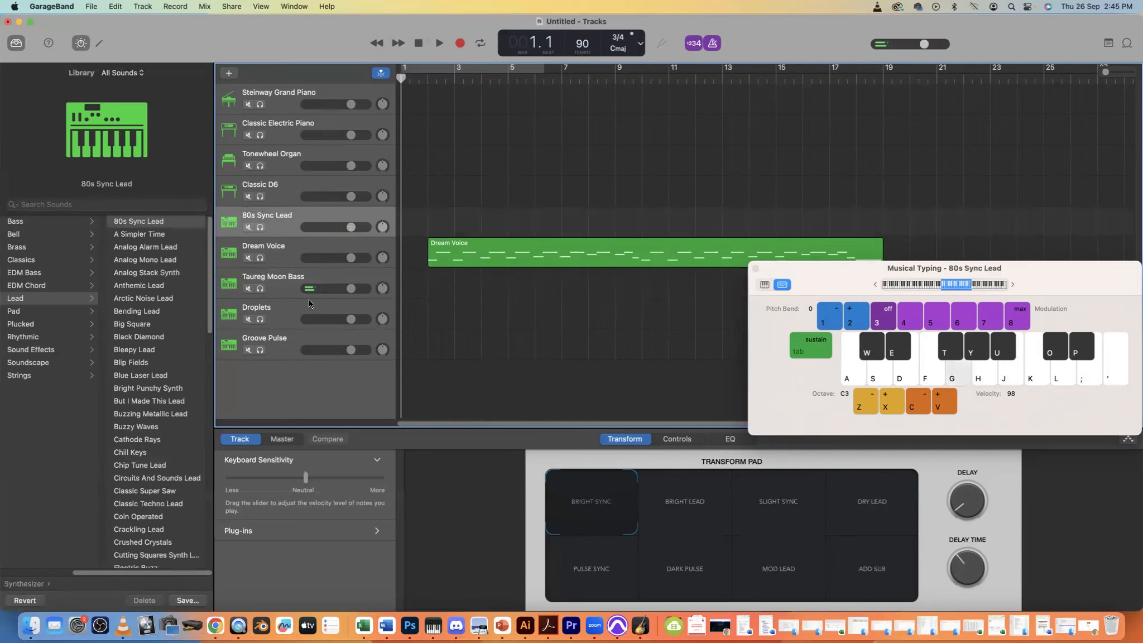
pyautogui.press('h')
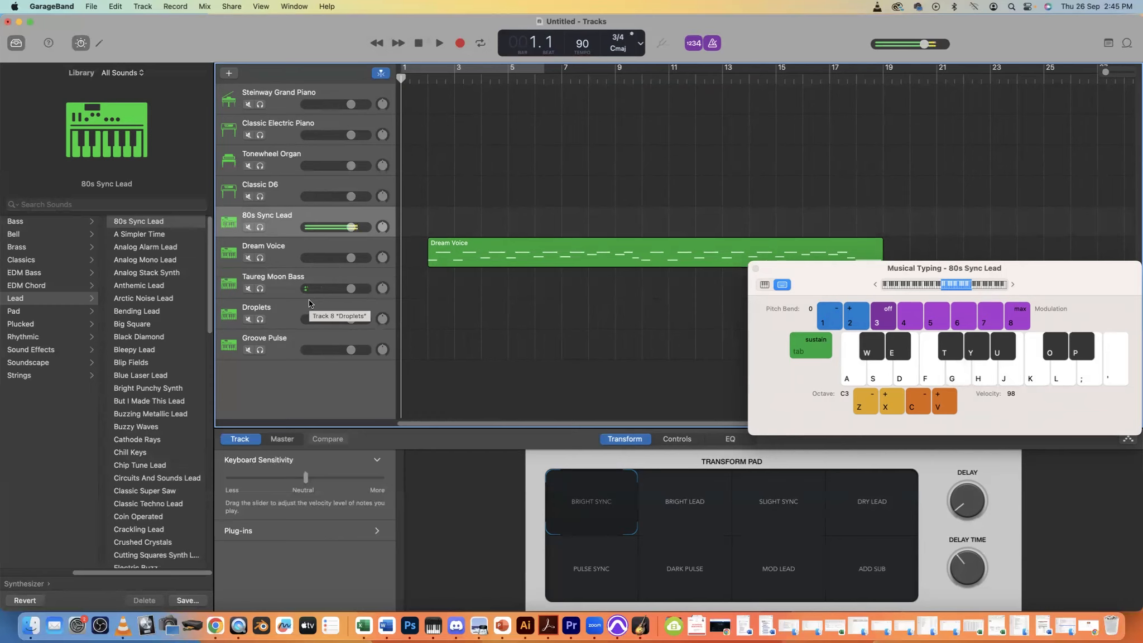
pyautogui.click(285, 189)
pyautogui.press('h')
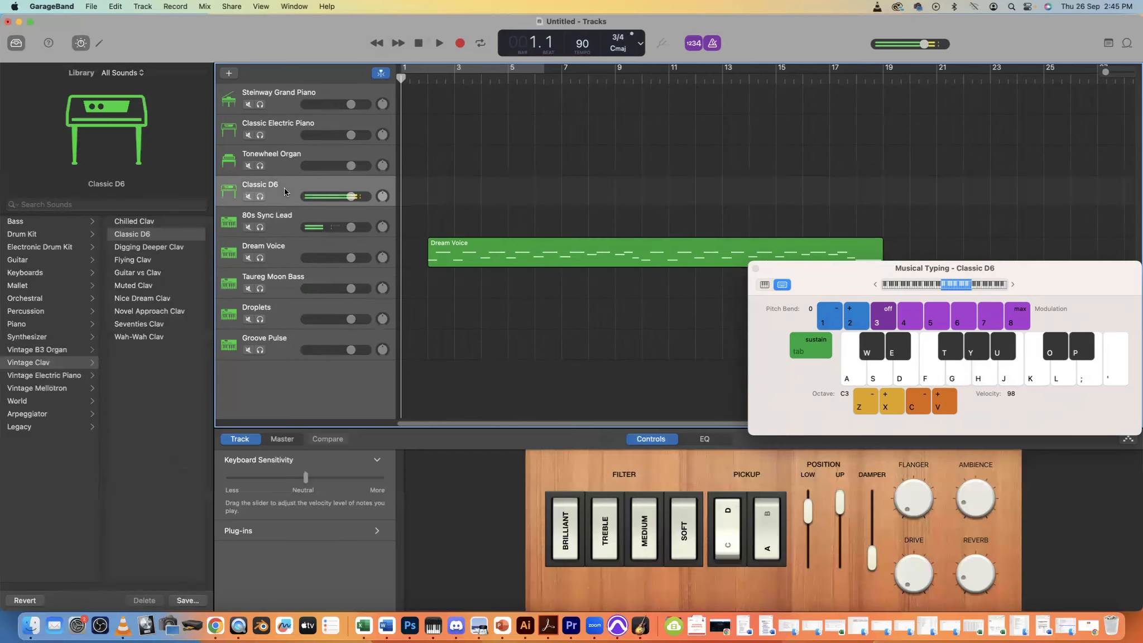
pyautogui.click(295, 243)
pyautogui.rightClick(297, 244)
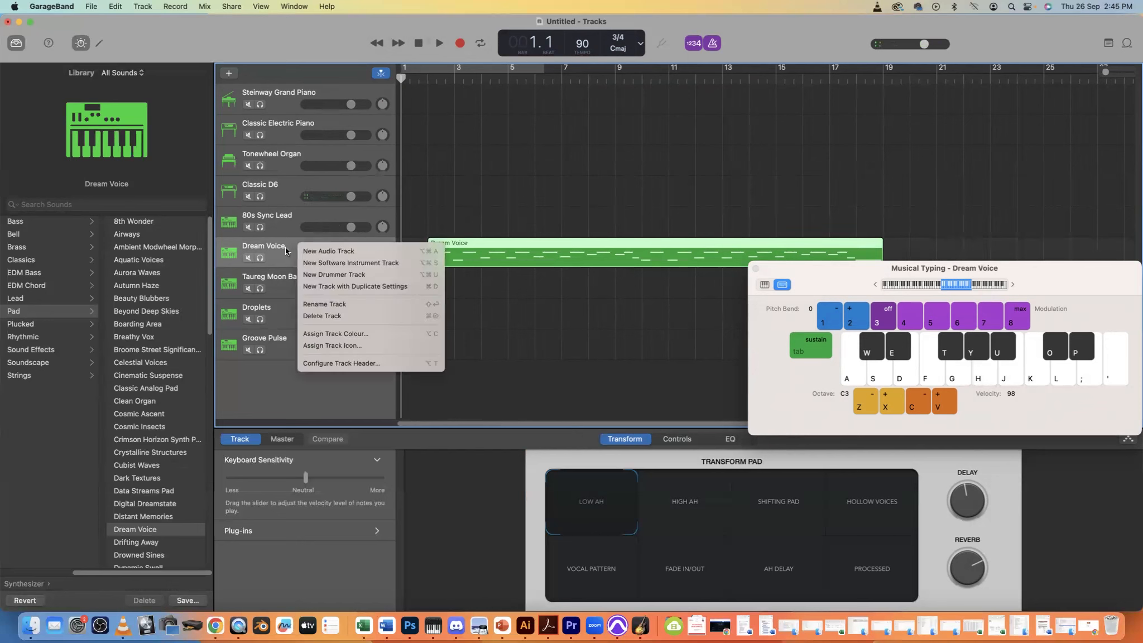
pyautogui.click(286, 248)
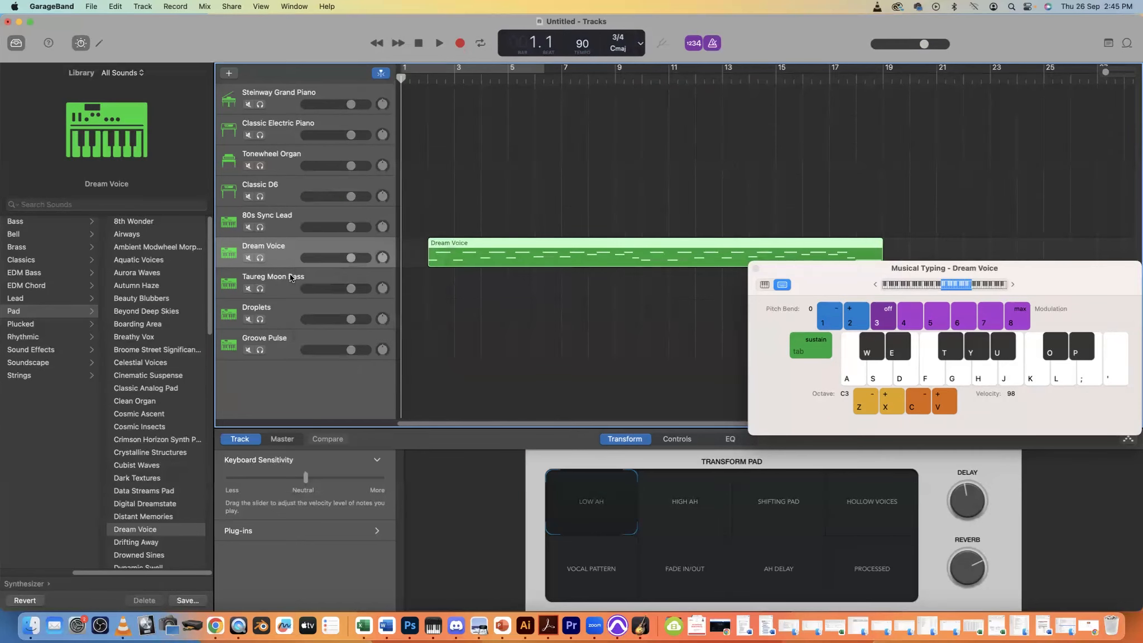
# Search the sound library for "dream" and change the Taureg Moon Bass track's instrument to Dream Strings.
pyautogui.click(292, 277)
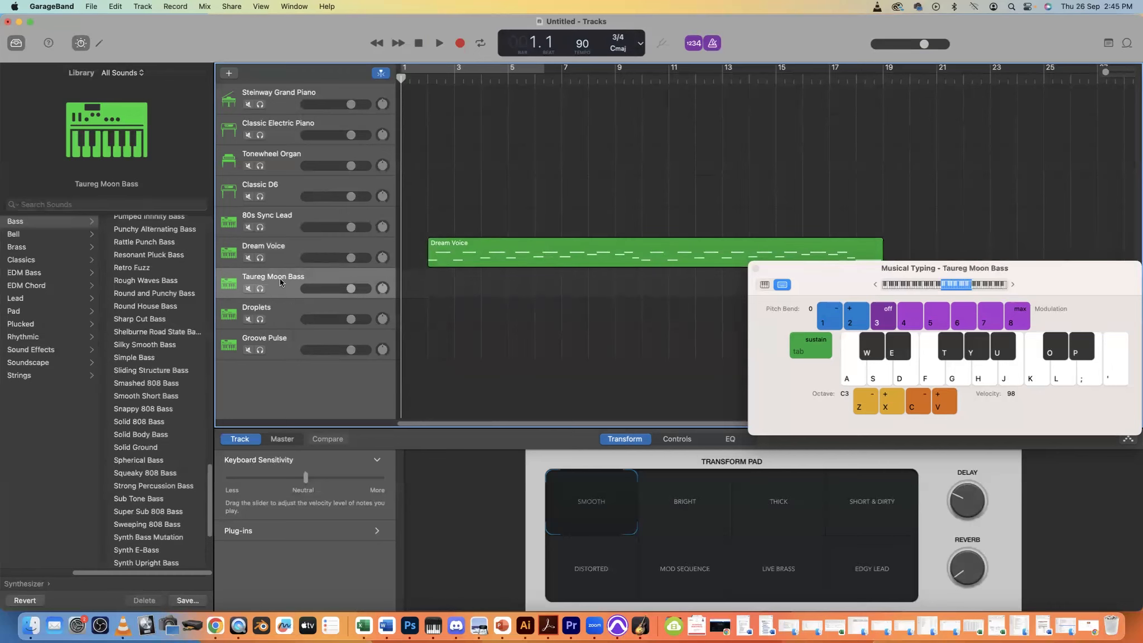
pyautogui.scroll(10, 174, 306)
pyautogui.scroll(10, 175, 306)
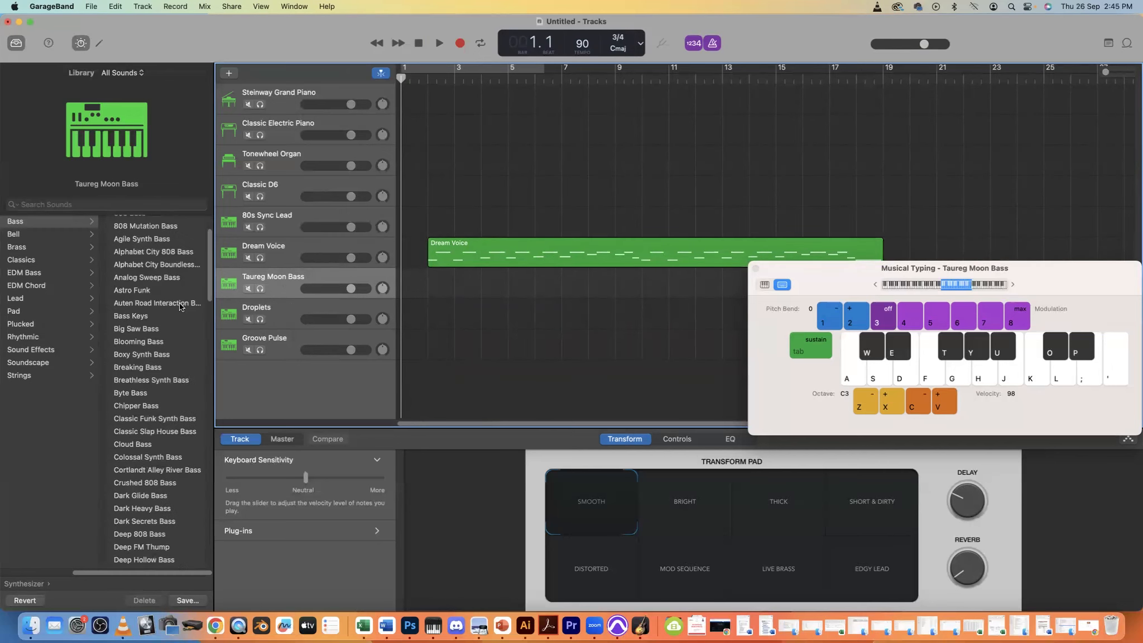
pyautogui.scroll(-1, 180, 306)
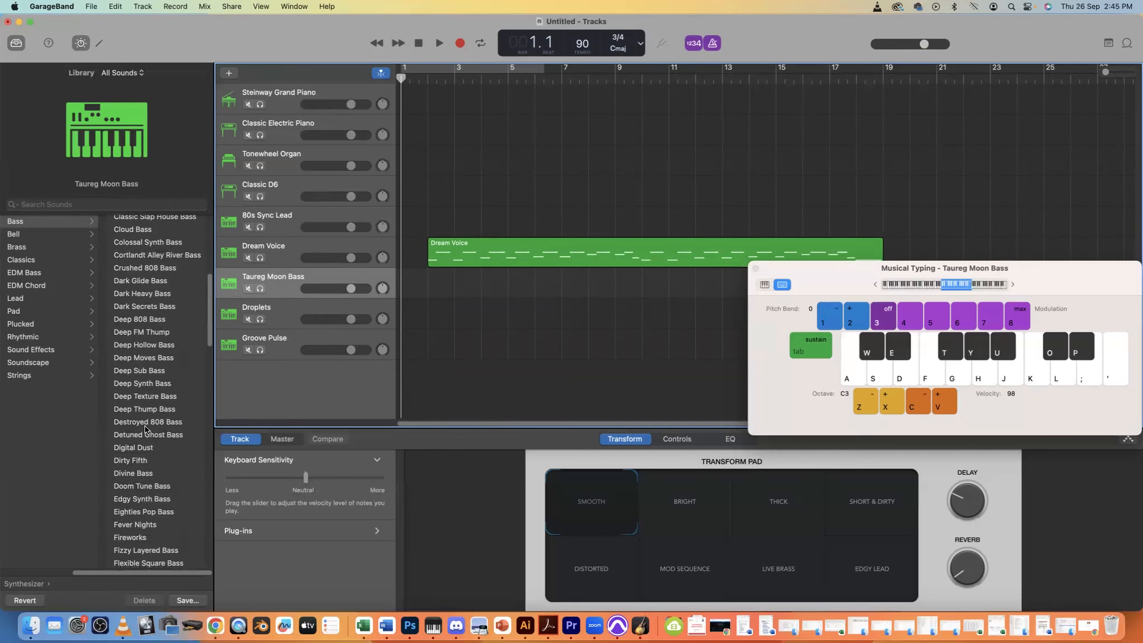
pyautogui.click(53, 204)
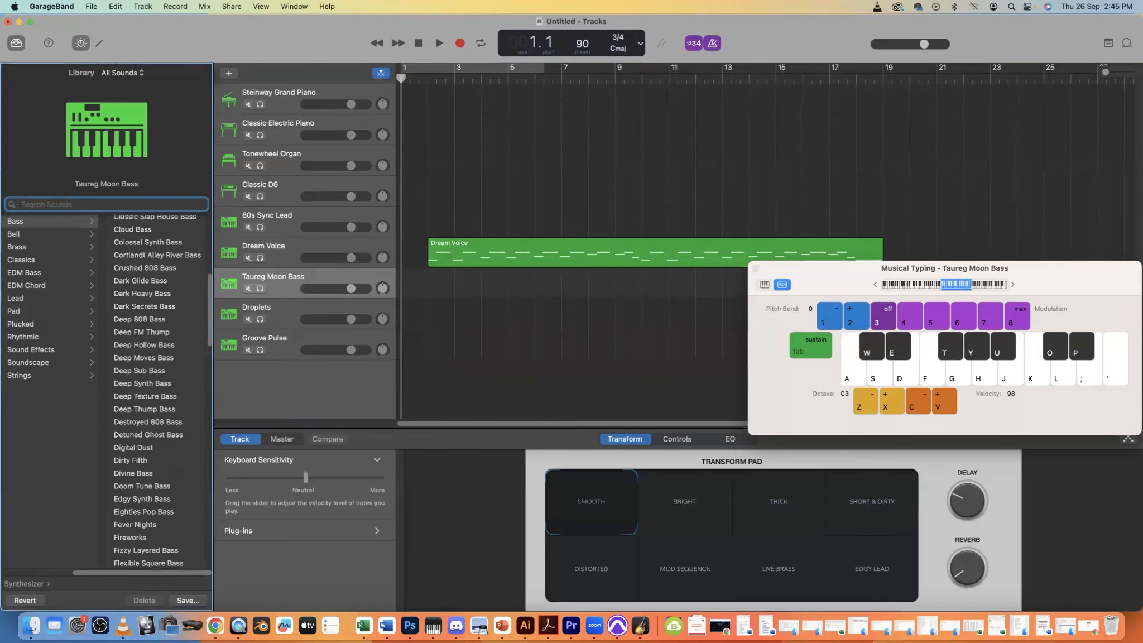
pyautogui.write('drea')
pyautogui.click(44, 322)
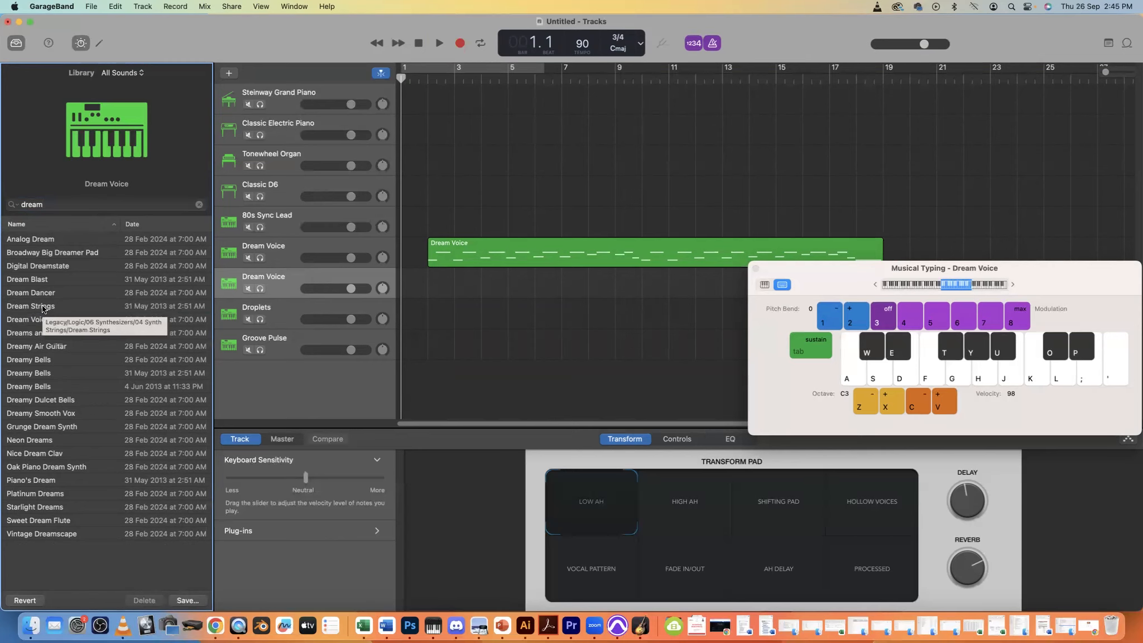
pyautogui.click(43, 307)
# Audition the Dream Strings sound with the notes A, F, G and A.
pyautogui.press('h')
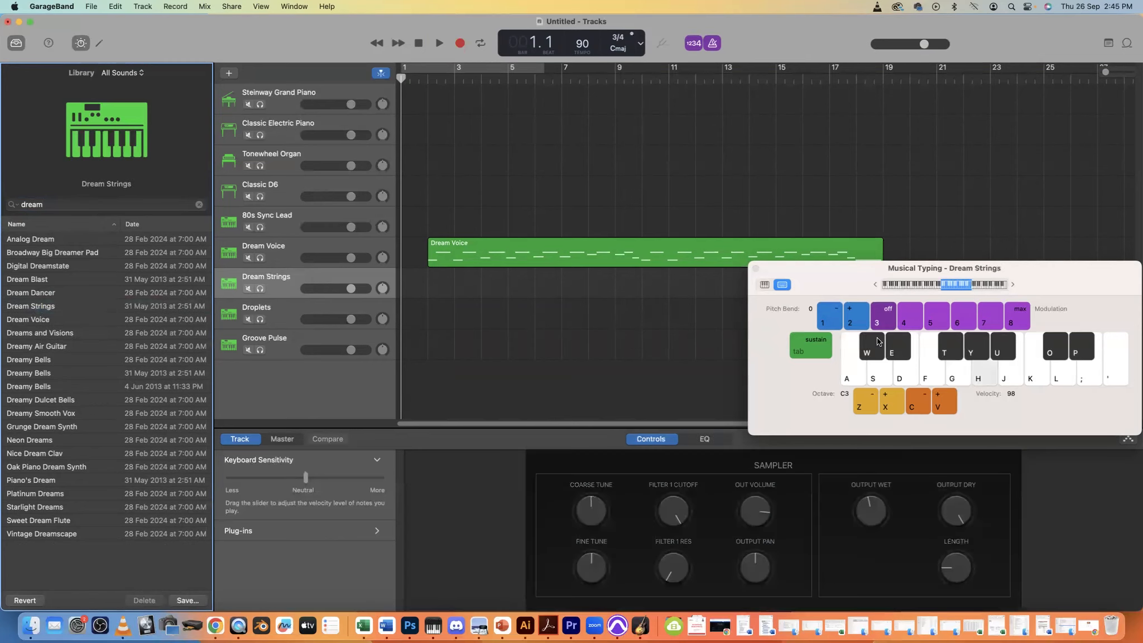
pyautogui.press('f')
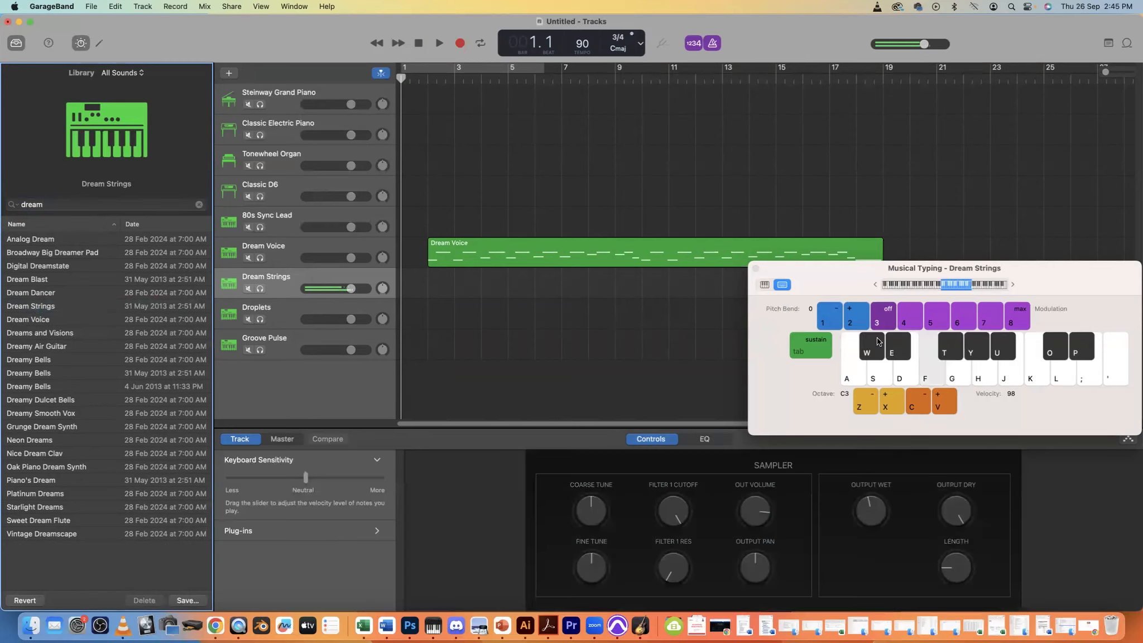
pyautogui.press('g')
pyautogui.press('h')
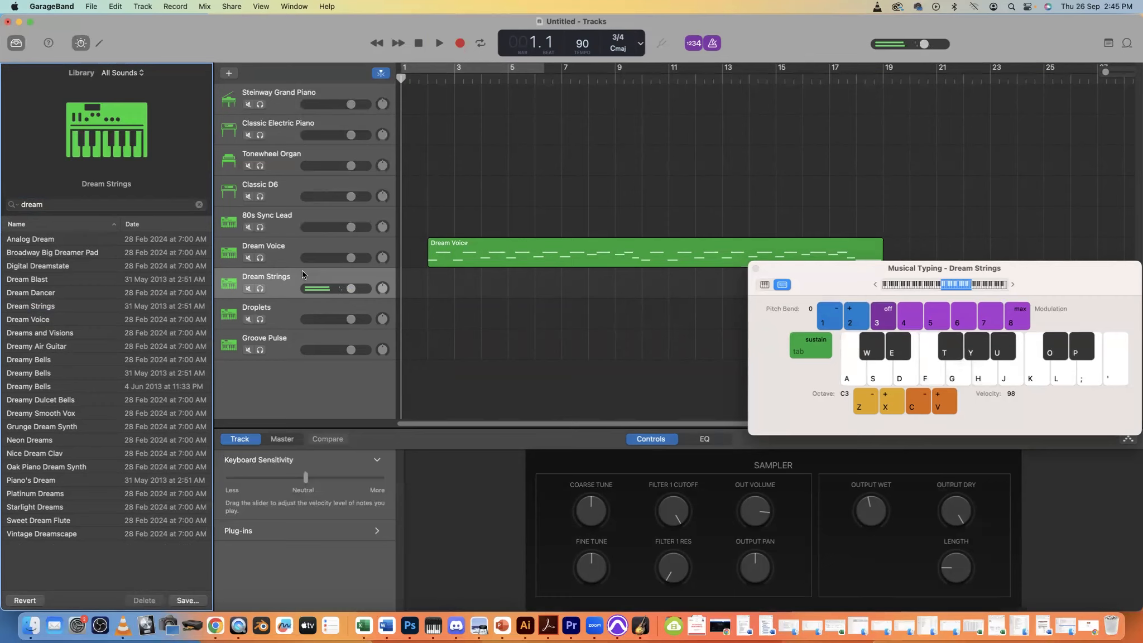
# Select the Dream Voice track and audition it with the notes F, G and A for comparison.
pyautogui.click(283, 255)
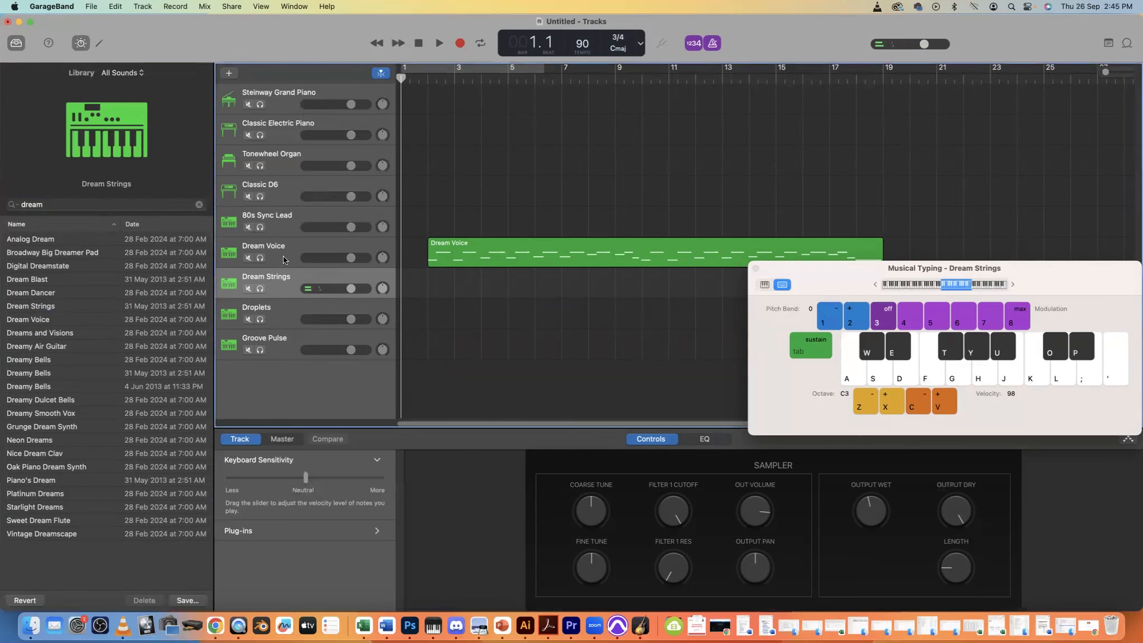
pyautogui.press('f')
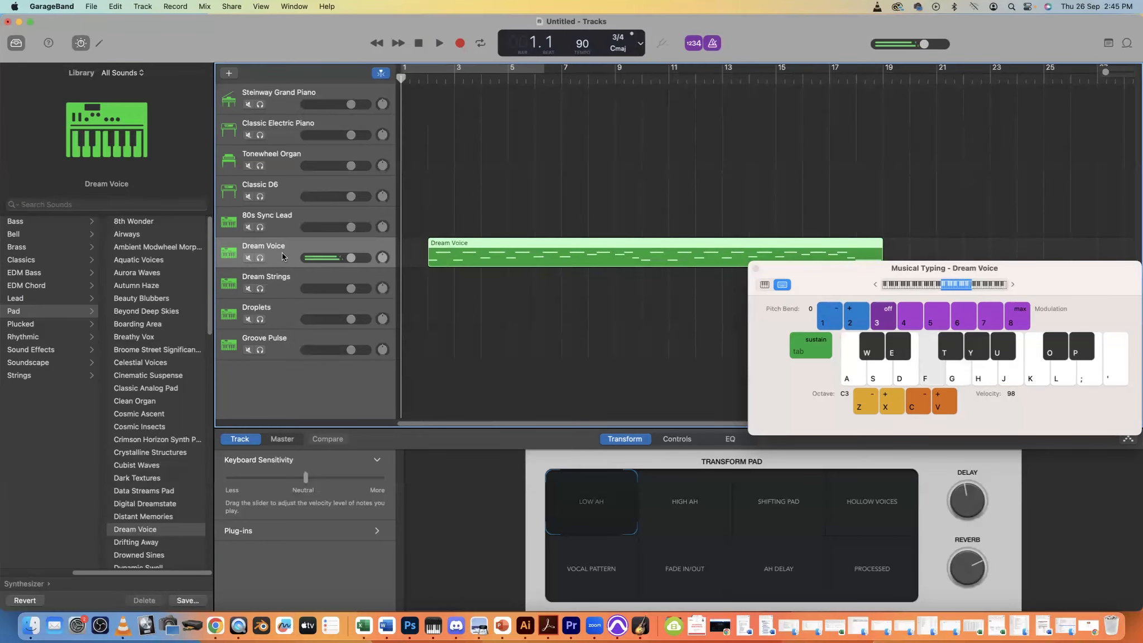
pyautogui.press('g')
pyautogui.press('h')
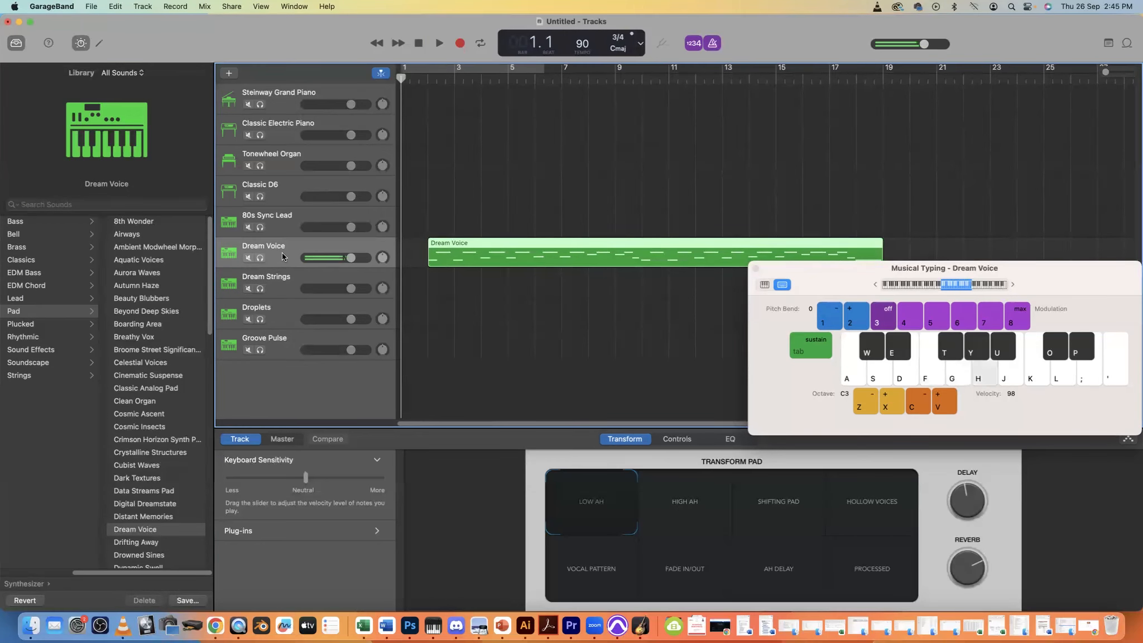
# Record the Dream Strings accompaniment from bar 2 to 19 with sustained notes F, G, A, B, F, G, A, G and F, and return to the start.
pyautogui.click(282, 278)
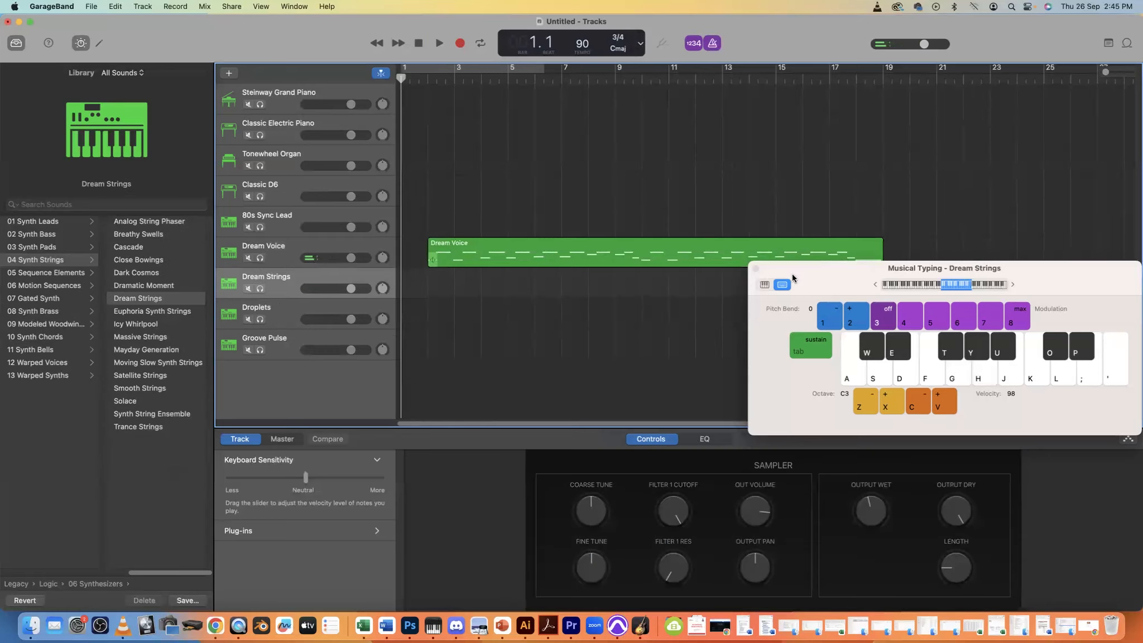
pyautogui.moveTo(832, 271); pyautogui.dragTo(822, 283)
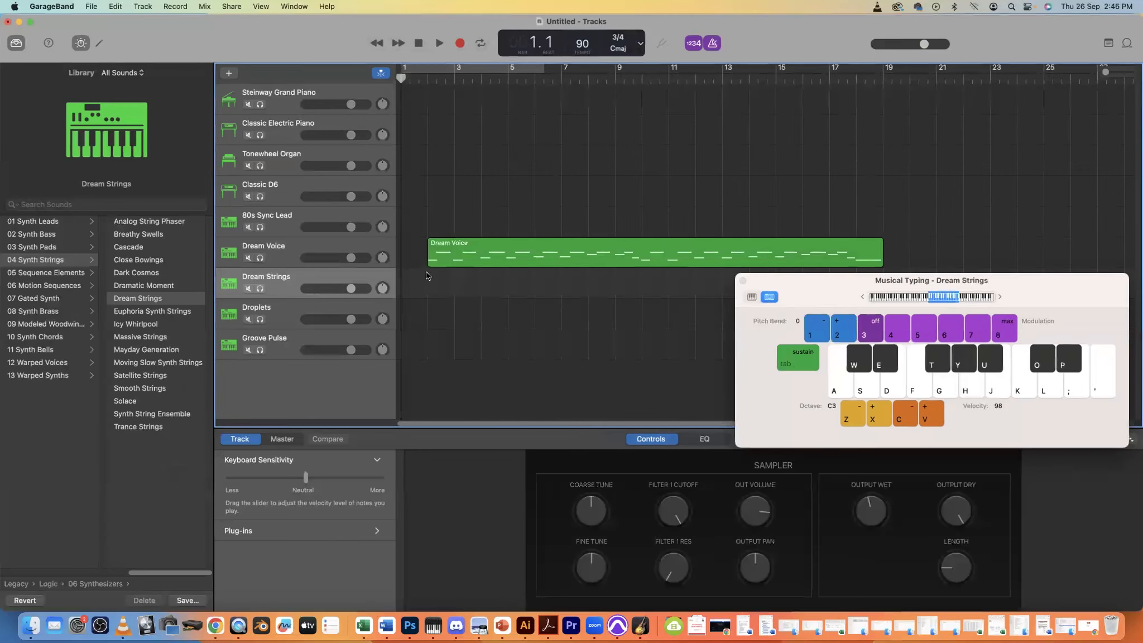
pyautogui.click(461, 42)
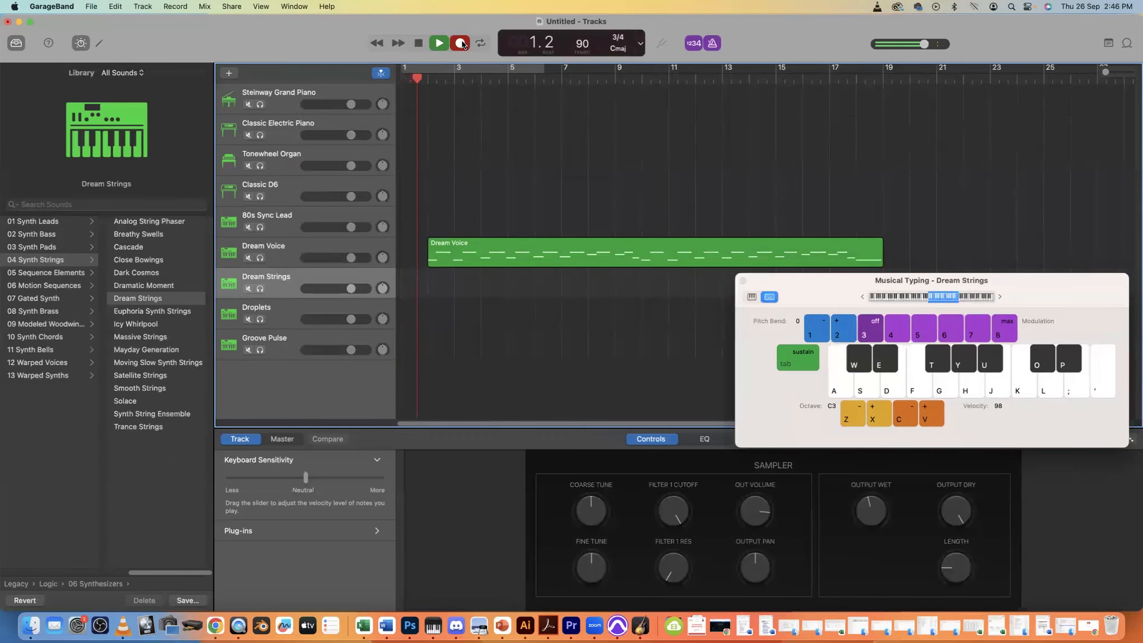
pyautogui.press('f')
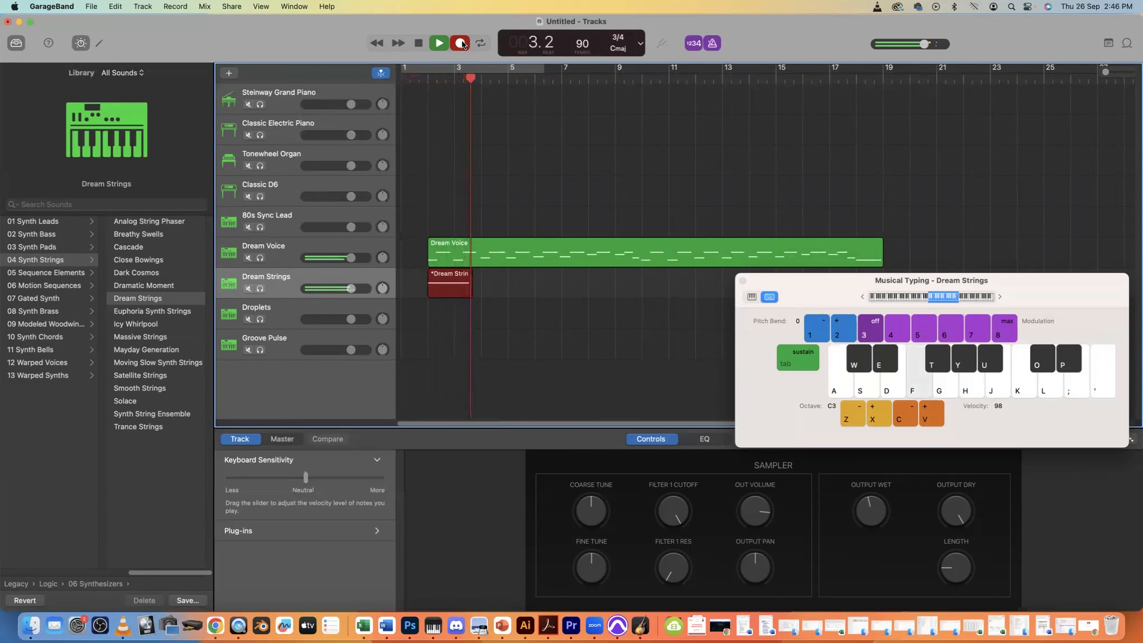
pyautogui.press('g')
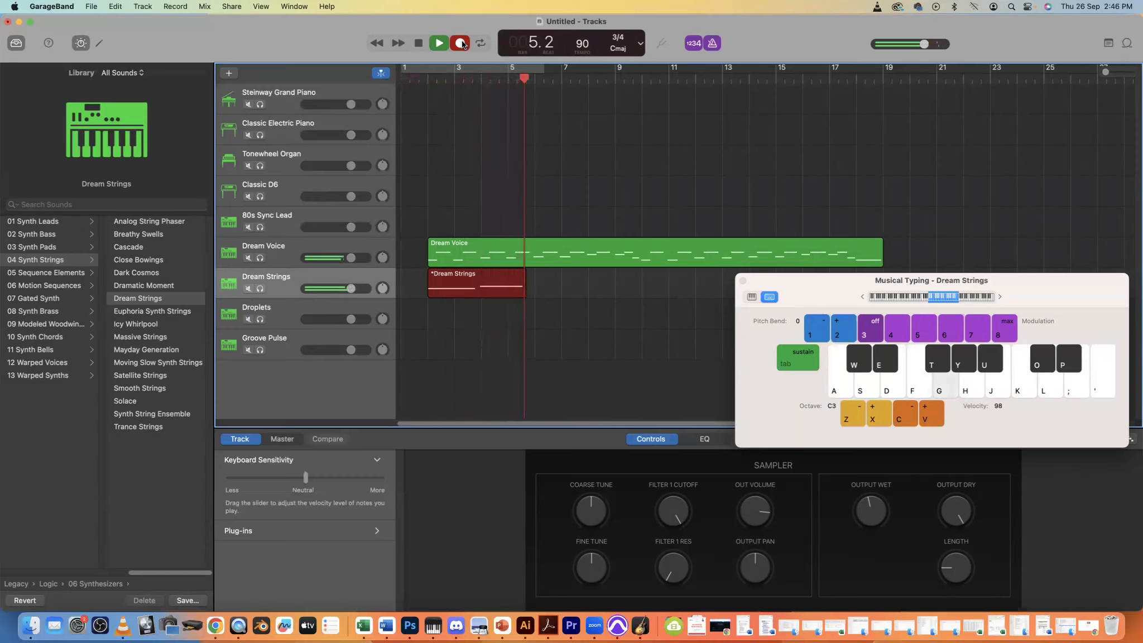
pyautogui.press('h')
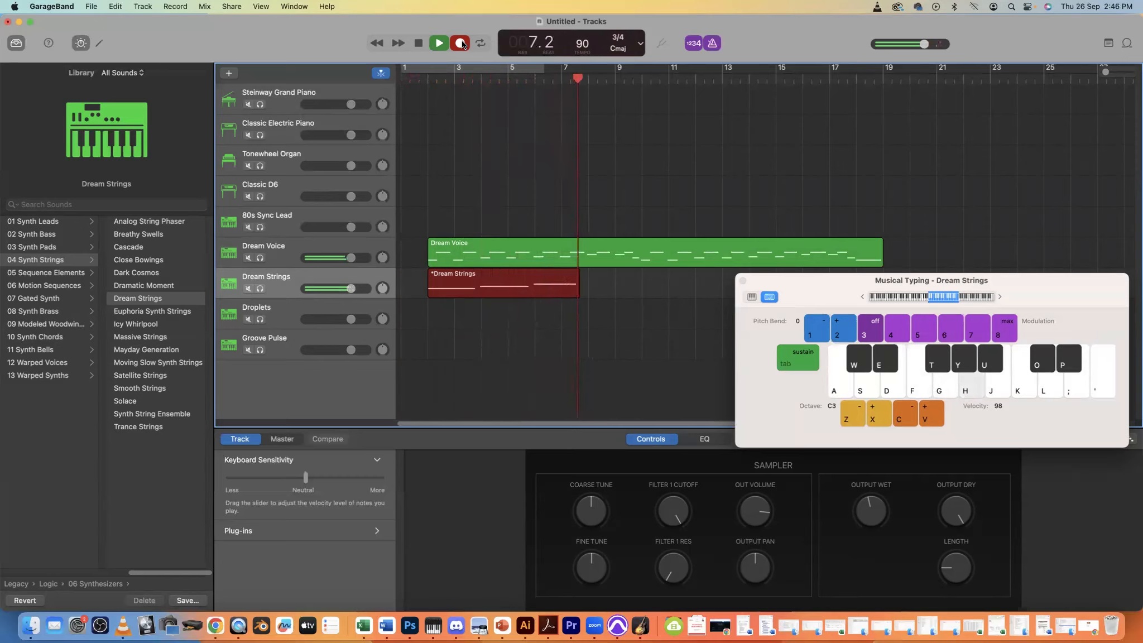
pyautogui.press('j')
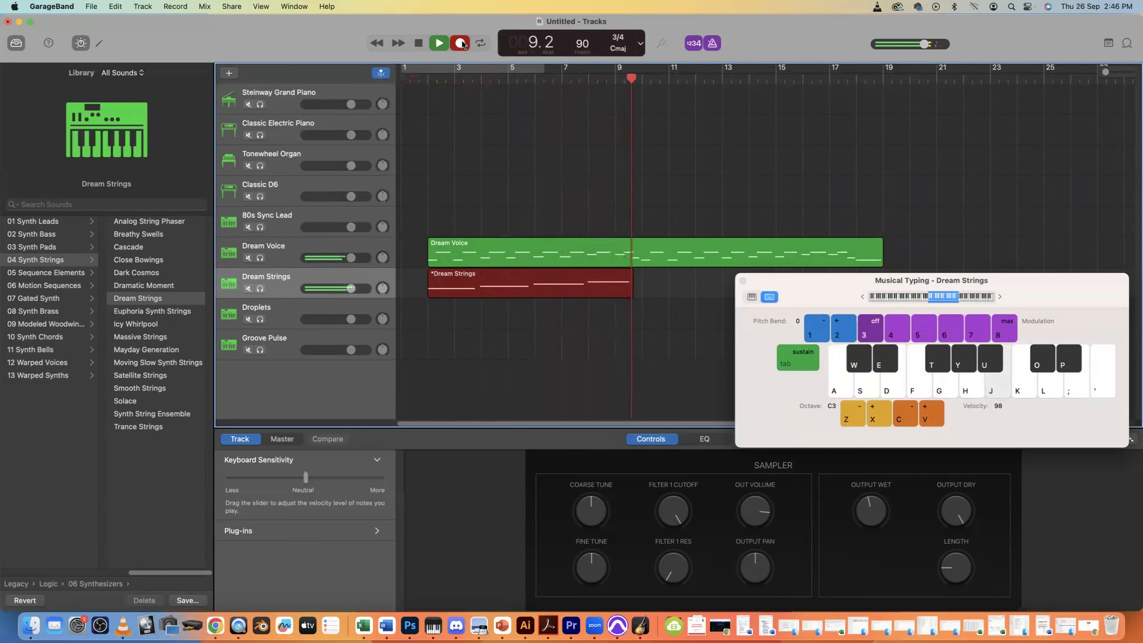
pyautogui.press('f')
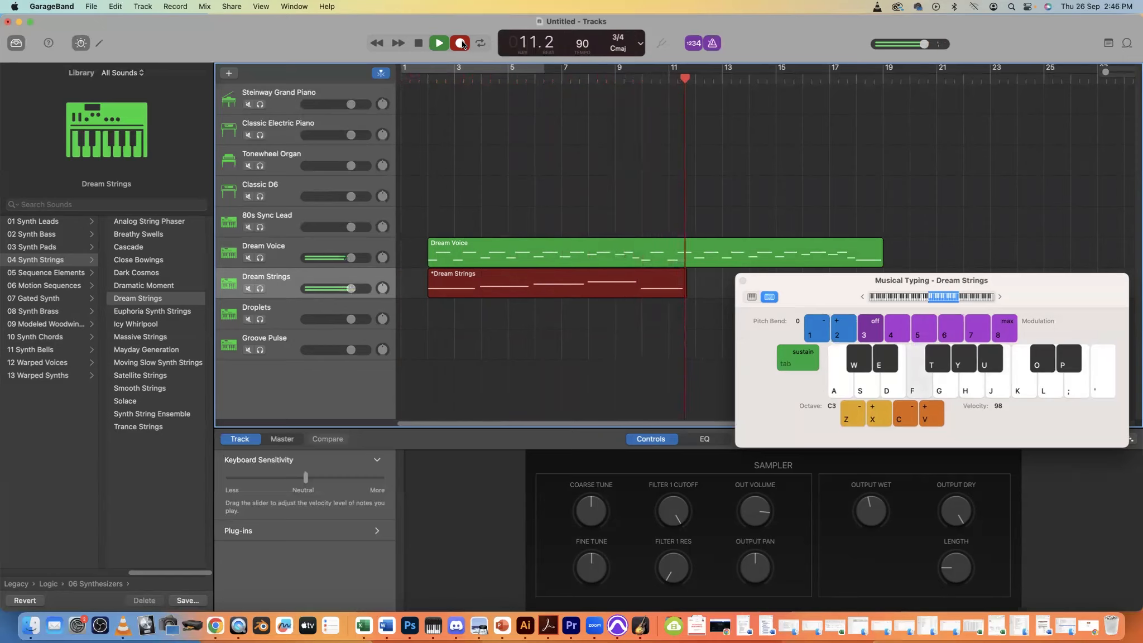
pyautogui.press('g')
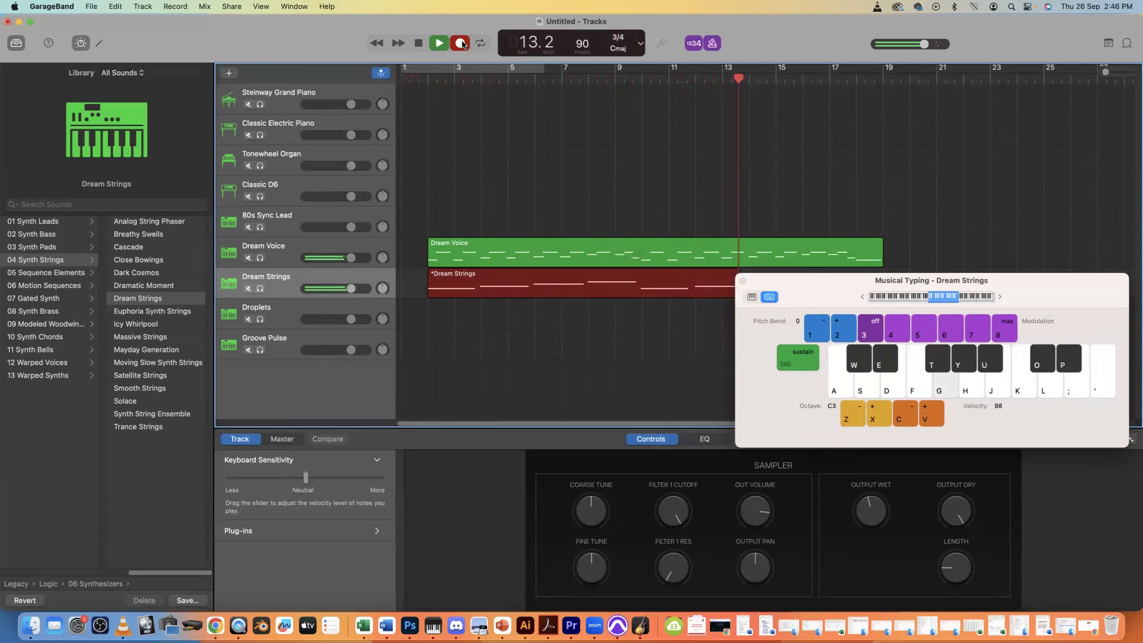
pyautogui.press('h')
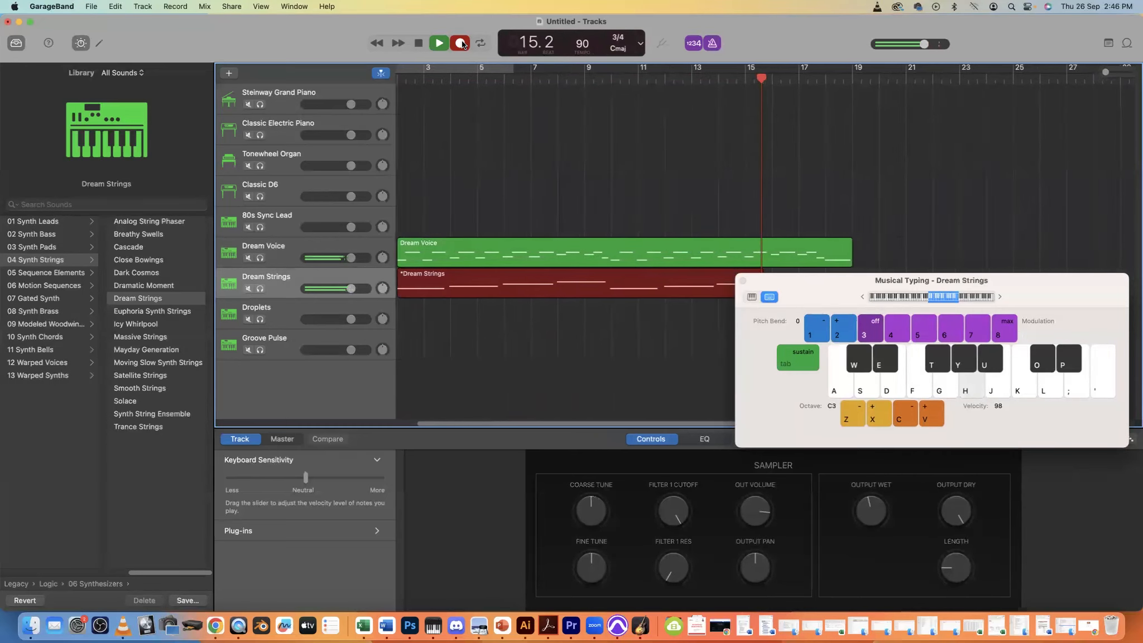
pyautogui.press('g')
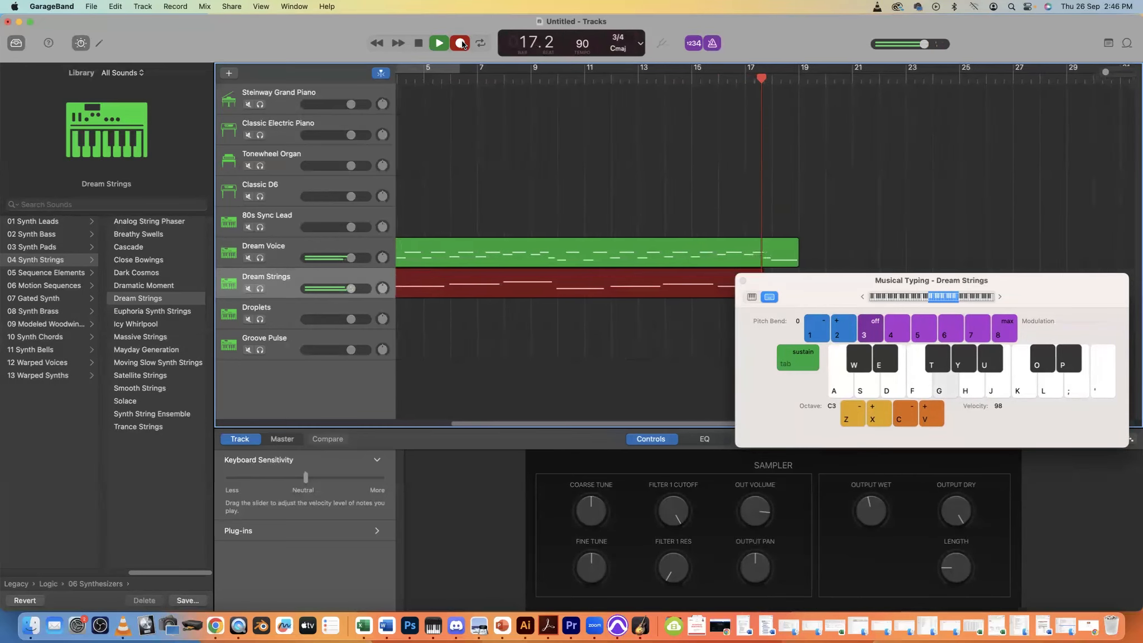
pyautogui.press('f')
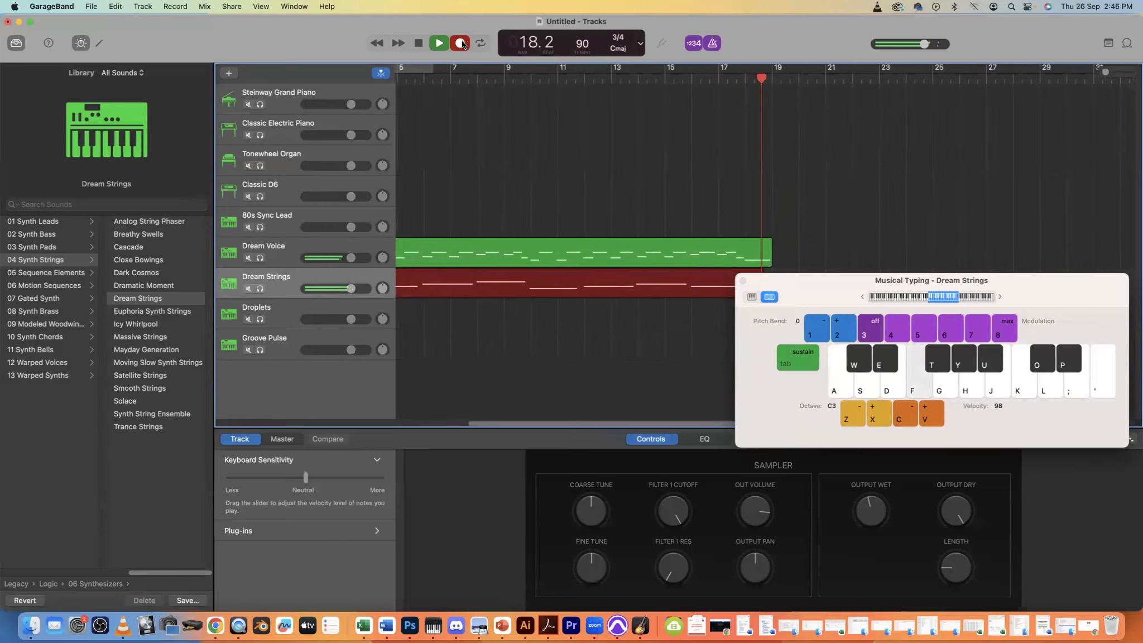
pyautogui.click(461, 43)
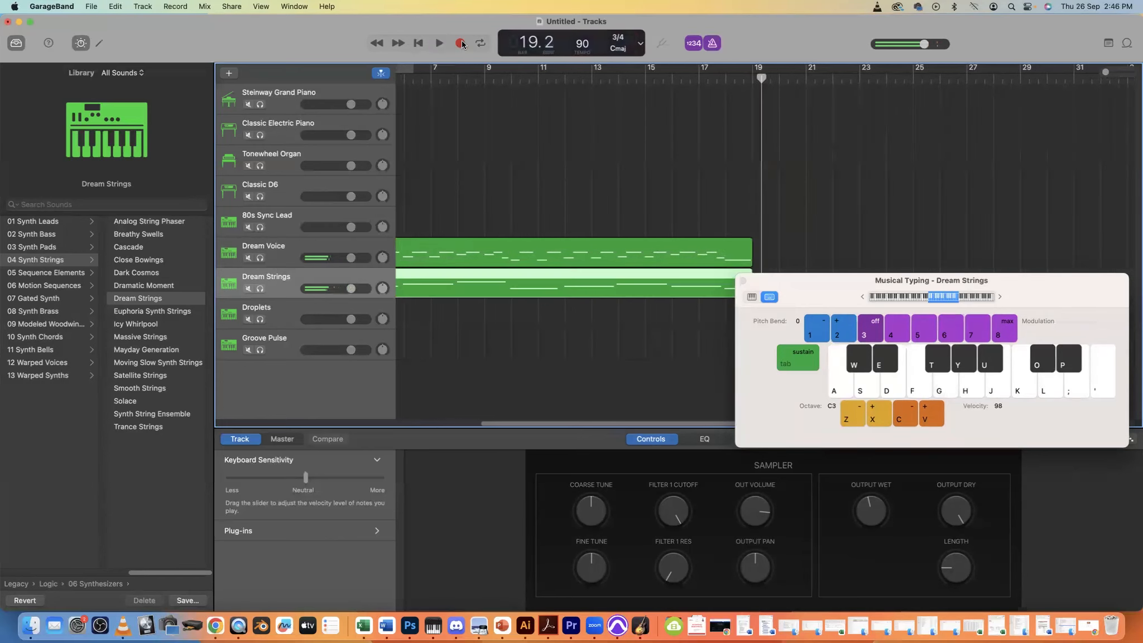
pyautogui.click(421, 49)
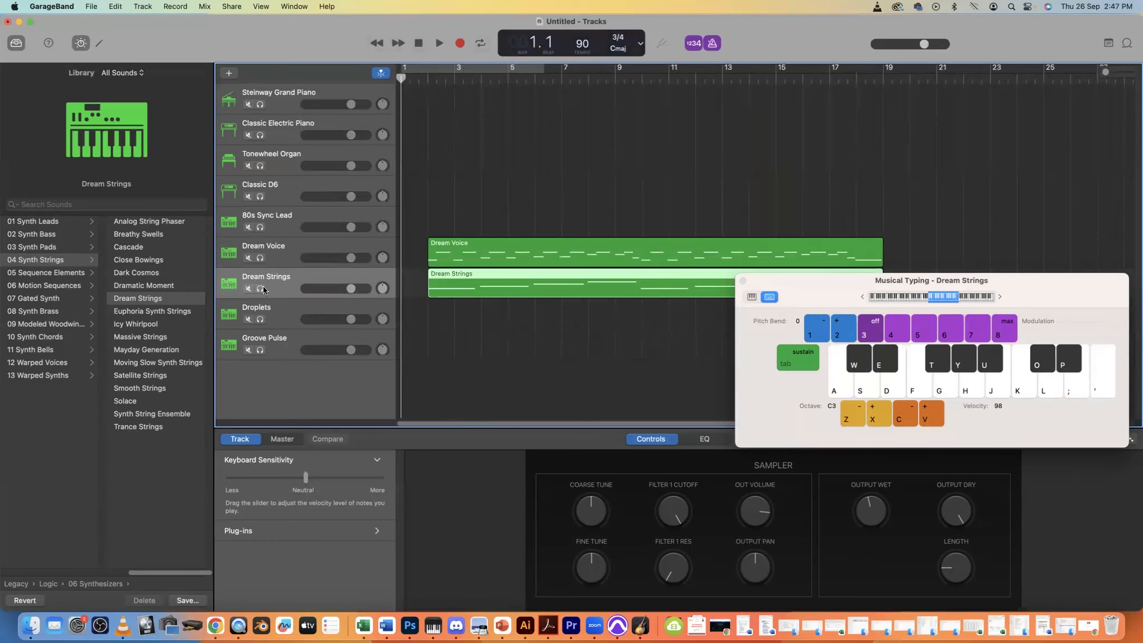
# Search the sound library for "dream" and change the Dream Strings track's instrument to Dream Voice.
pyautogui.click(63, 205)
pyautogui.write('dream')
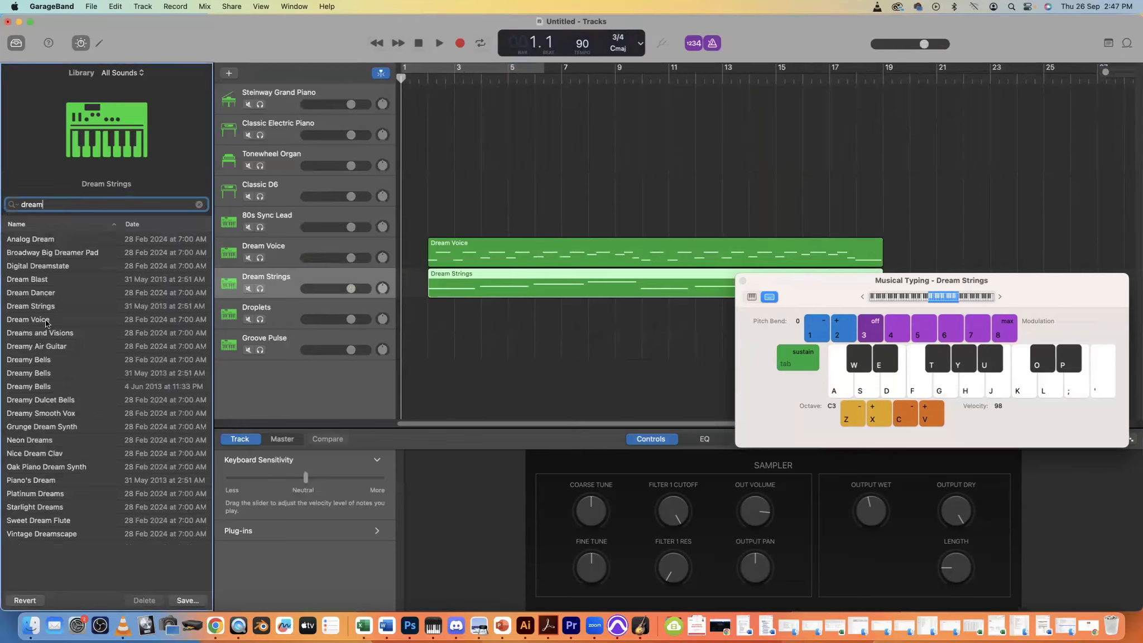
pyautogui.click(47, 321)
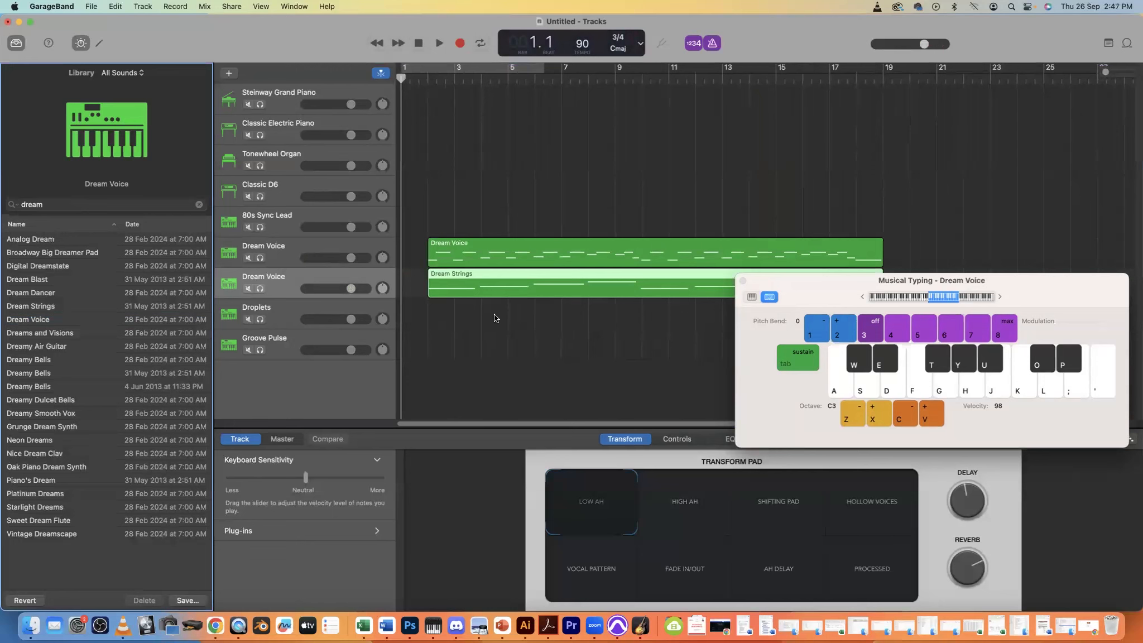
# Play back both recorded parts through to the end, slightly lowering the accompaniment track's volume along the way.
pyautogui.press('space')
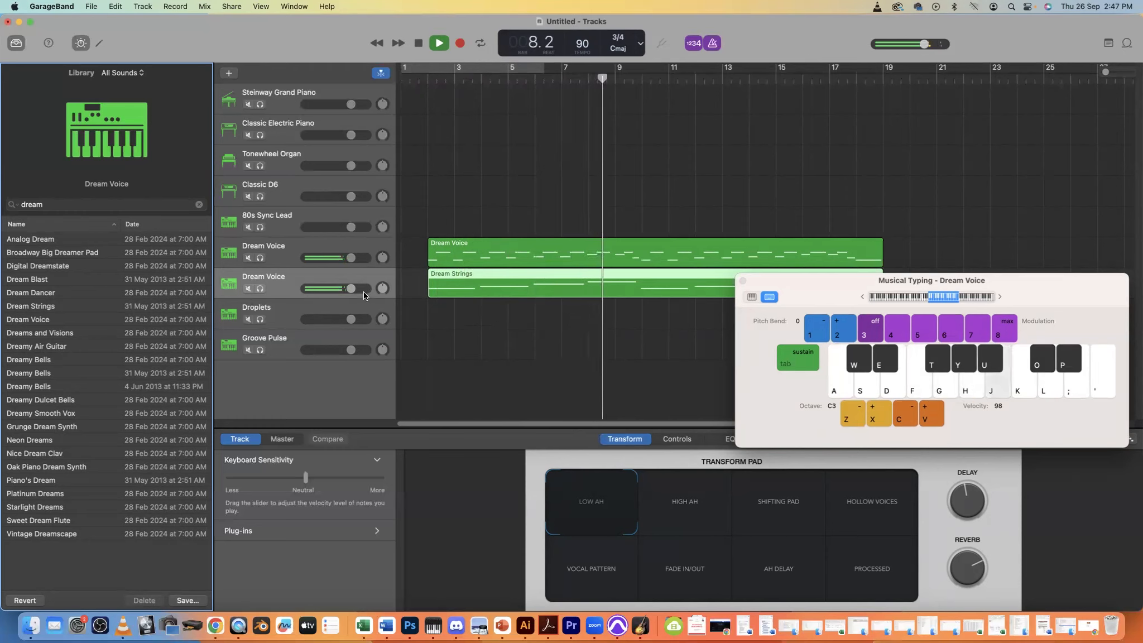
pyautogui.moveTo(351, 288); pyautogui.dragTo(348, 288)
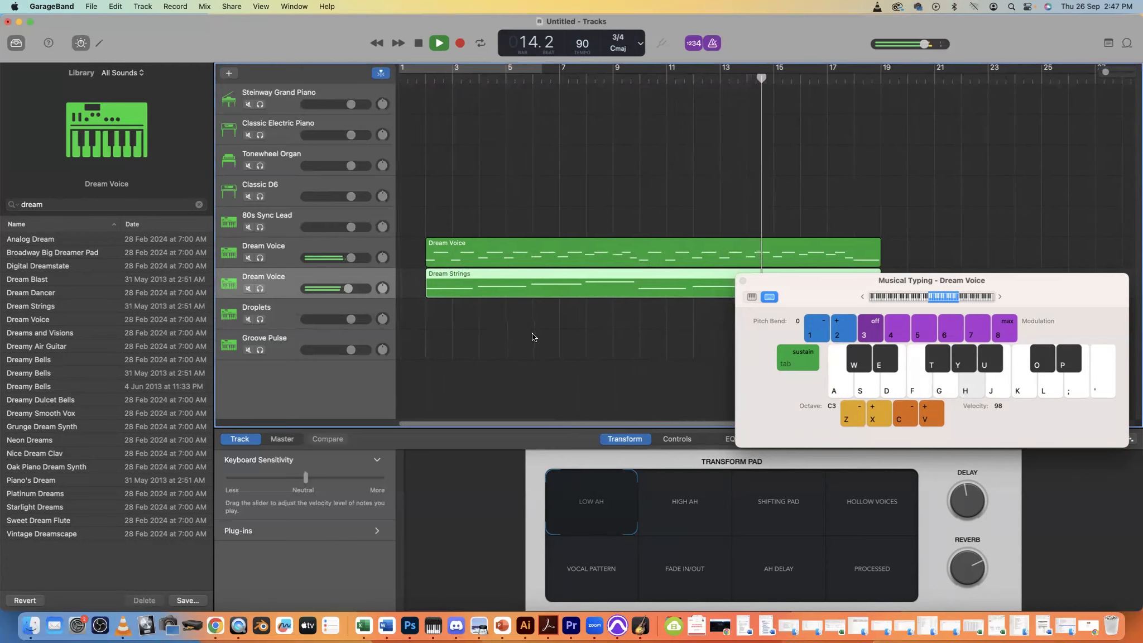
pyautogui.moveTo(838, 287); pyautogui.dragTo(836, 319)
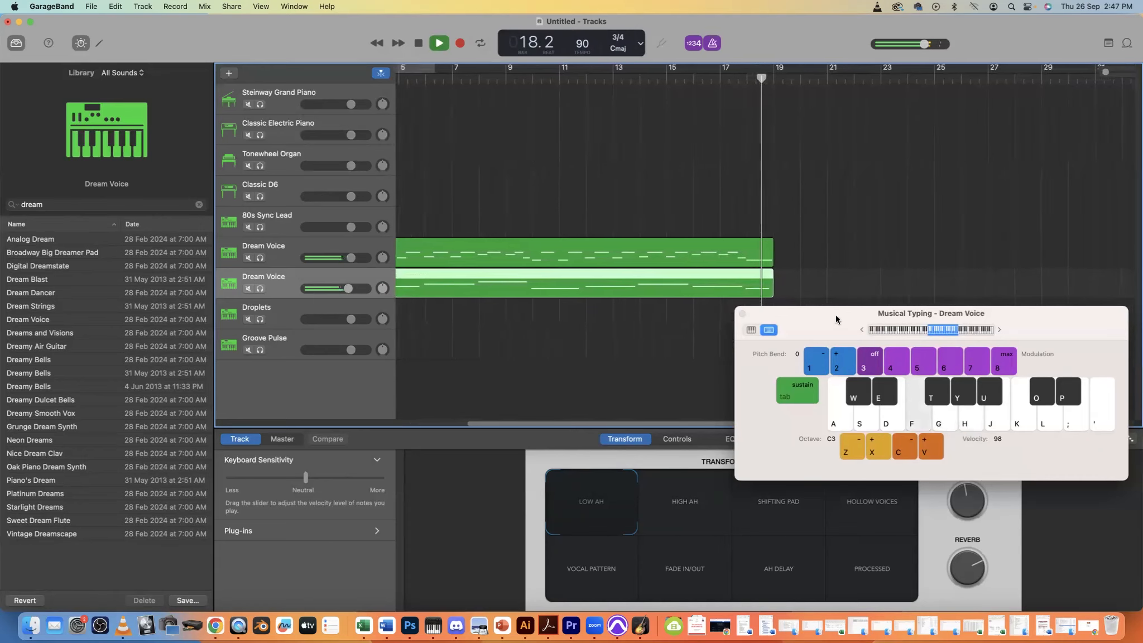
pyautogui.press('space')
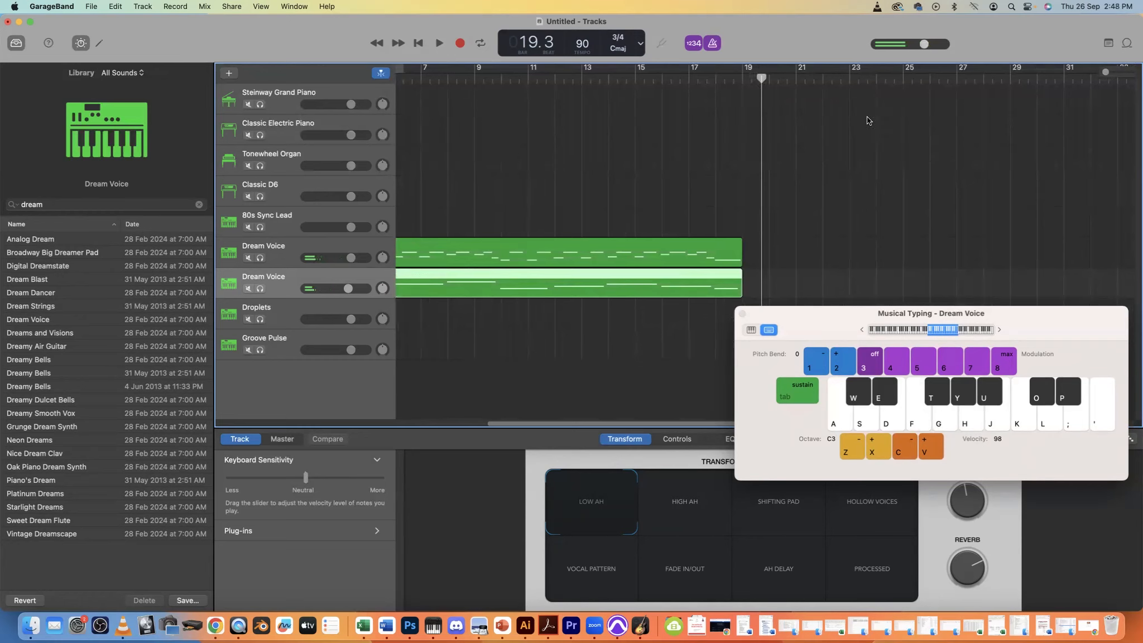
pyautogui.hscroll(-2, 745, 270)
pyautogui.hscroll(-3, 745, 270)
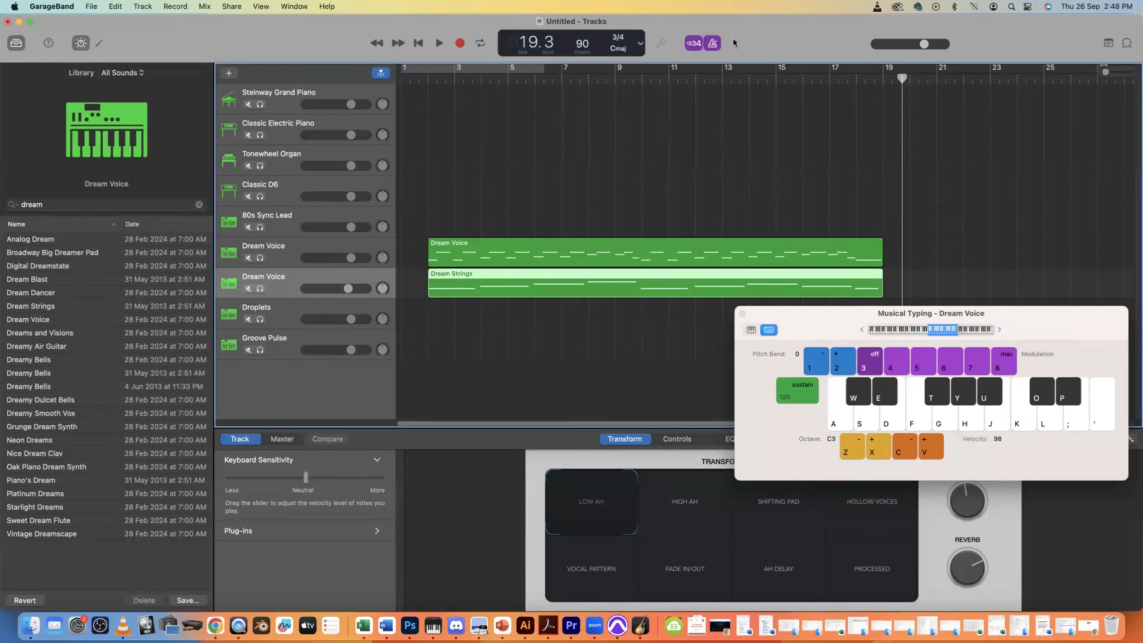
# Set up a song export to disk in MP3 format at Highest Quality (256 kBit/s).
pyautogui.click(228, 8)
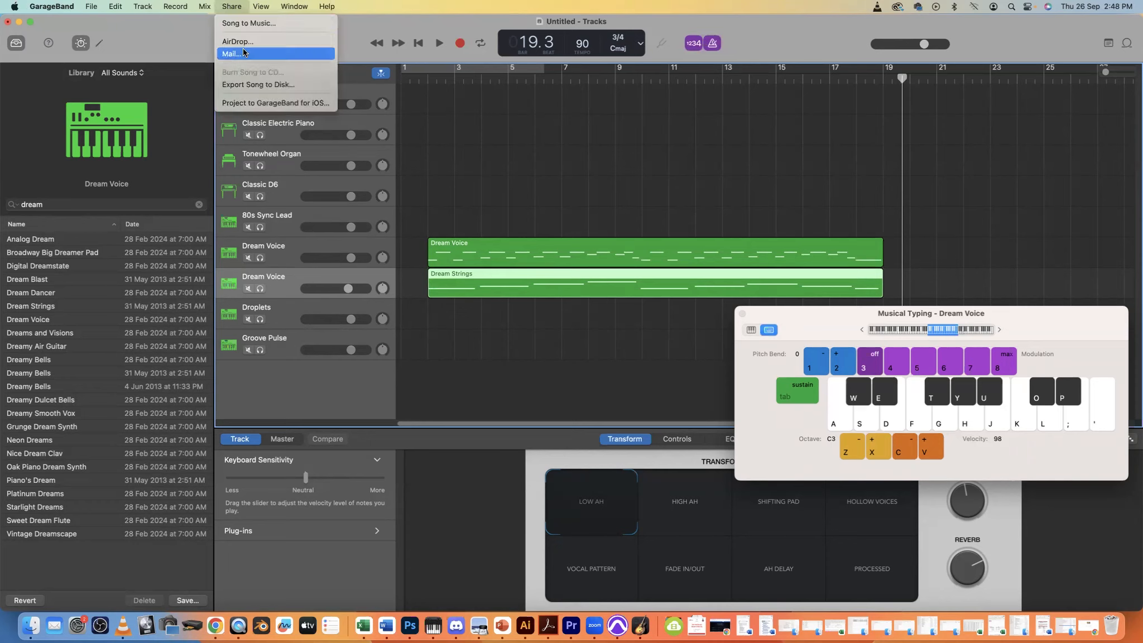
pyautogui.click(297, 88)
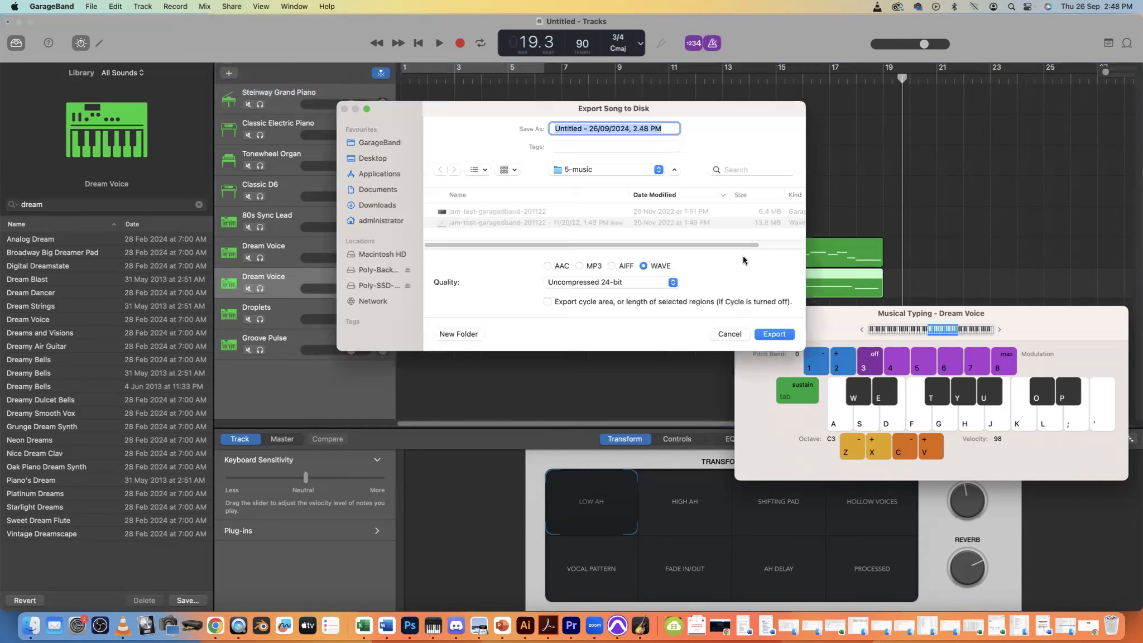
pyautogui.click(580, 267)
pyautogui.click(592, 283)
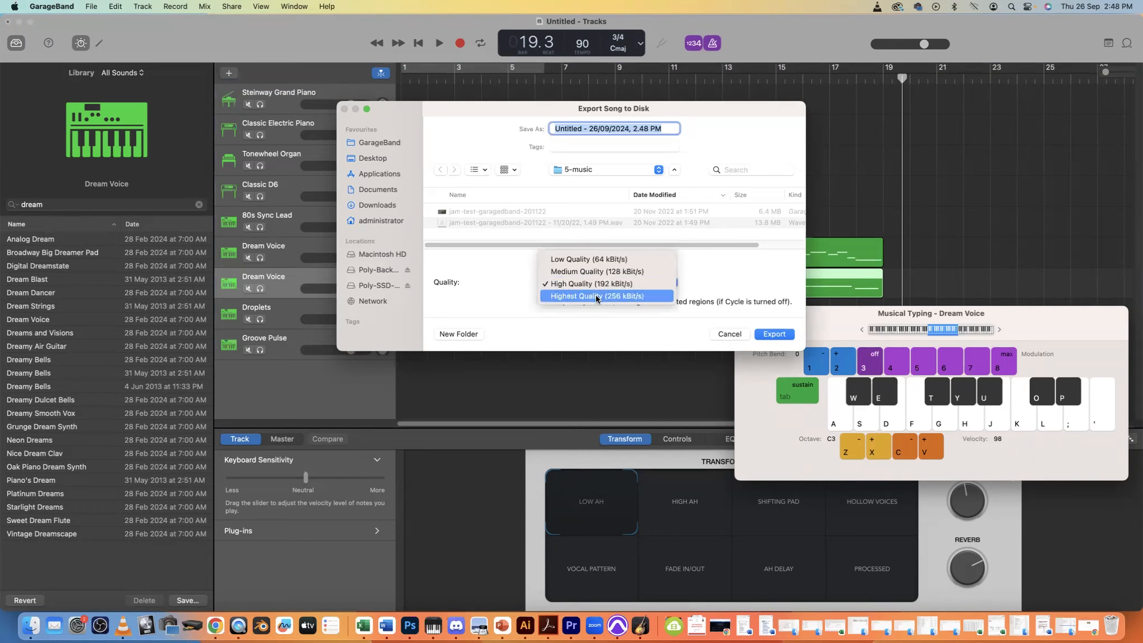
pyautogui.click(596, 297)
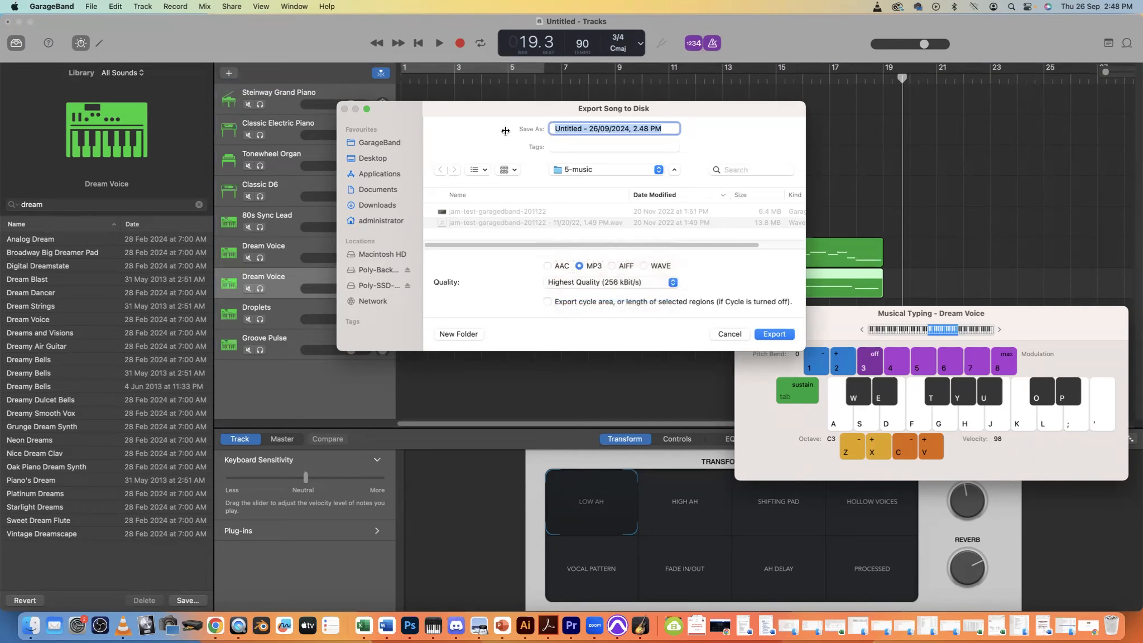
# Export the song to the Downloads folder under the name "interstellar".
pyautogui.click(380, 204)
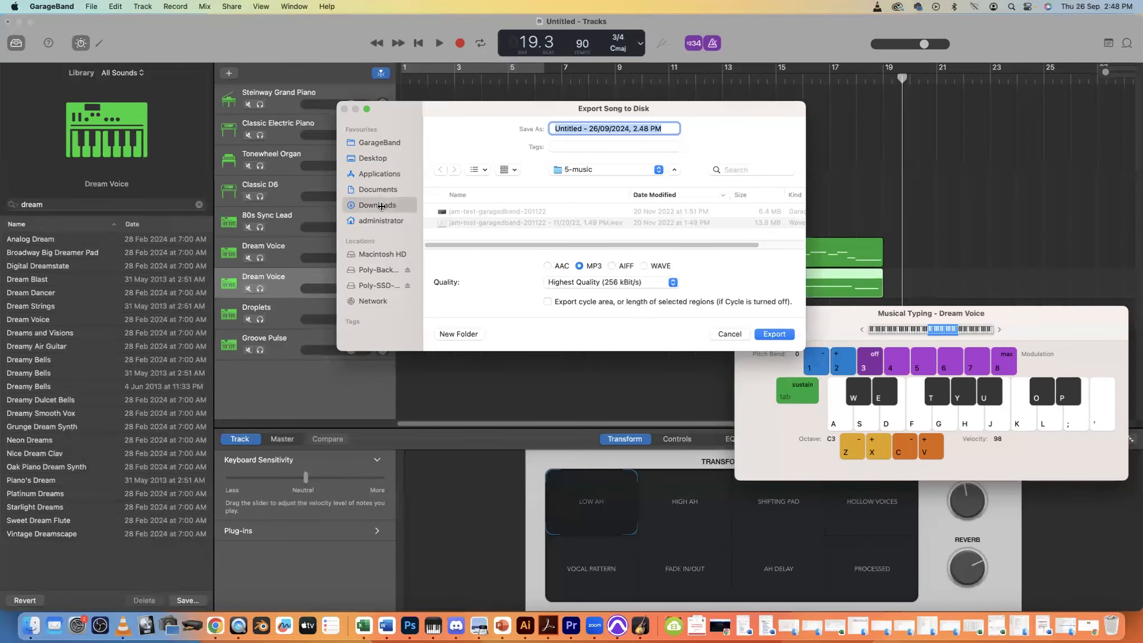
pyautogui.write('interstellar')
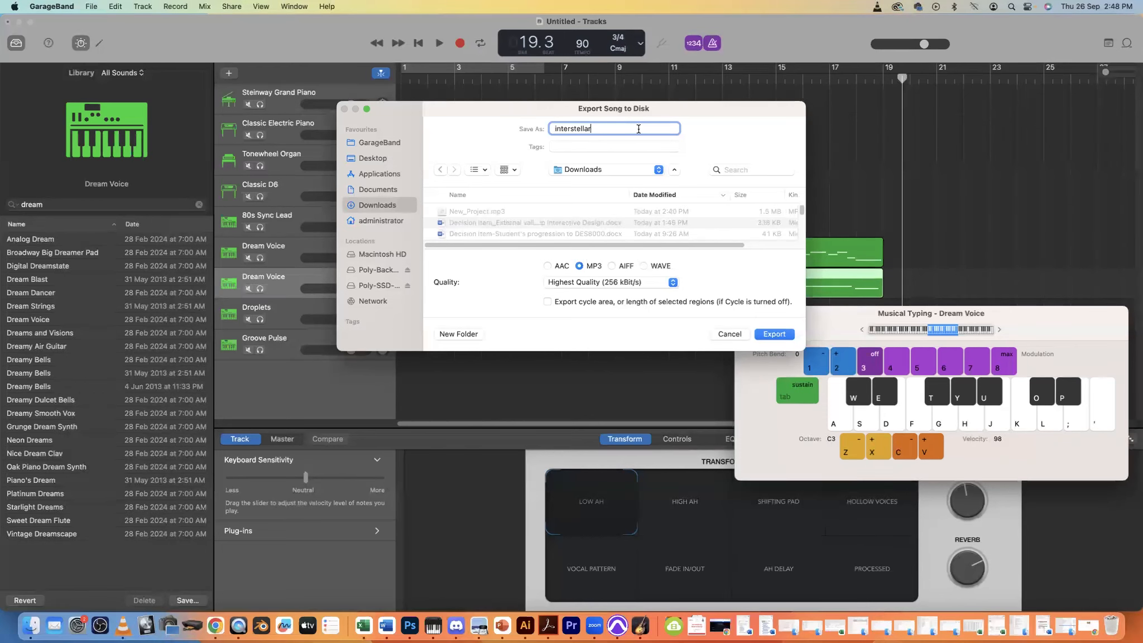
pyautogui.click(760, 334)
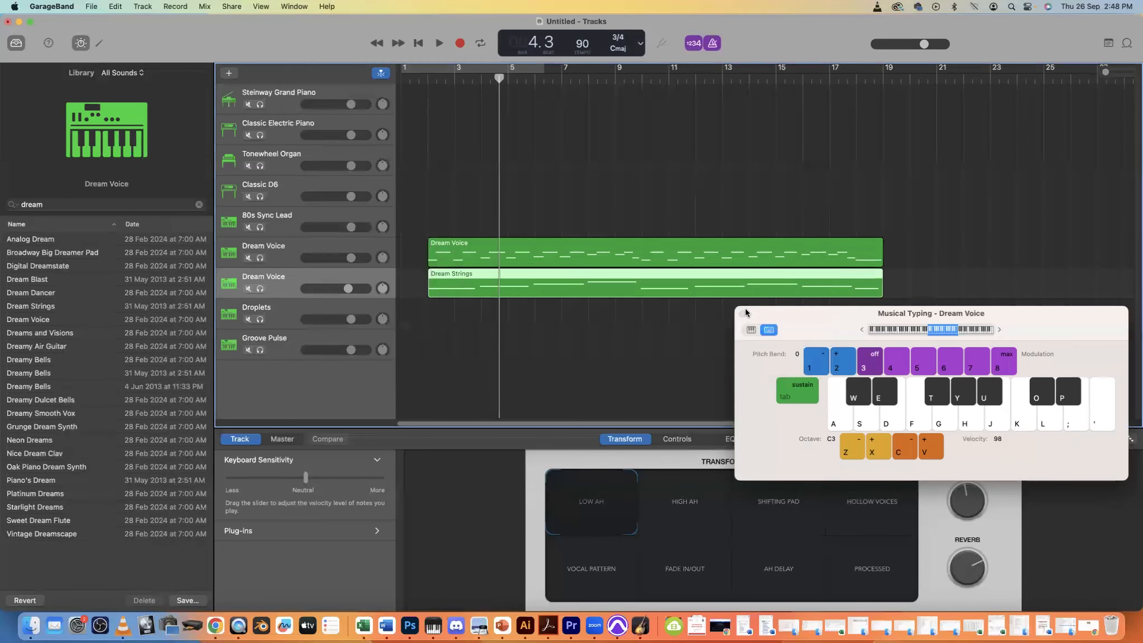